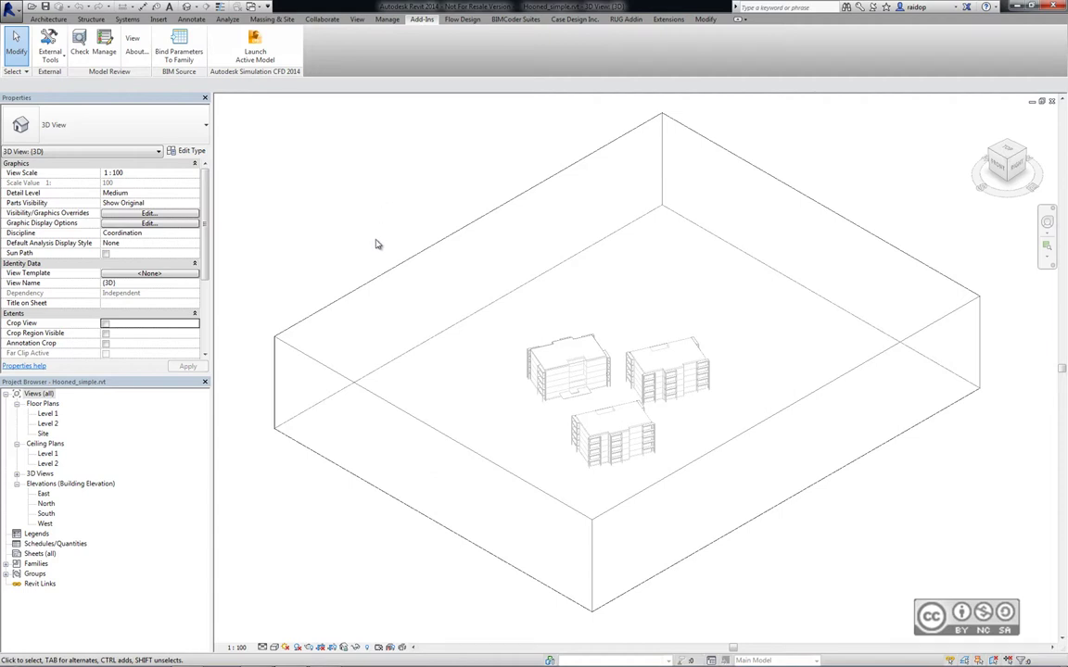
- Hide Hooned.dwg under Imported Categories in Visibility/Graphics (VG) so only building masses show
click(271, 18)
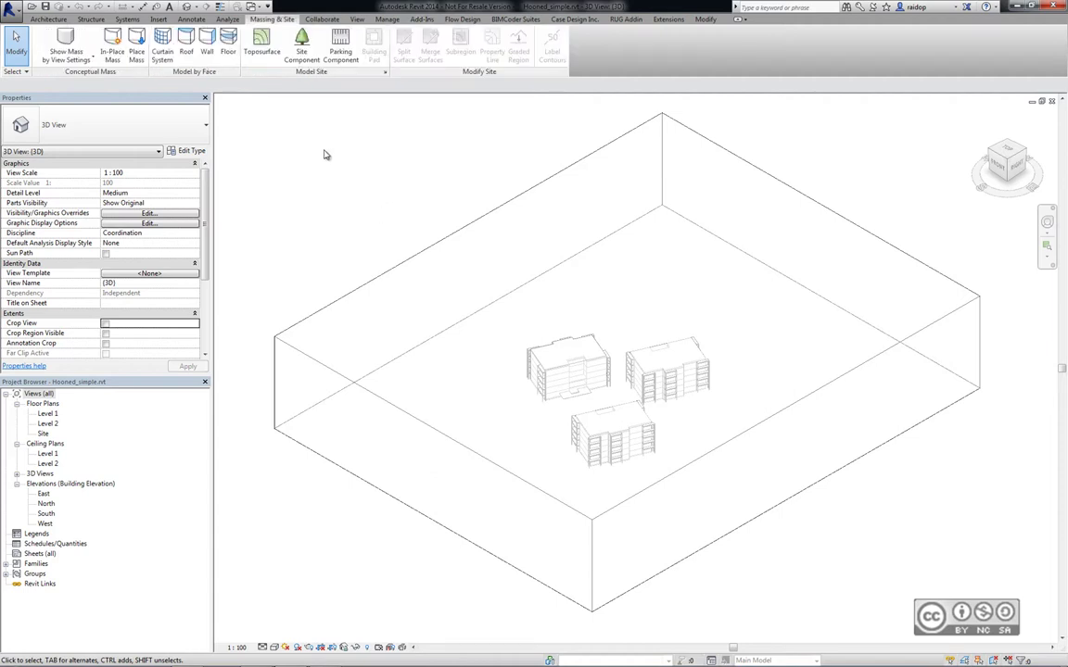
click(137, 44)
key(alt+w)
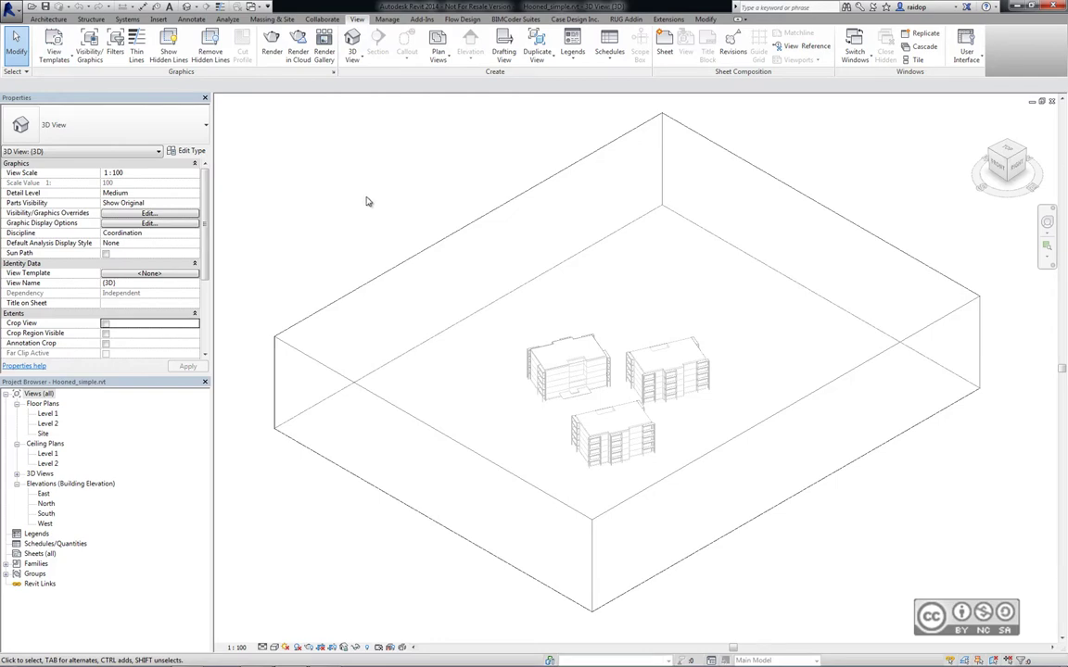
key(v)
key(g)
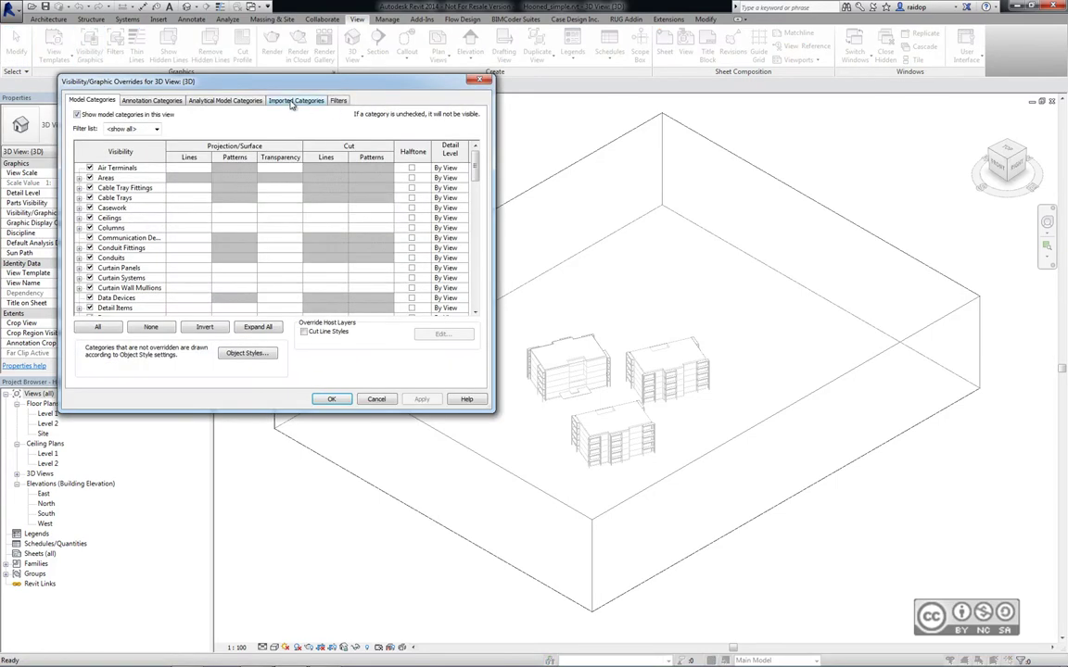
click(301, 101)
click(89, 150)
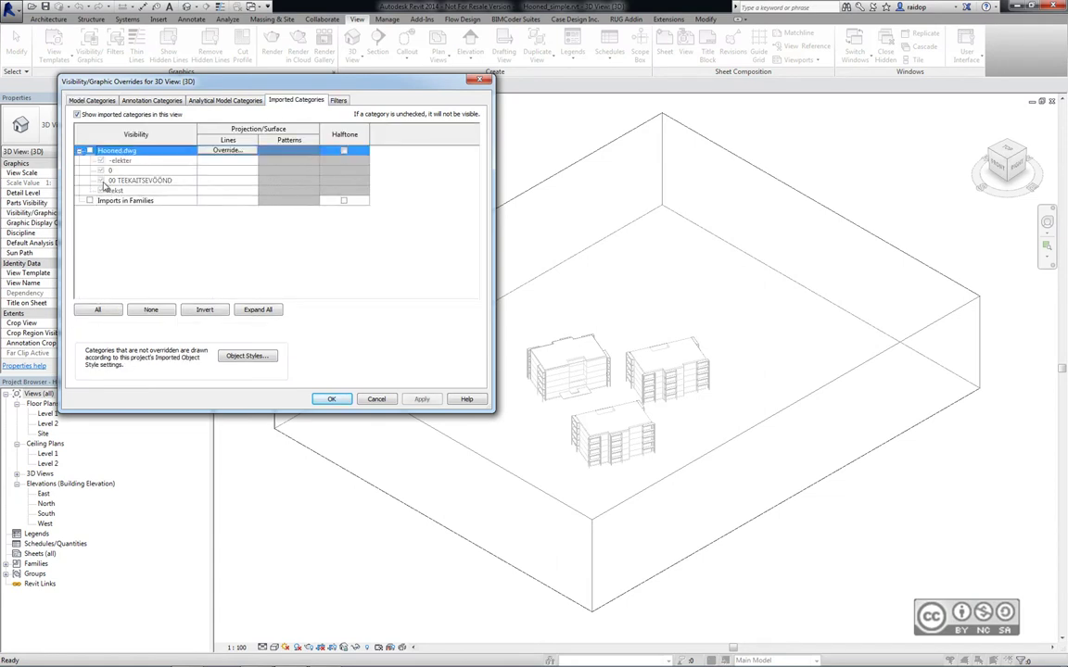
click(422, 399)
click(331, 398)
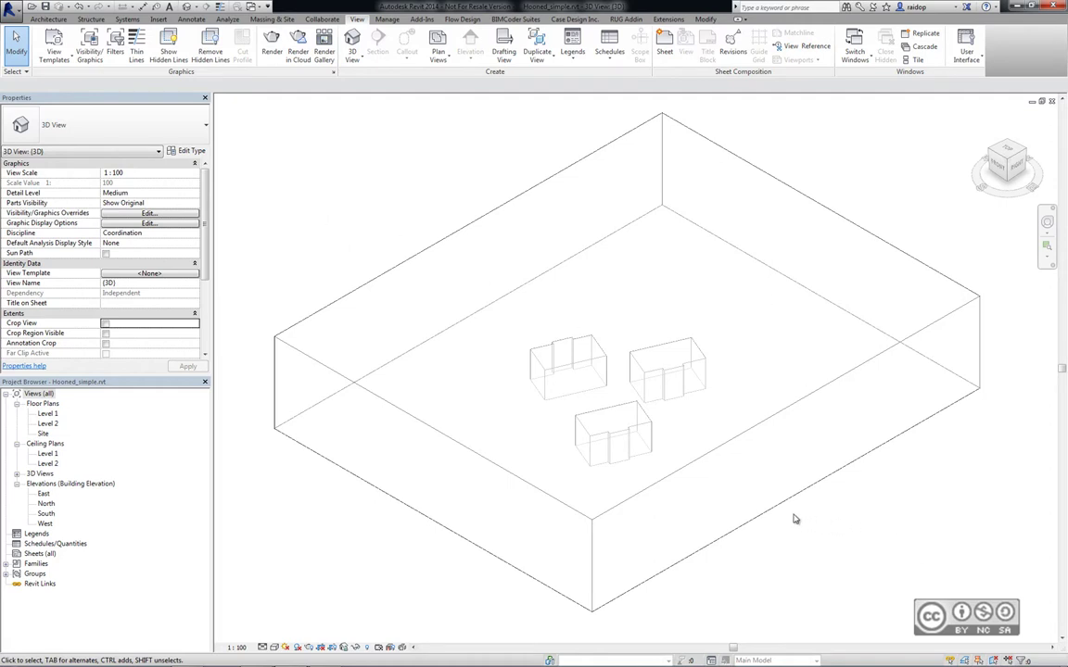
mouse_move(736, 506)
shift+middle_down()
mouse_move(682, 432)
mouse_move(643, 429)
mouse_move(710, 414)
mouse_move(714, 442)
mouse_move(751, 439)
mouse_move(743, 422)
mouse_move(666, 361)
mouse_move(689, 341)
mouse_move(631, 348)
mouse_move(647, 348)
mouse_move(672, 442)
mouse_move(735, 543)
mouse_move(734, 572)
shift+middle_up()
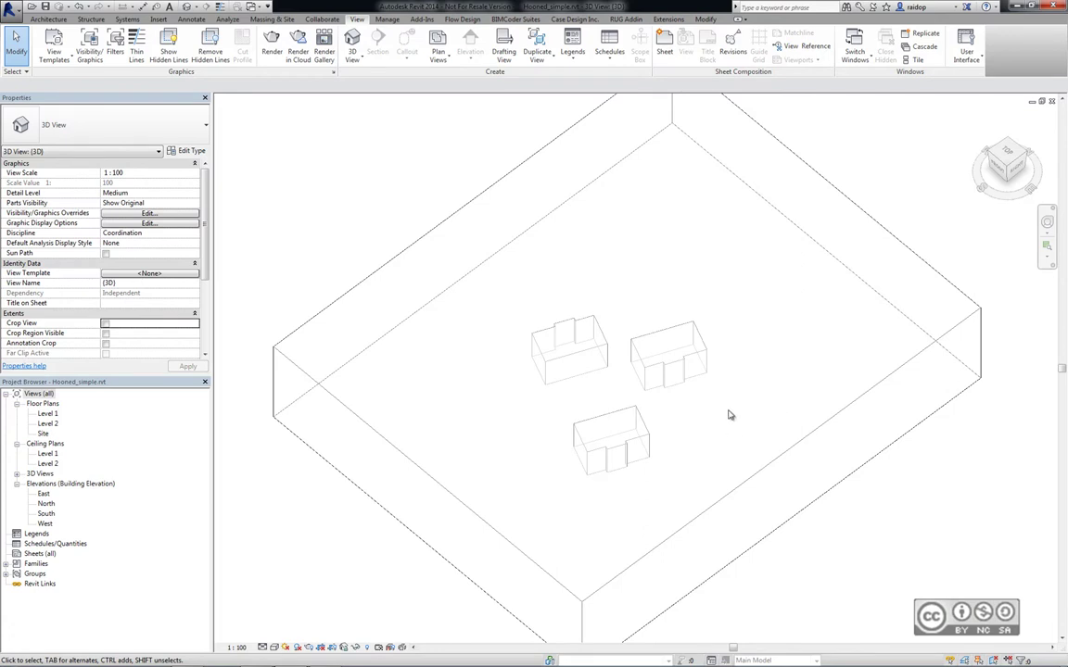
shift+middle_drag(755, 410, 454, 263)
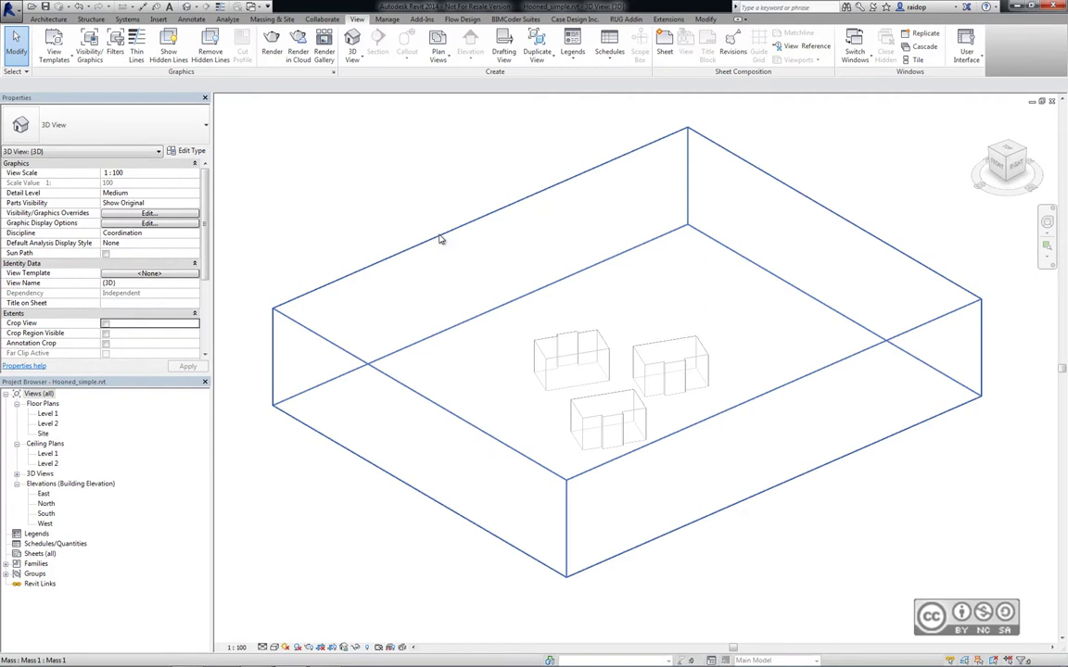
click(440, 239)
click(716, 549)
mouse_move(717, 549)
shift+middle_down()
mouse_move(705, 514)
mouse_move(670, 508)
mouse_move(651, 443)
mouse_move(686, 429)
shift+middle_up()
scroll(632, 460, up, 5)
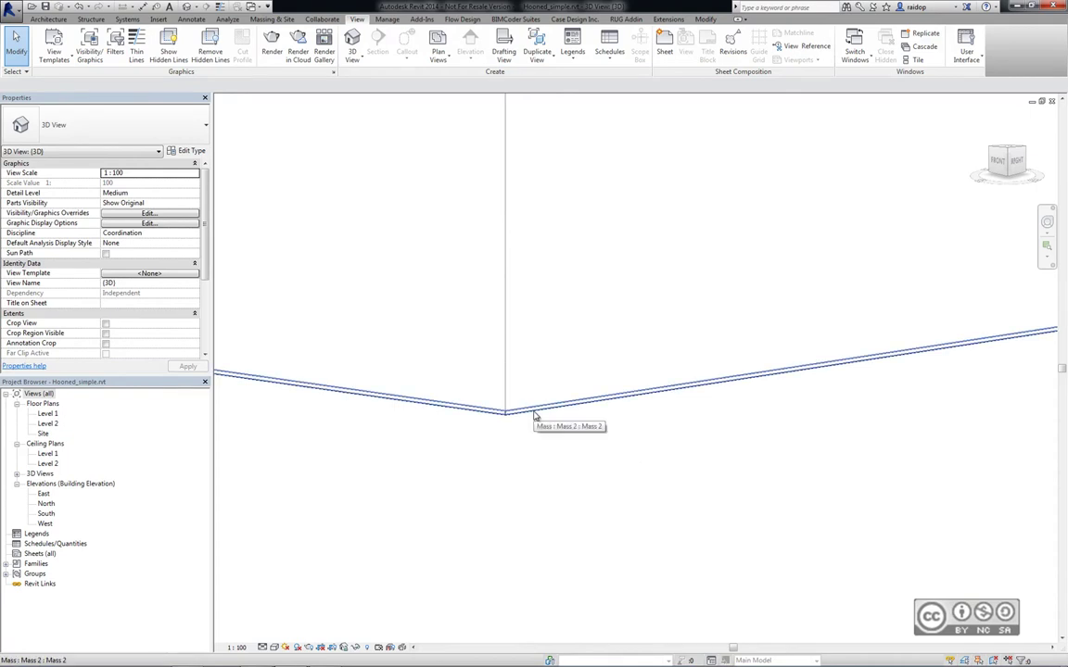
scroll(532, 413, down, 1)
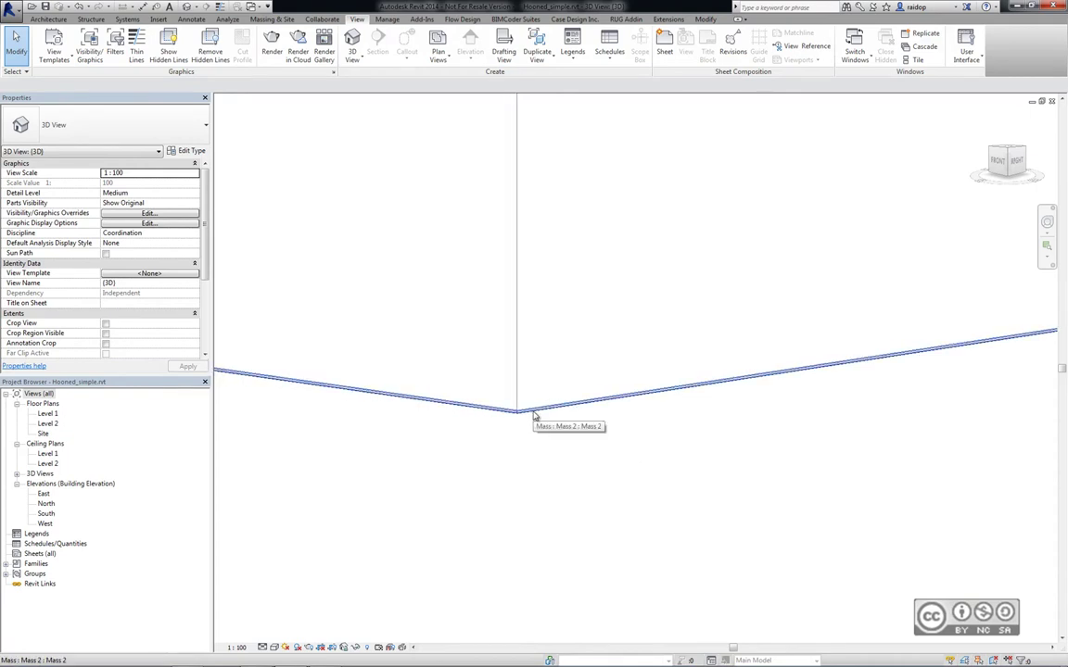
scroll(538, 419, down, 4)
scroll(547, 431, down, 1)
shift+middle_drag(534, 415, 599, 432)
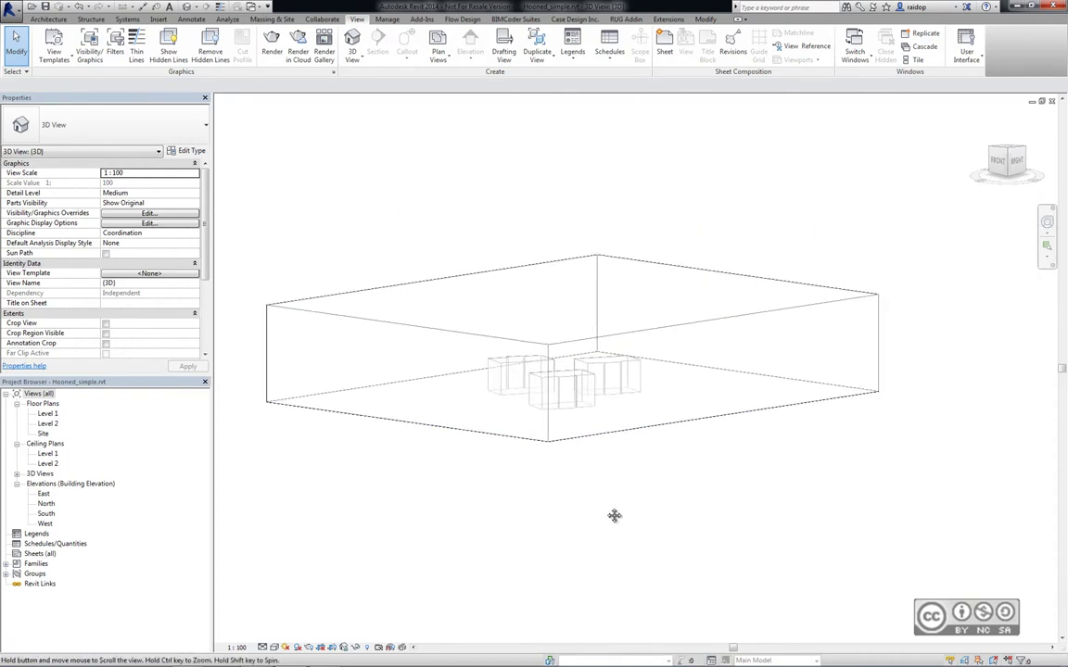
click(998, 163)
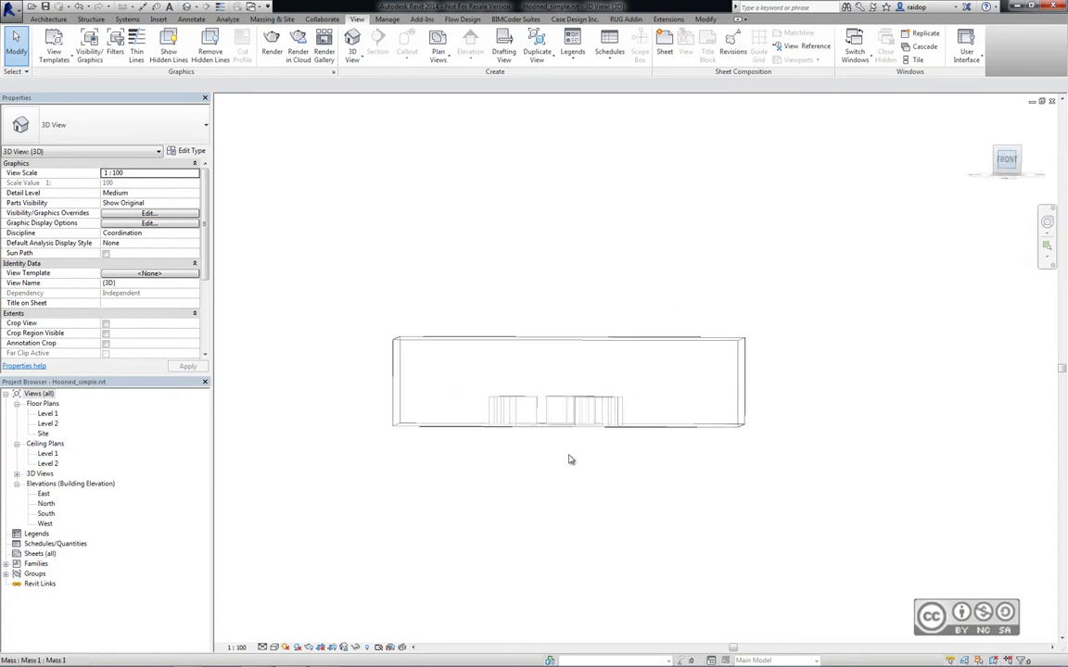
scroll(628, 415, up, 3)
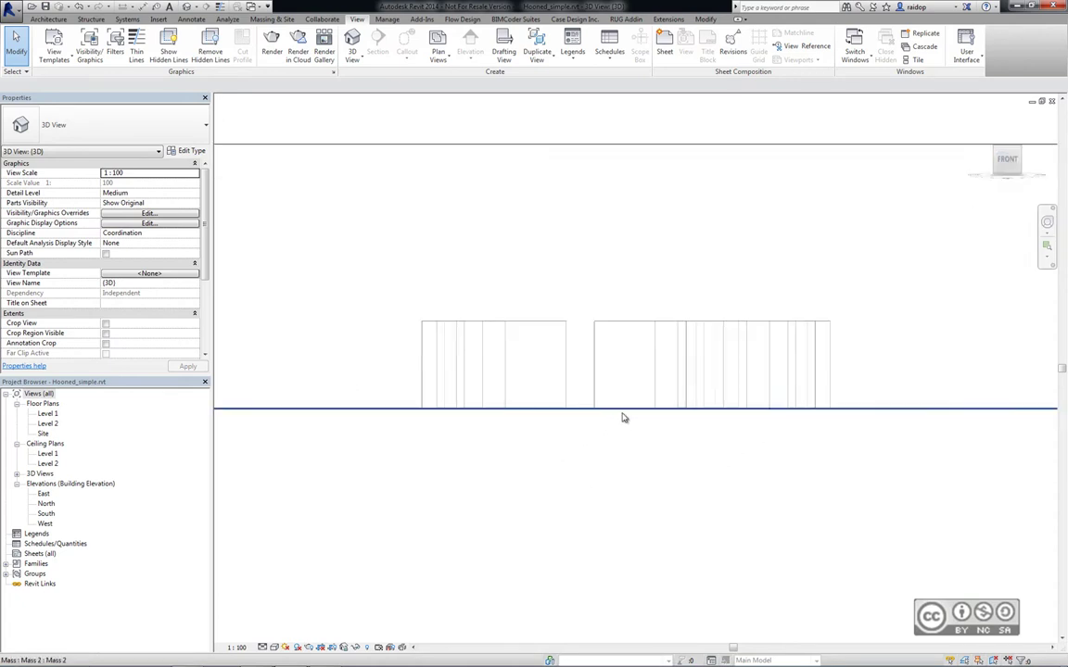
scroll(626, 417, up, 2)
scroll(622, 418, up, 2)
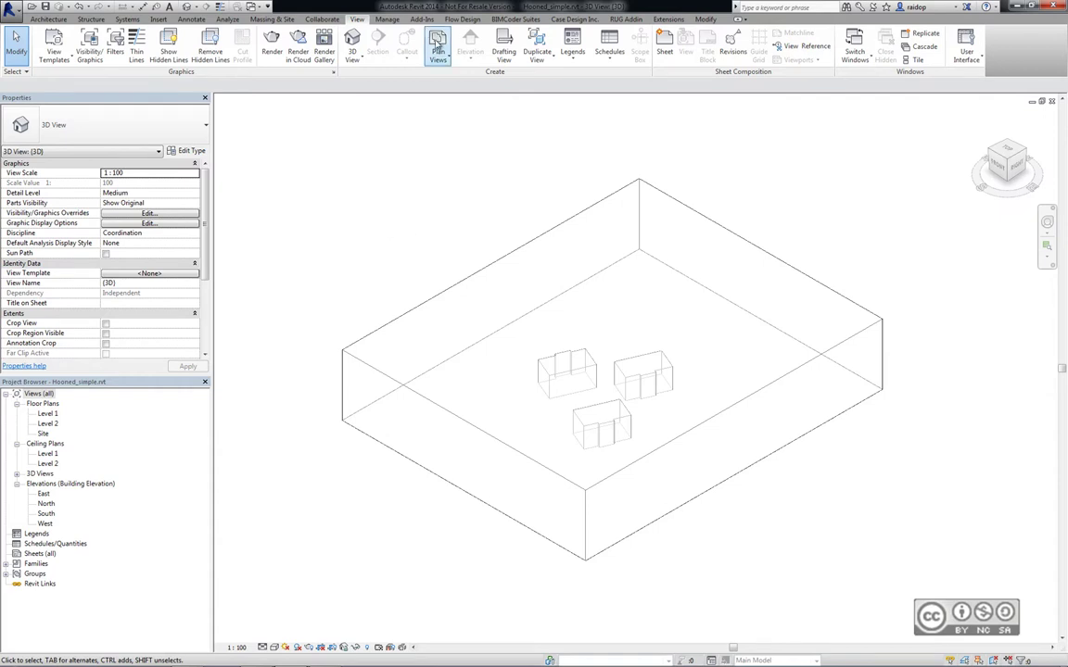
- Send the active Revit model to Simulation CFD and review the design and scenario names
click(423, 21)
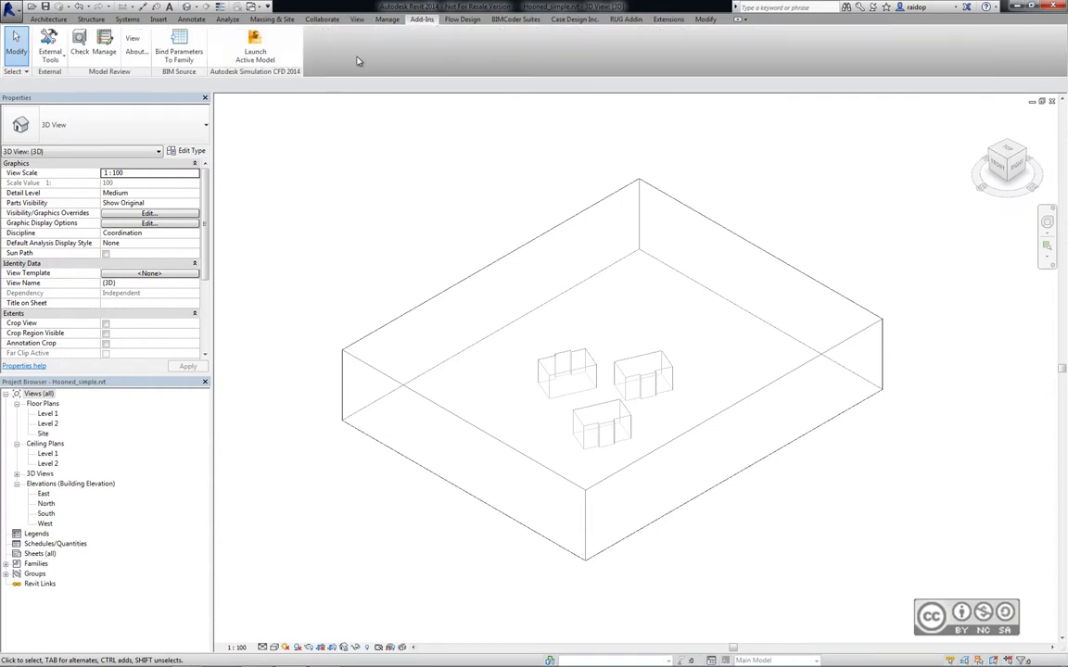
click(260, 51)
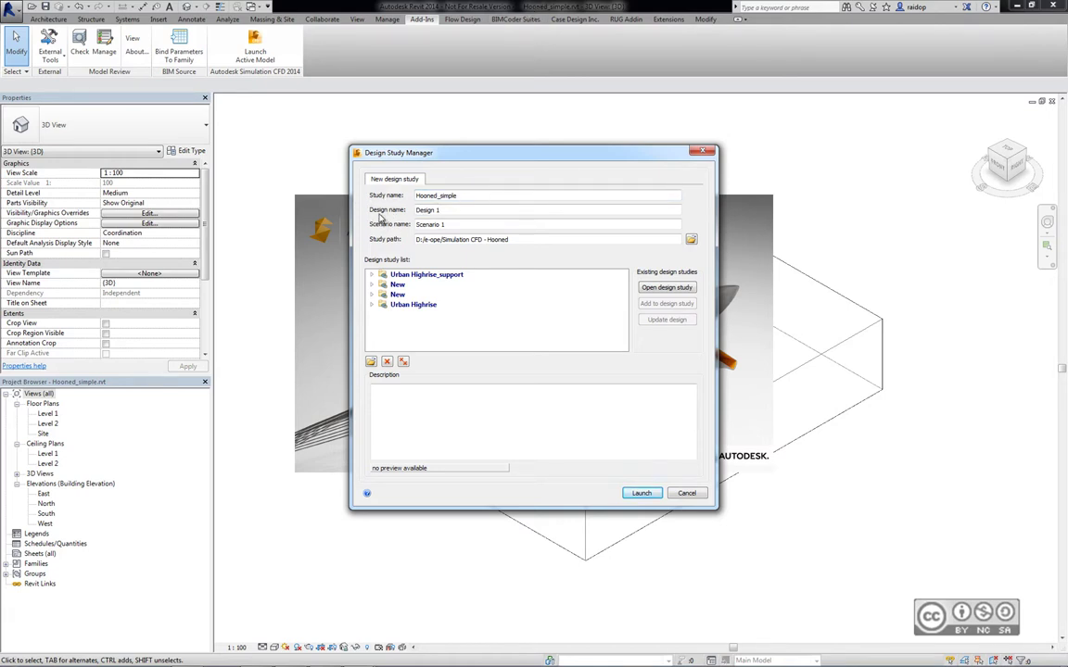
click(458, 209)
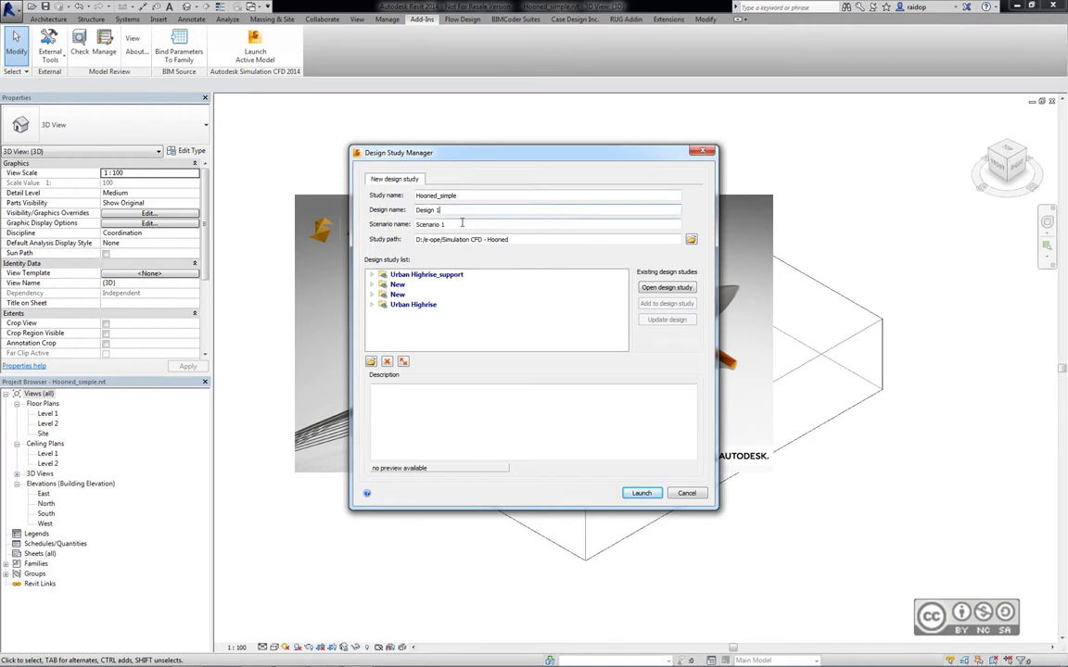
click(462, 223)
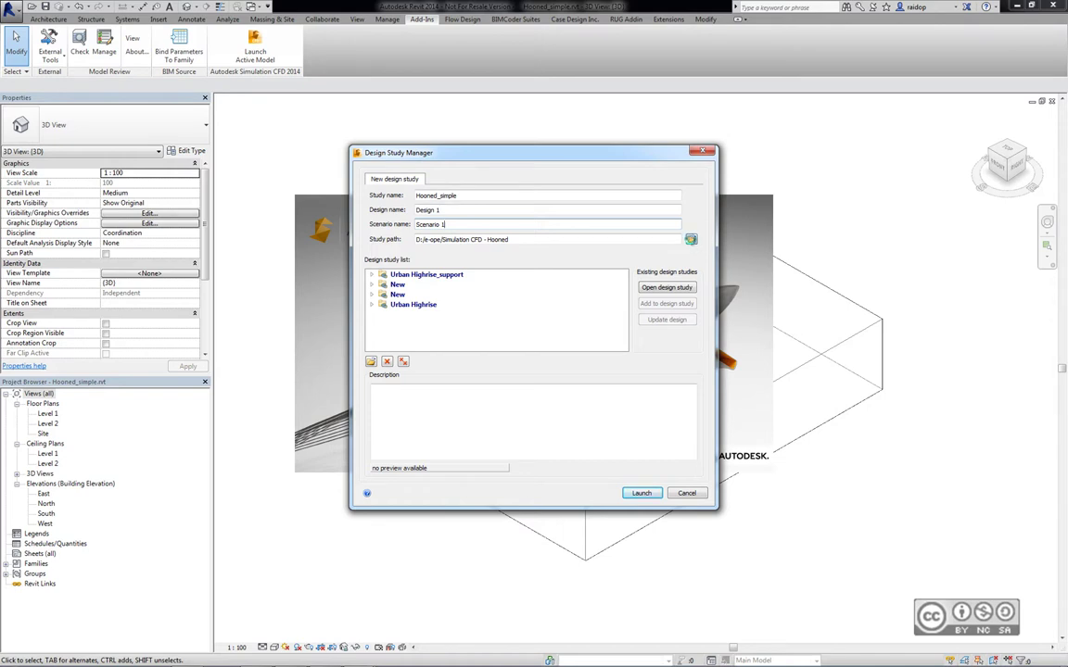
- Create a new folder named cfd and make it the study path
click(691, 240)
right_click(510, 289)
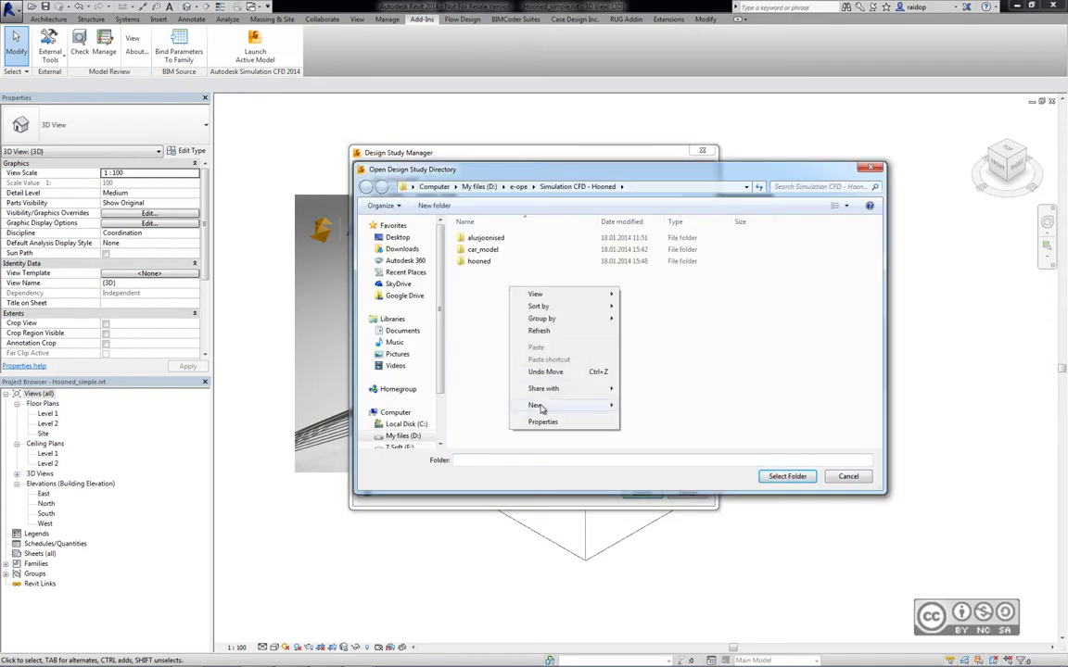
mouse_move(556, 405)
click(639, 406)
text(c)
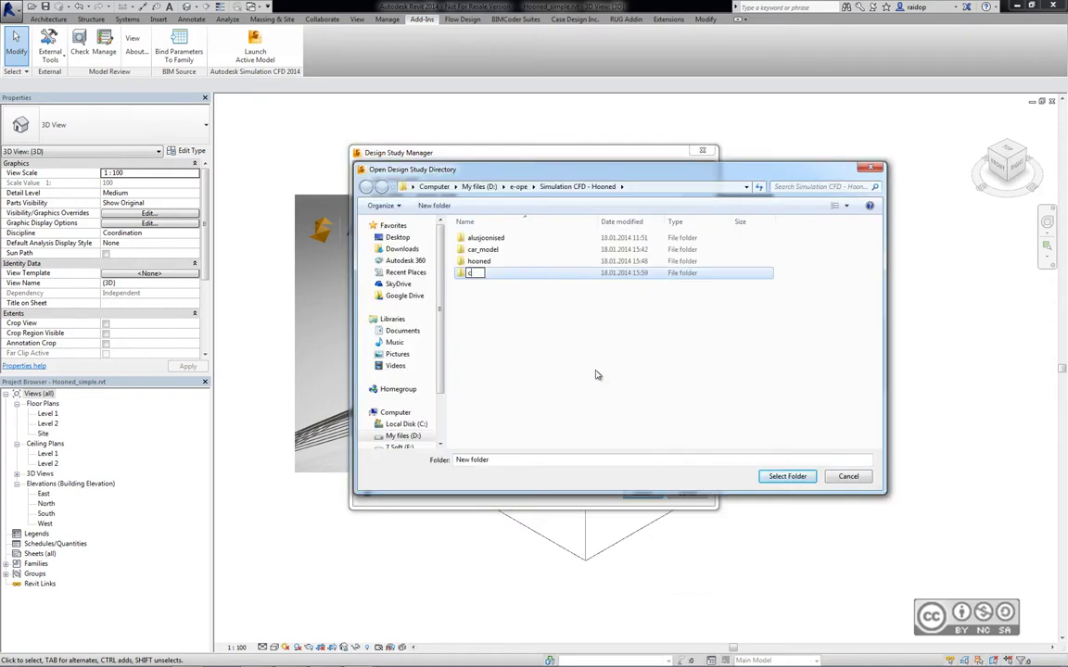
text(fd)
key(Return)
key(Return)
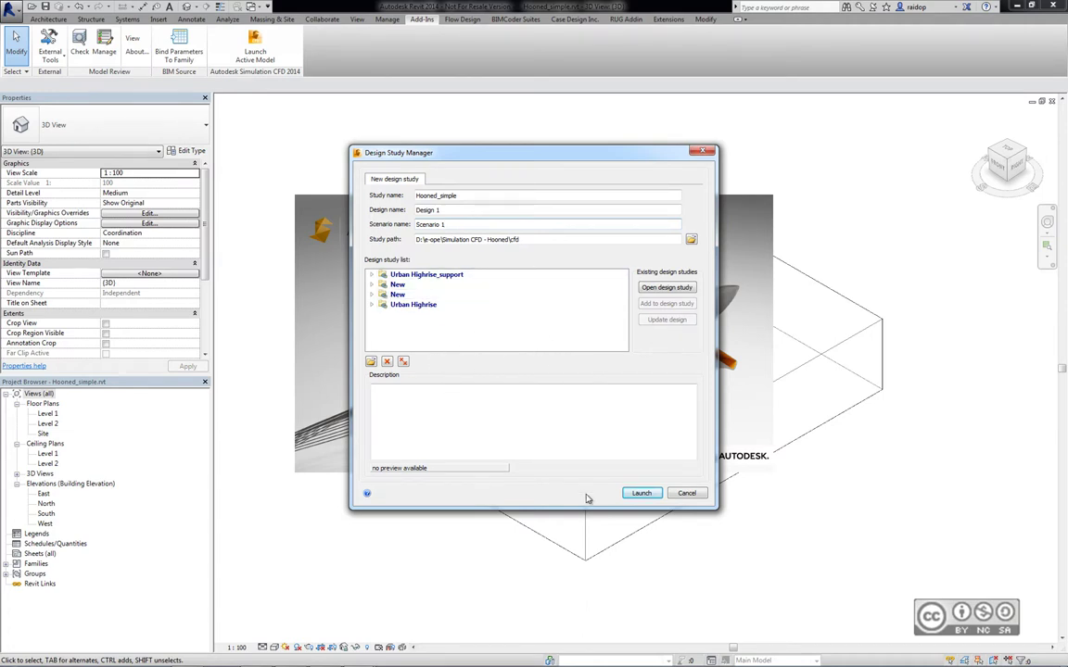
- Launch the design study from Design Study Manager into Simulation CFD as Design 1
click(643, 494)
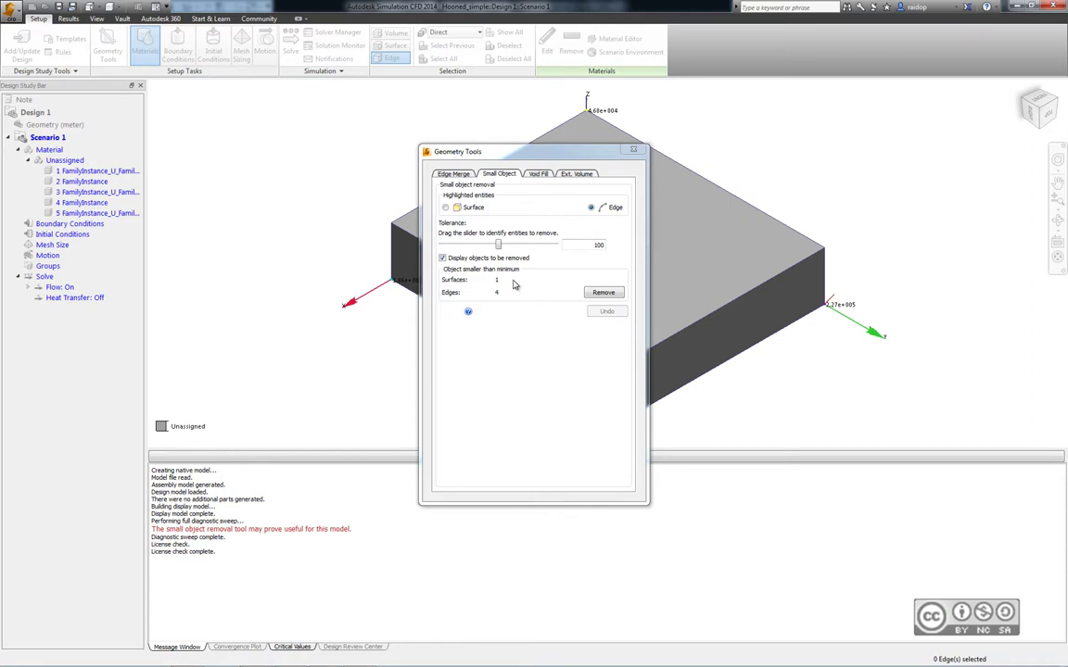
- Remove the 1 small surface and 4 small edges, then close Geometry Tools
click(604, 294)
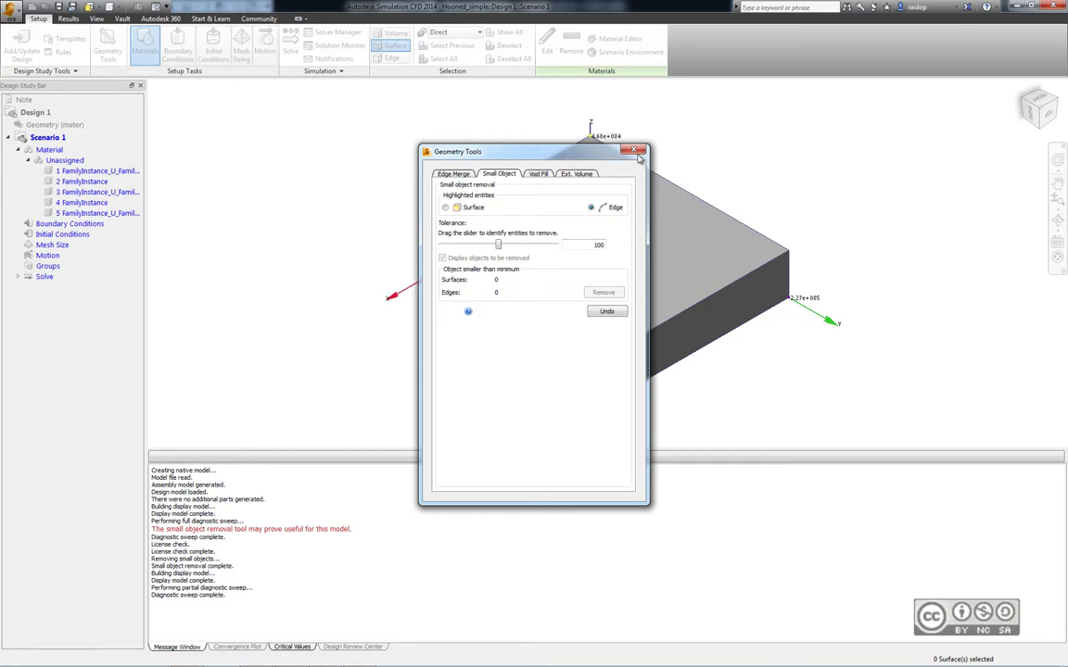
click(635, 151)
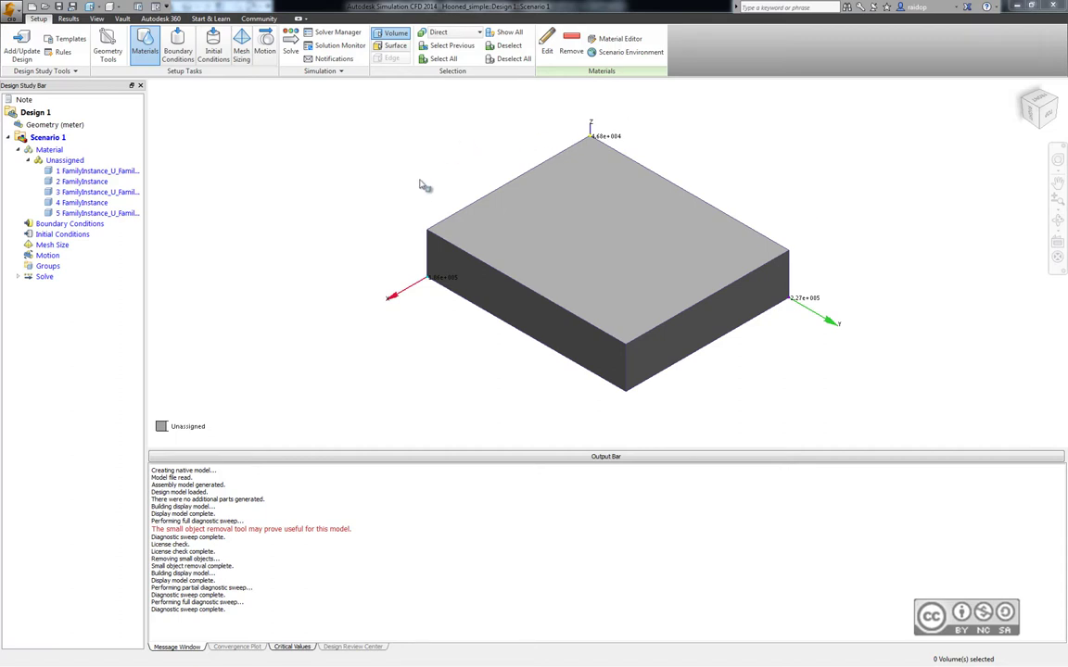
click(482, 232)
click(108, 44)
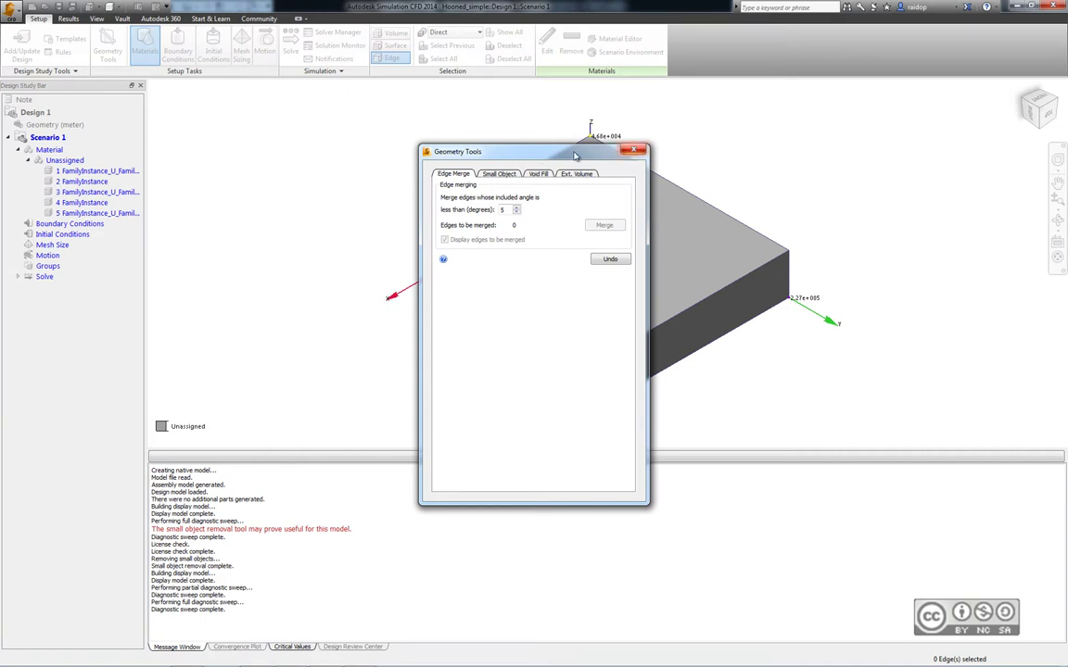
click(634, 148)
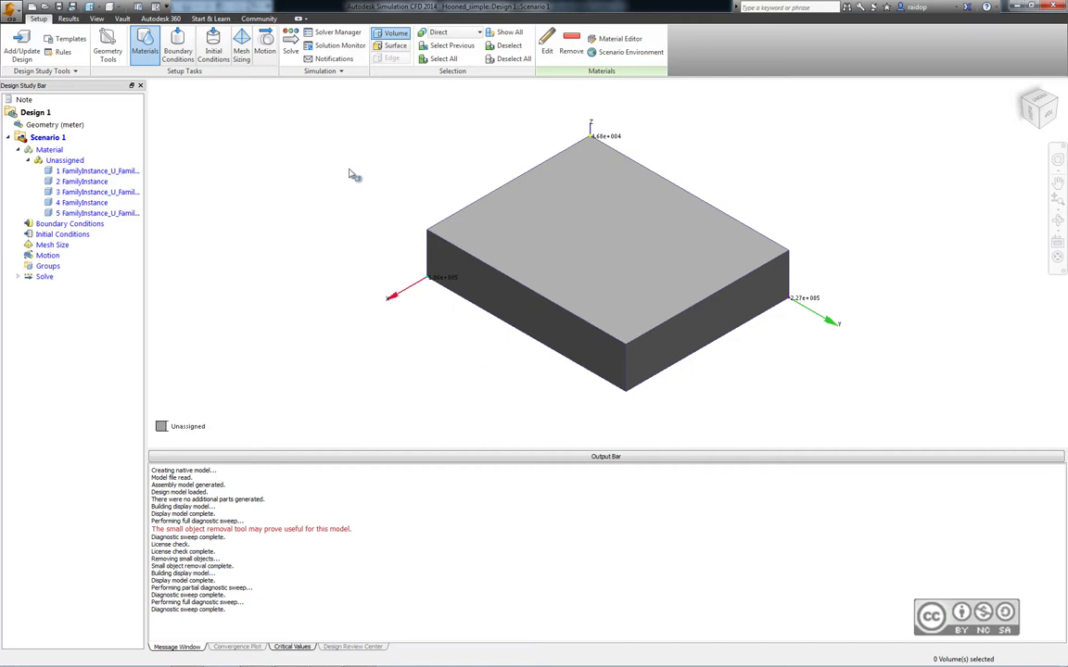
- Assign fluid material Air to the outer box volume, Part 2 FamilyInstance
click(655, 237)
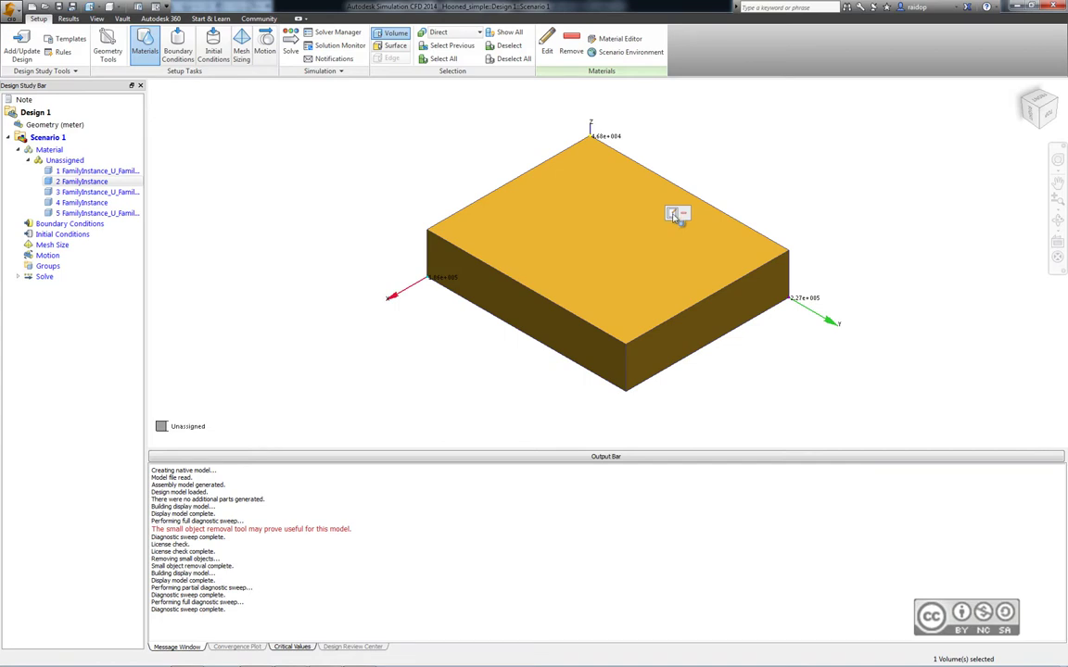
click(673, 215)
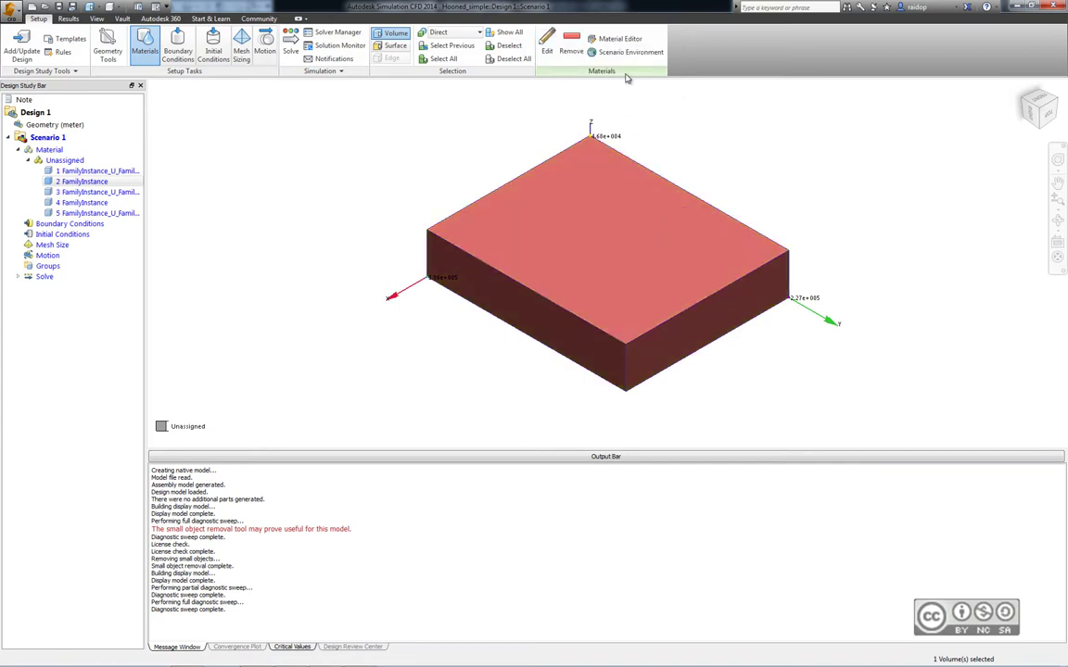
click(547, 42)
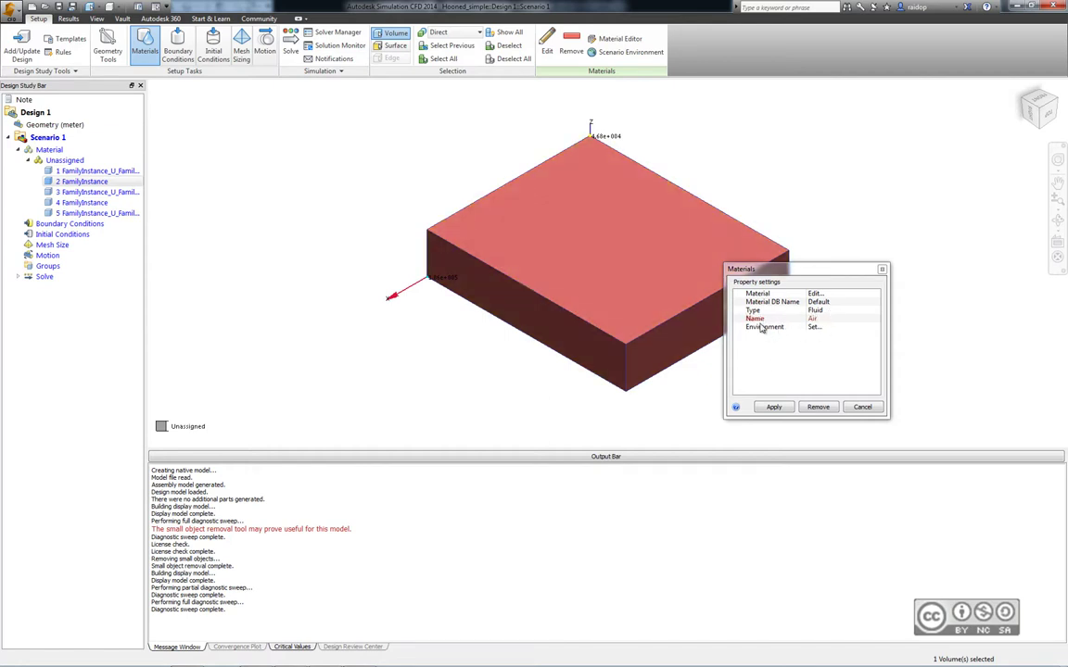
click(820, 321)
click(818, 321)
click(819, 321)
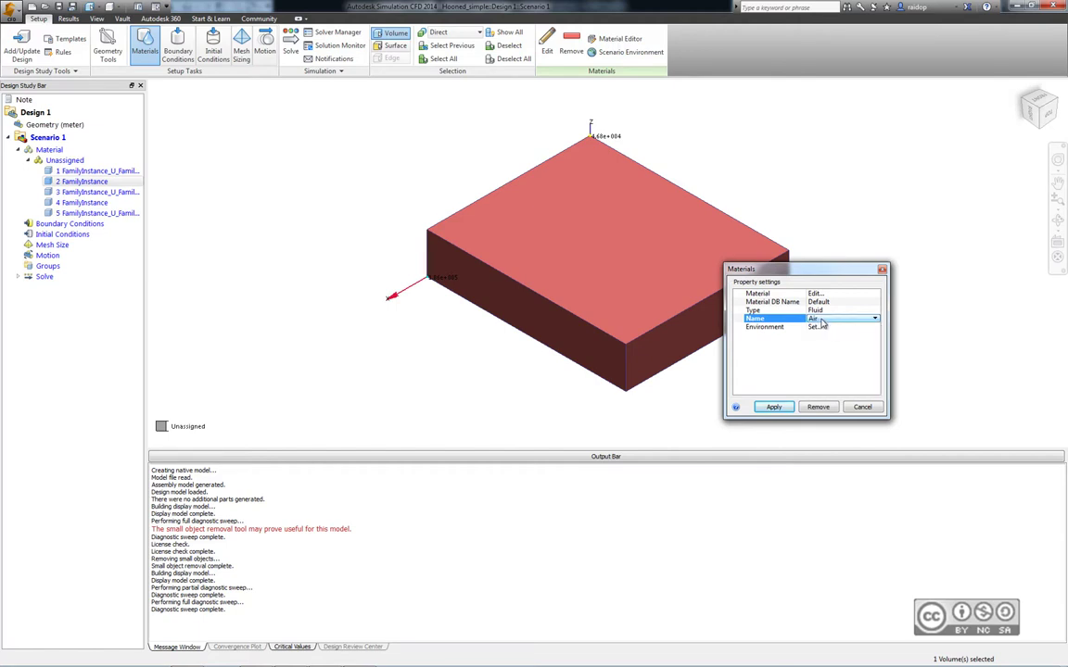
click(774, 407)
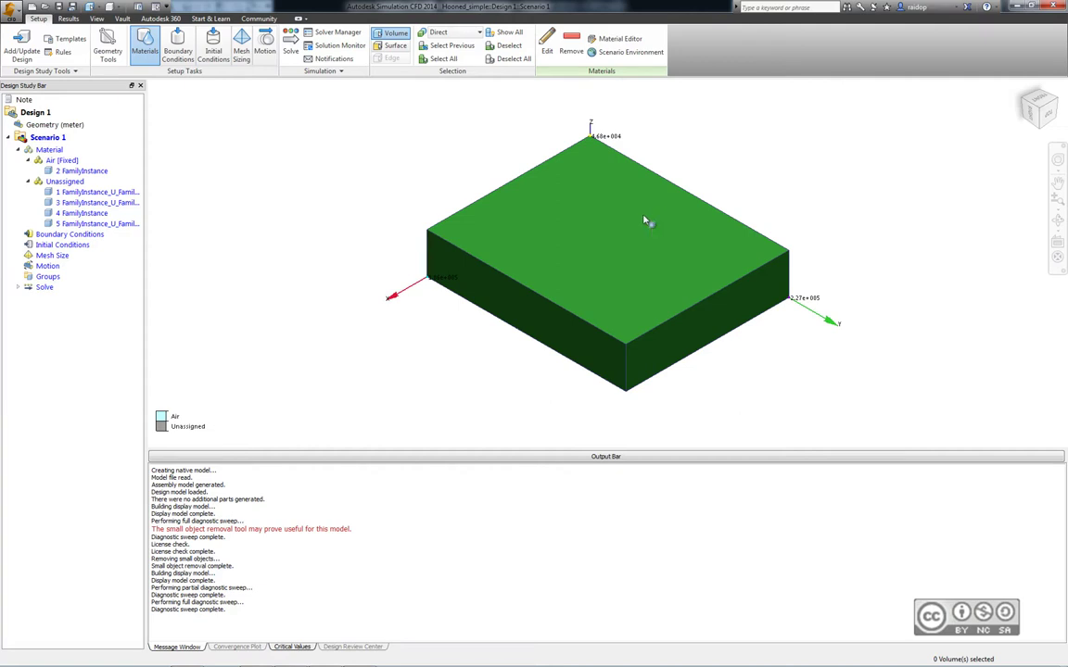
- Hide the air volume and assign Solid Concrete to the ground plane and three buildings
ctrl+middle_click(644, 221)
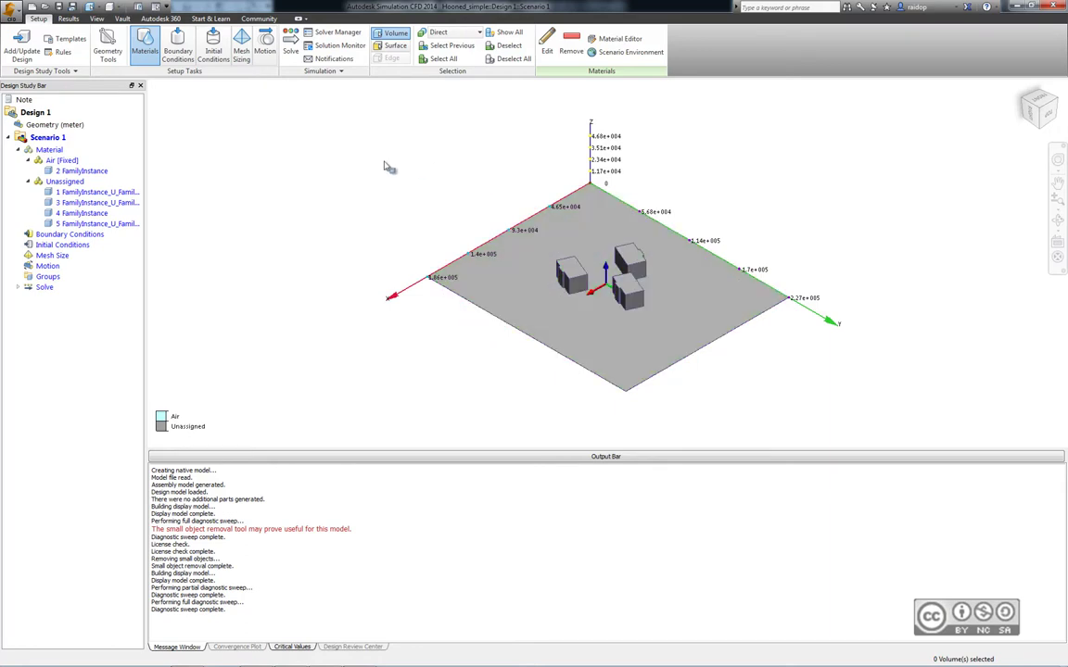
drag(341, 149, 767, 390)
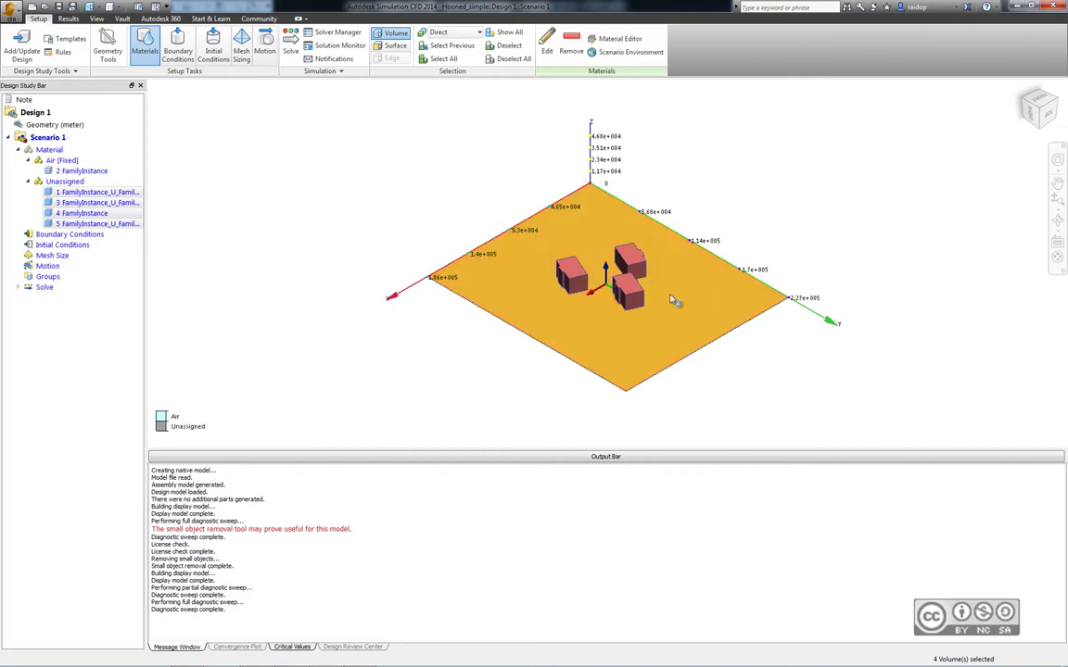
click(546, 47)
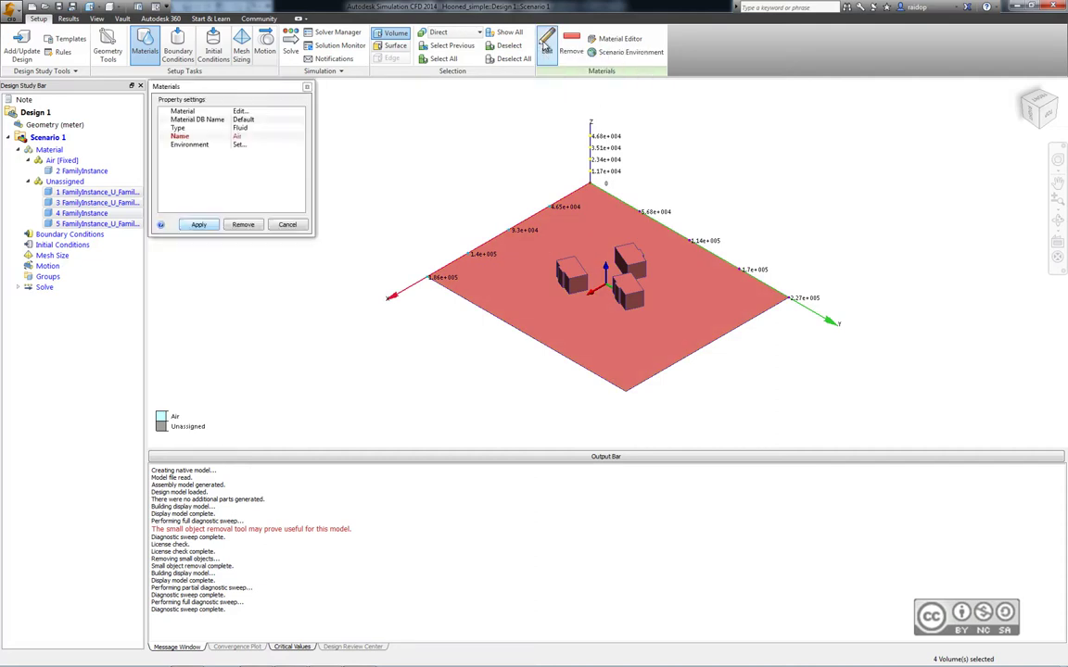
click(259, 129)
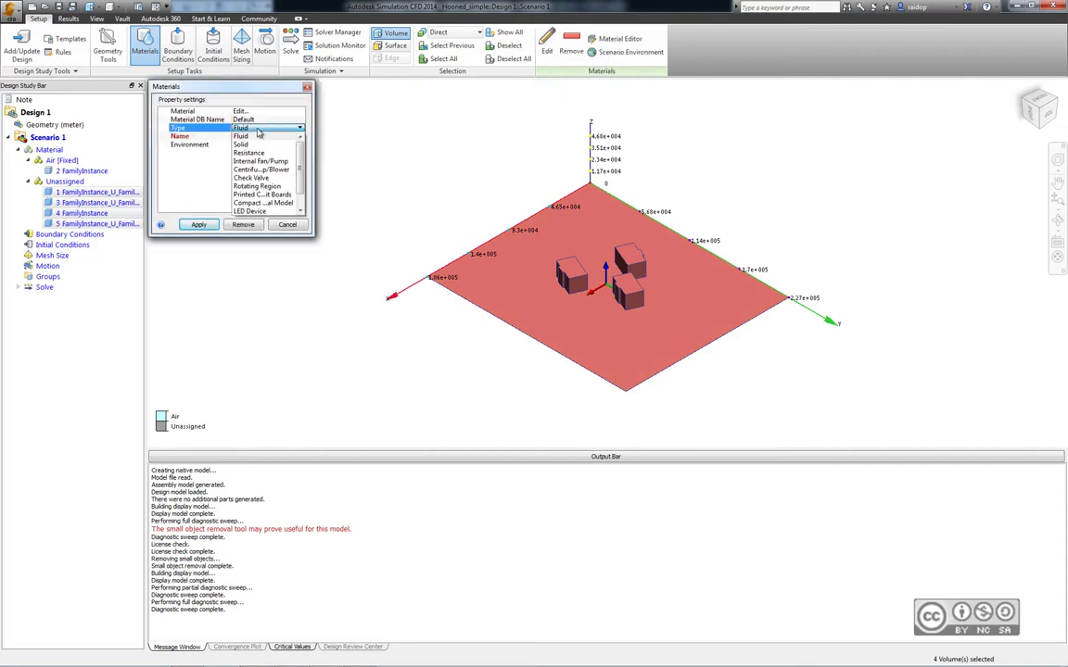
click(241, 144)
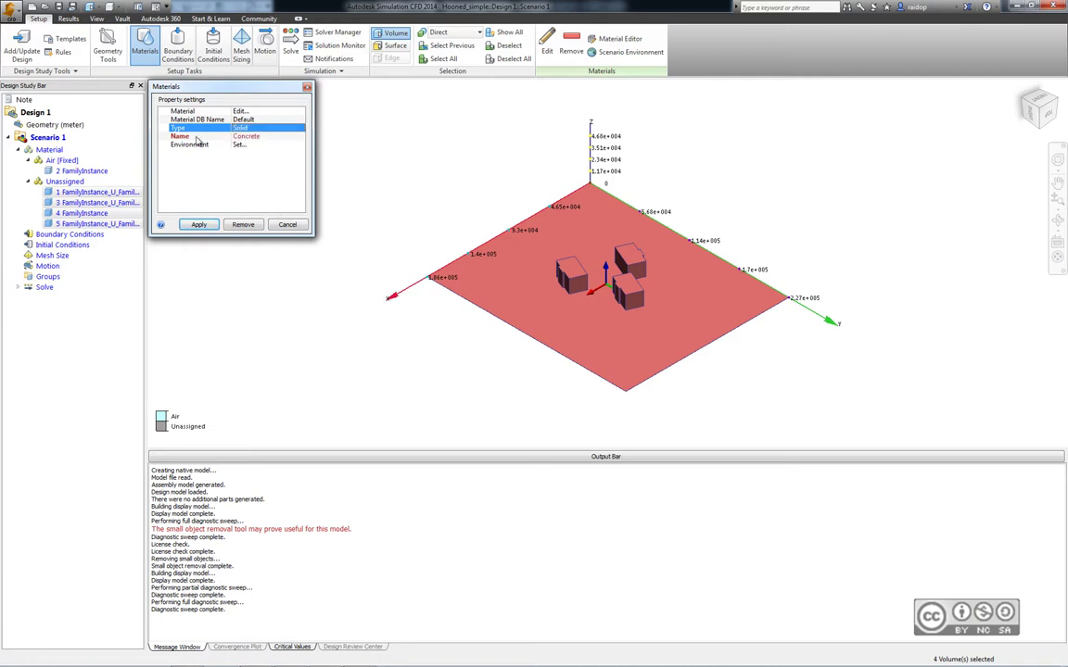
click(263, 137)
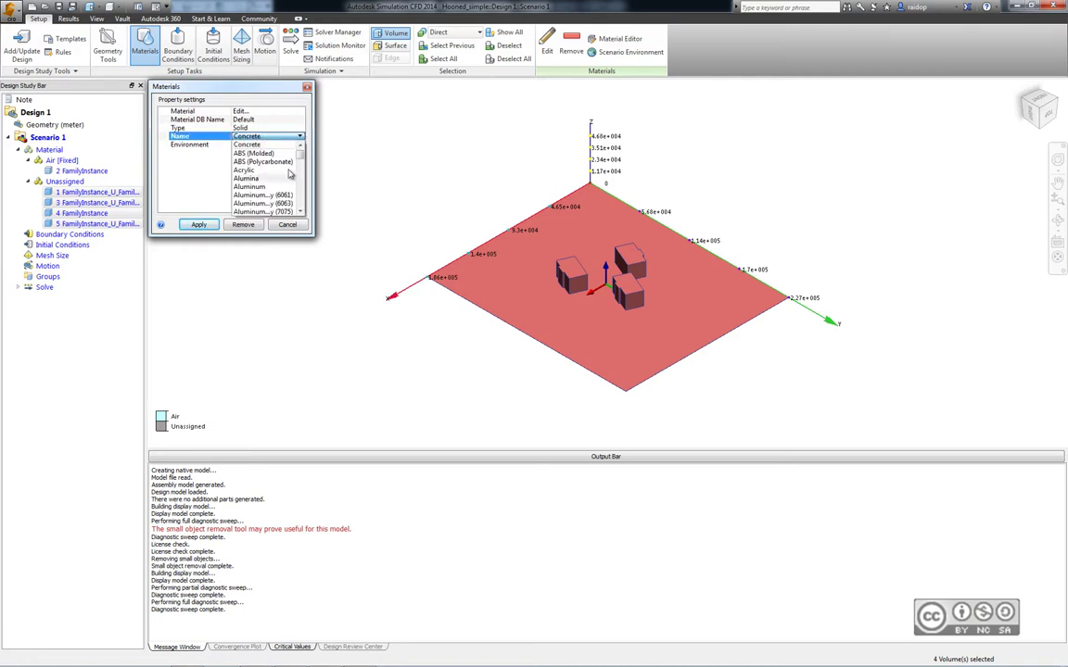
click(231, 127)
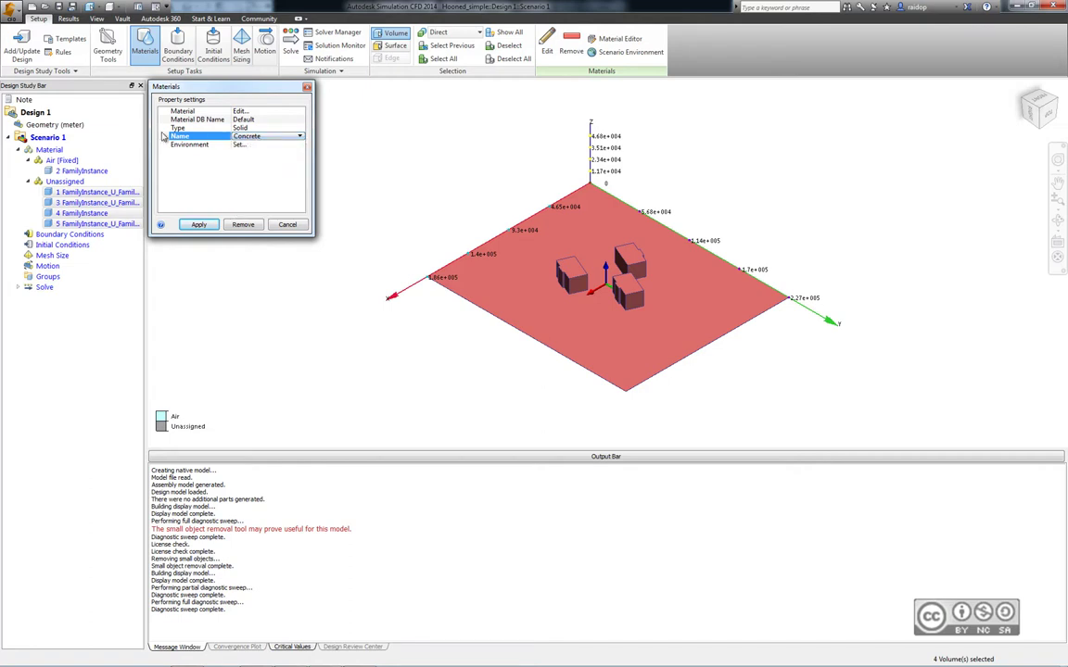
click(245, 135)
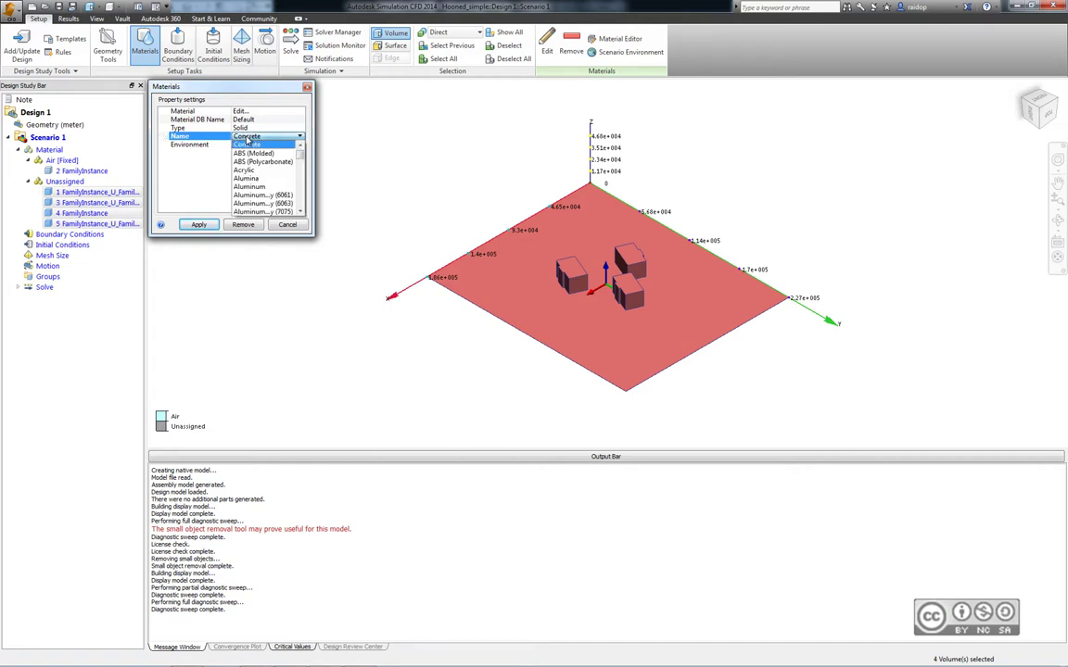
click(200, 225)
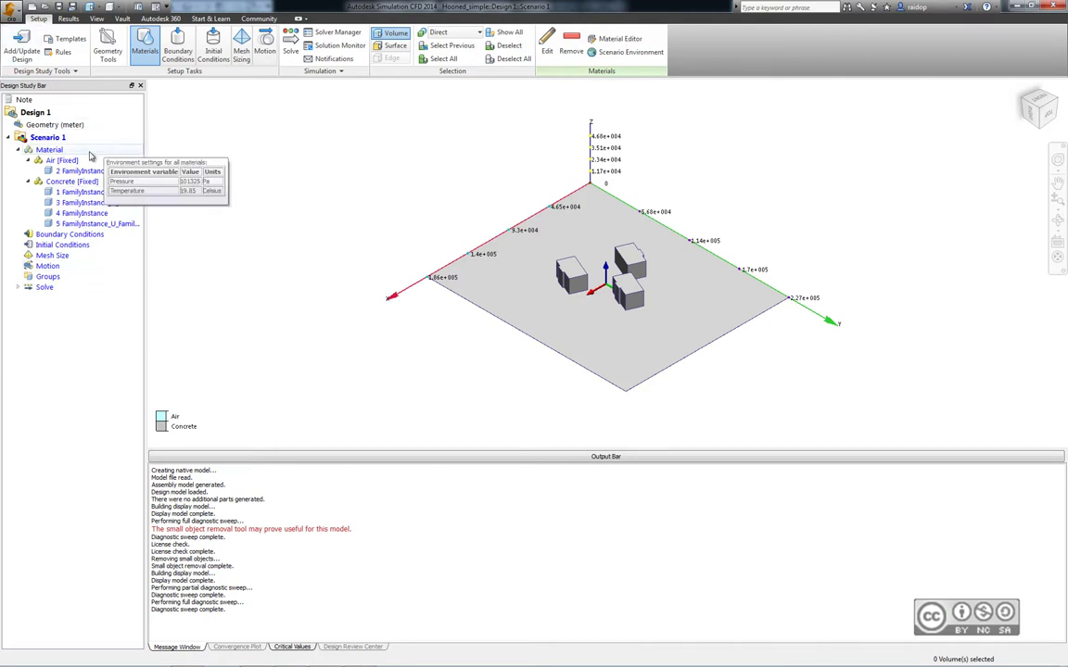
click(23, 151)
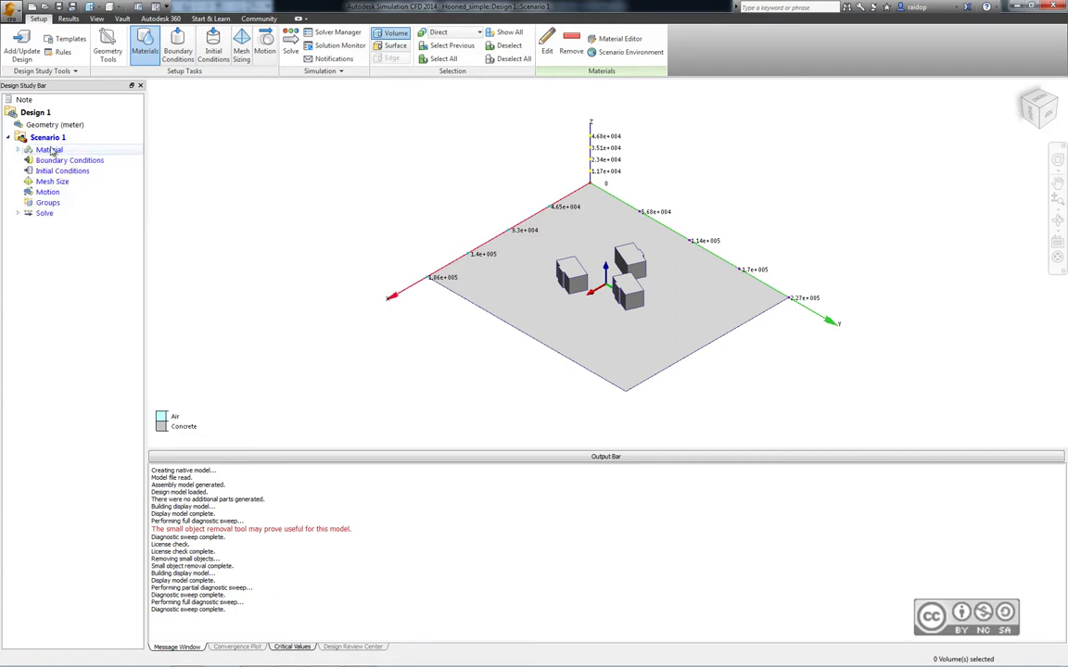
double_click(43, 150)
click(29, 173)
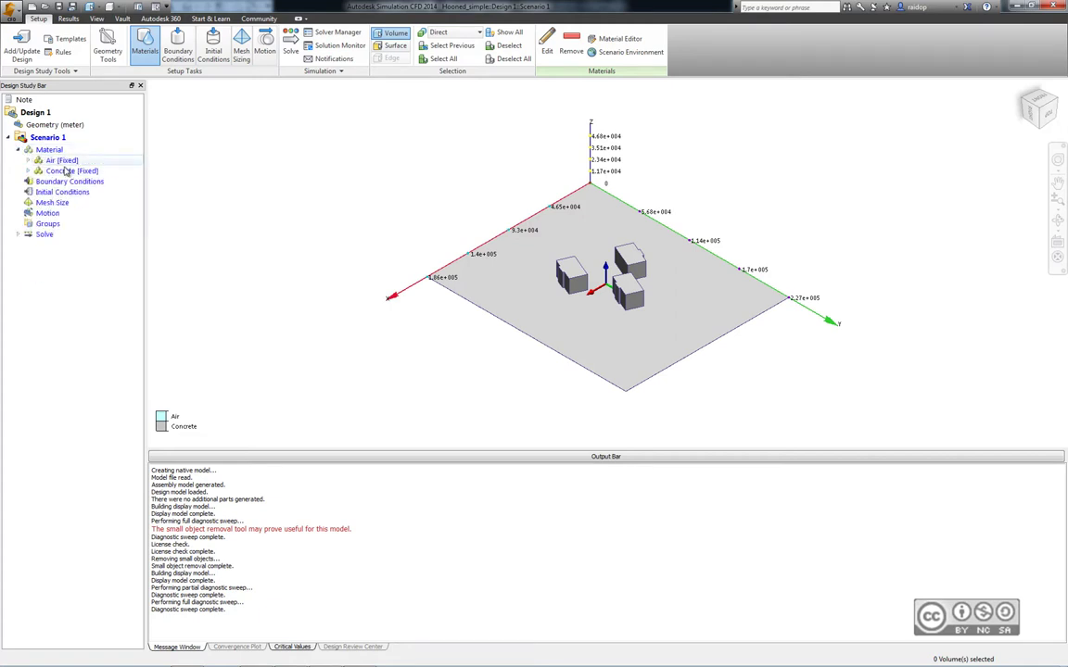
mouse_move(71, 172)
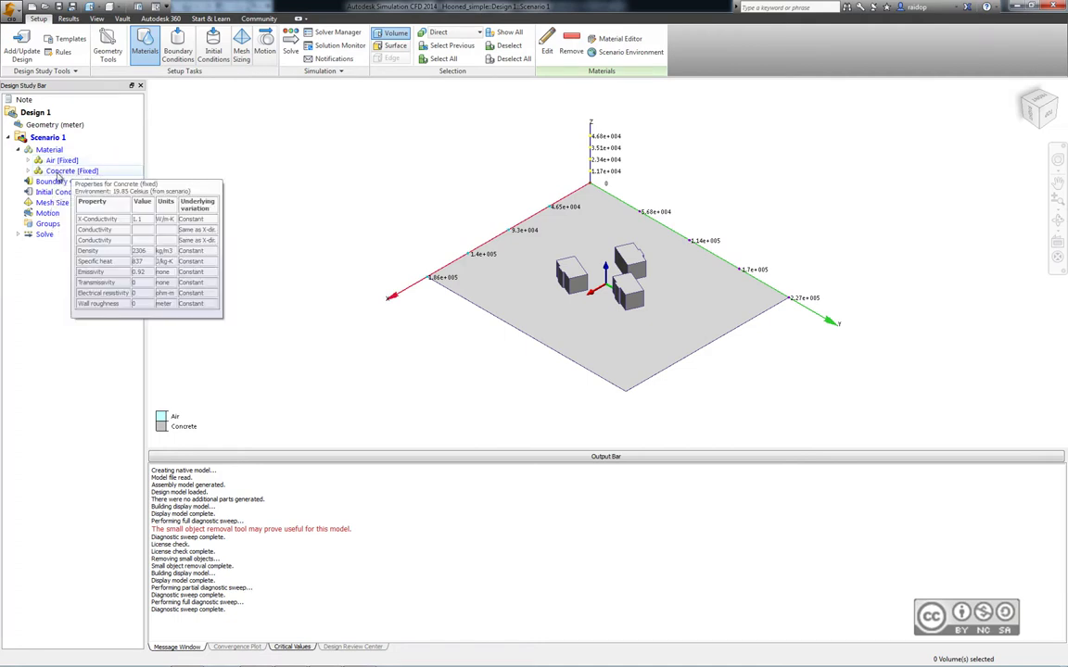
click(28, 172)
click(29, 161)
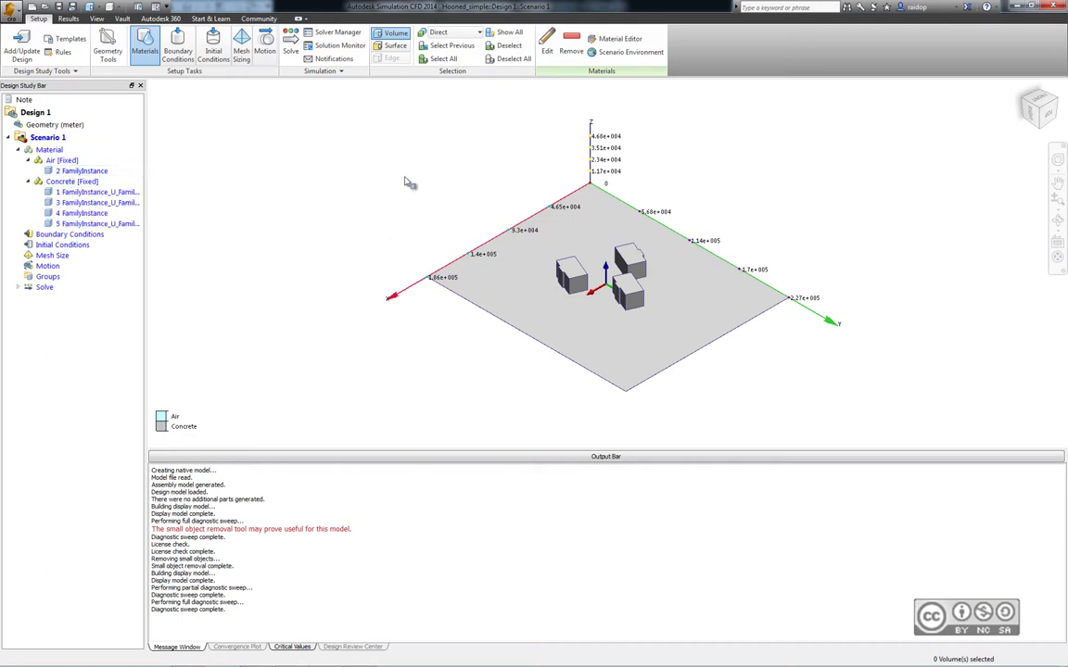
click(28, 162)
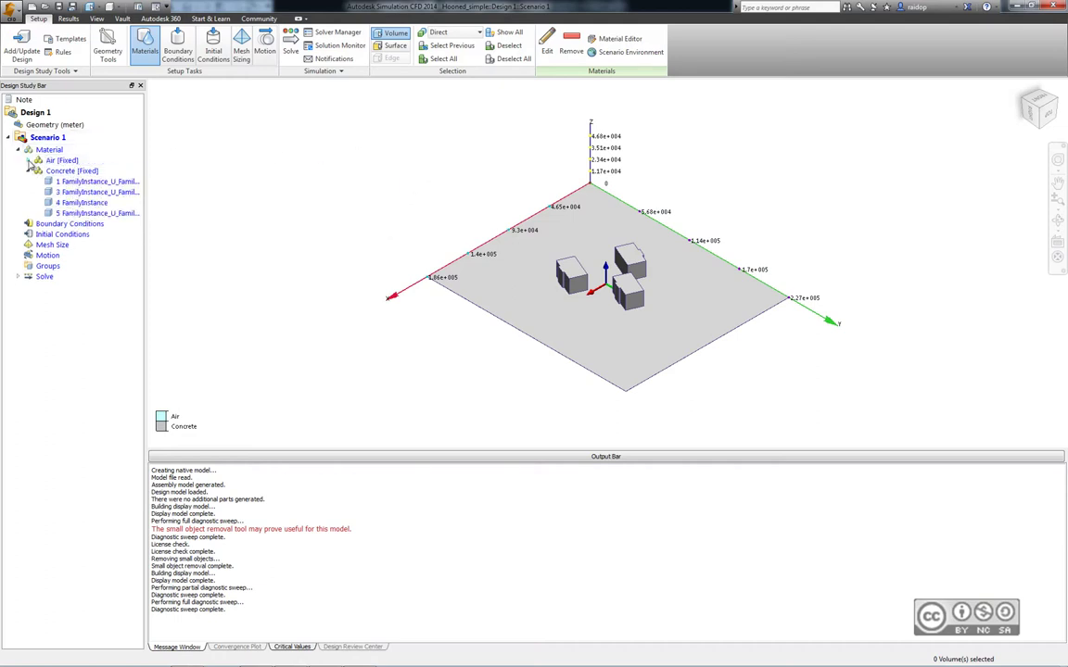
click(29, 173)
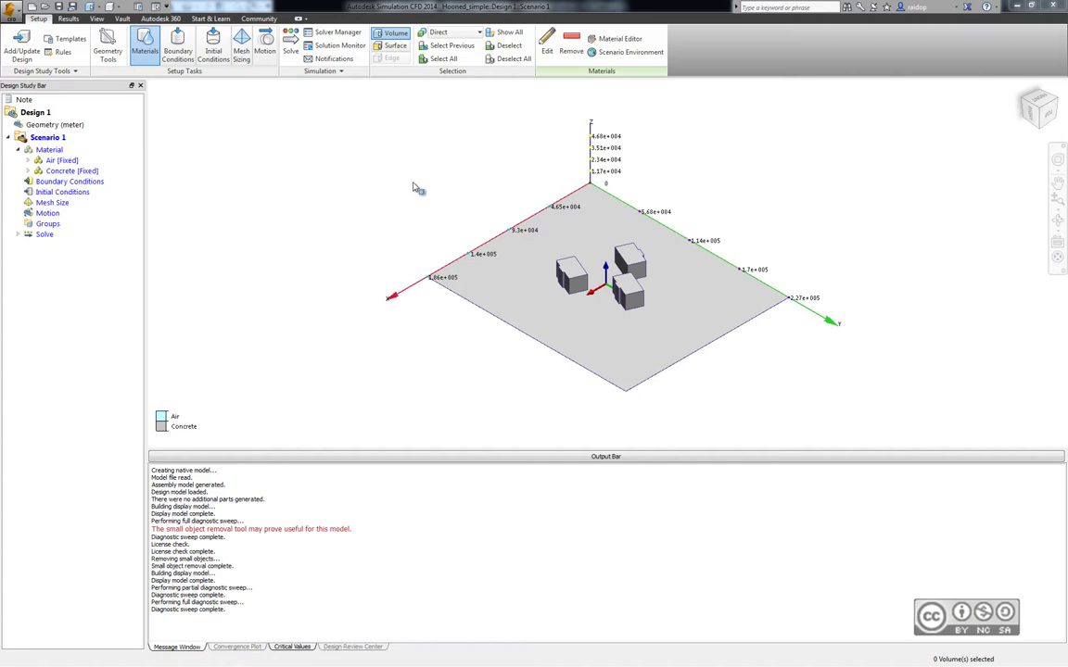
- Enter Boundary Conditions setup and bring the full air box enclosure back into view
click(178, 48)
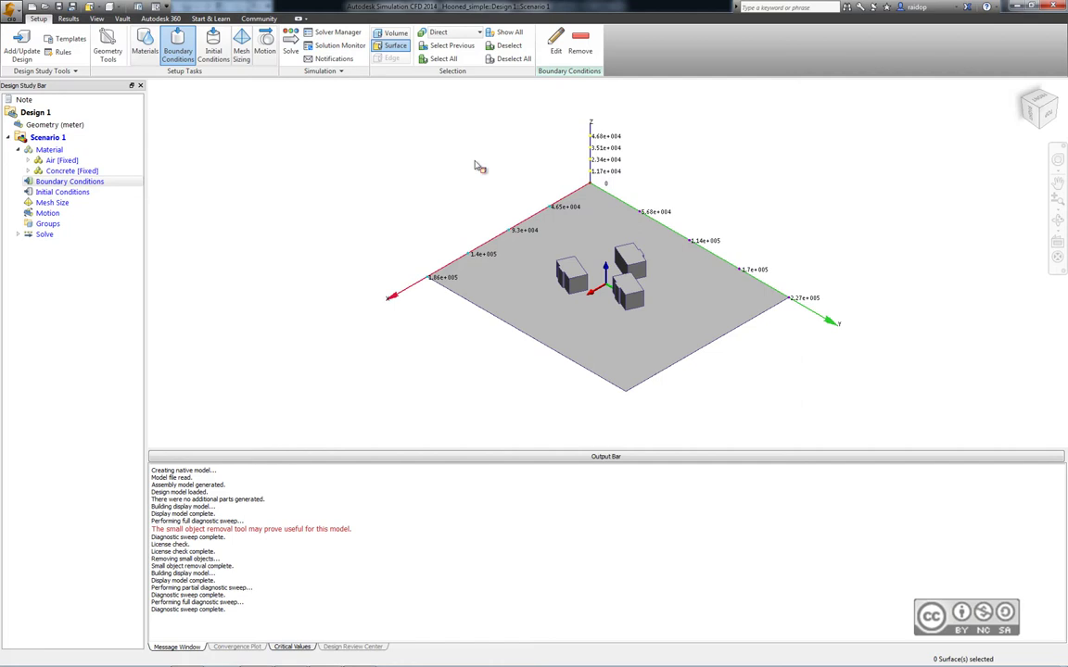
click(509, 34)
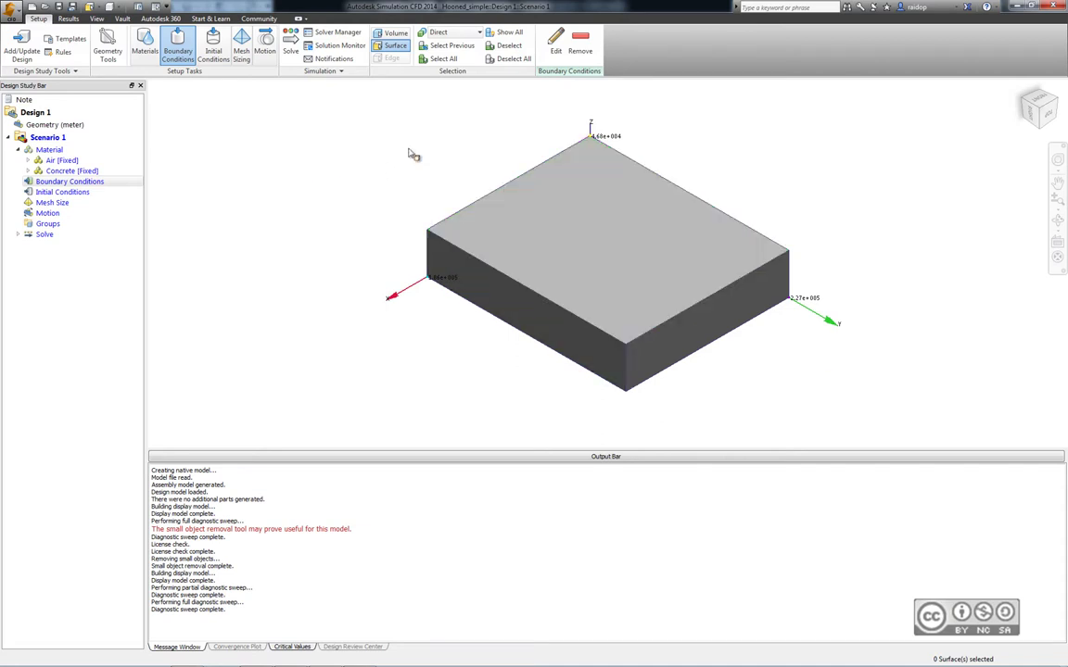
middle_click(697, 268)
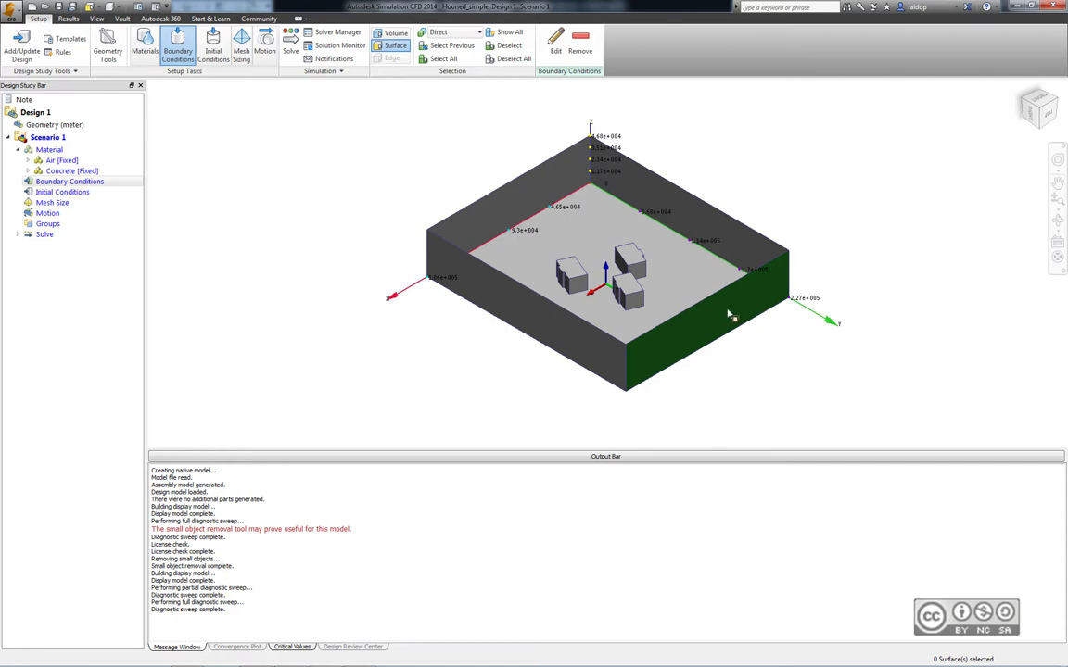
shift+middle_drag(677, 343, 441, 162)
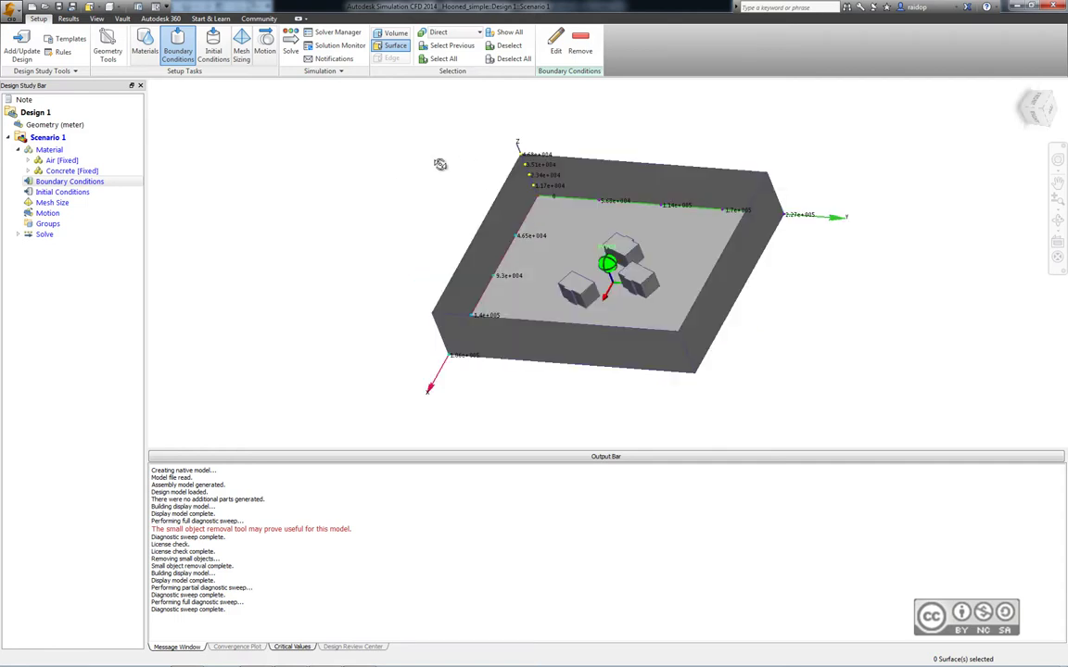
click(513, 35)
- Apply a 28 m/s Normal velocity inlet to the air box's right side face
click(749, 275)
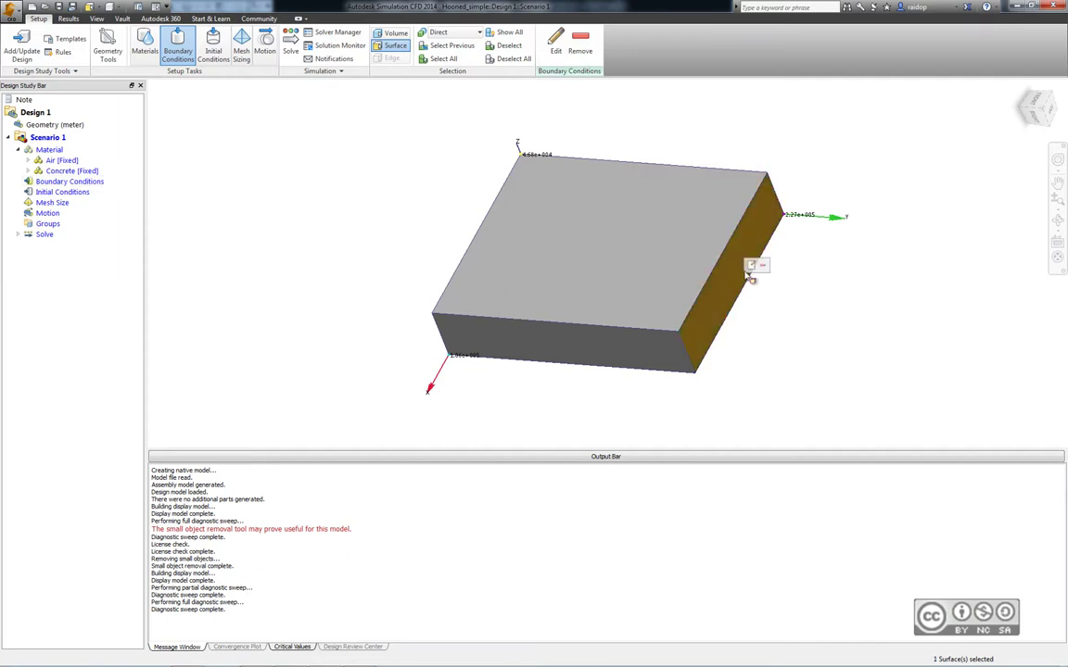
click(752, 266)
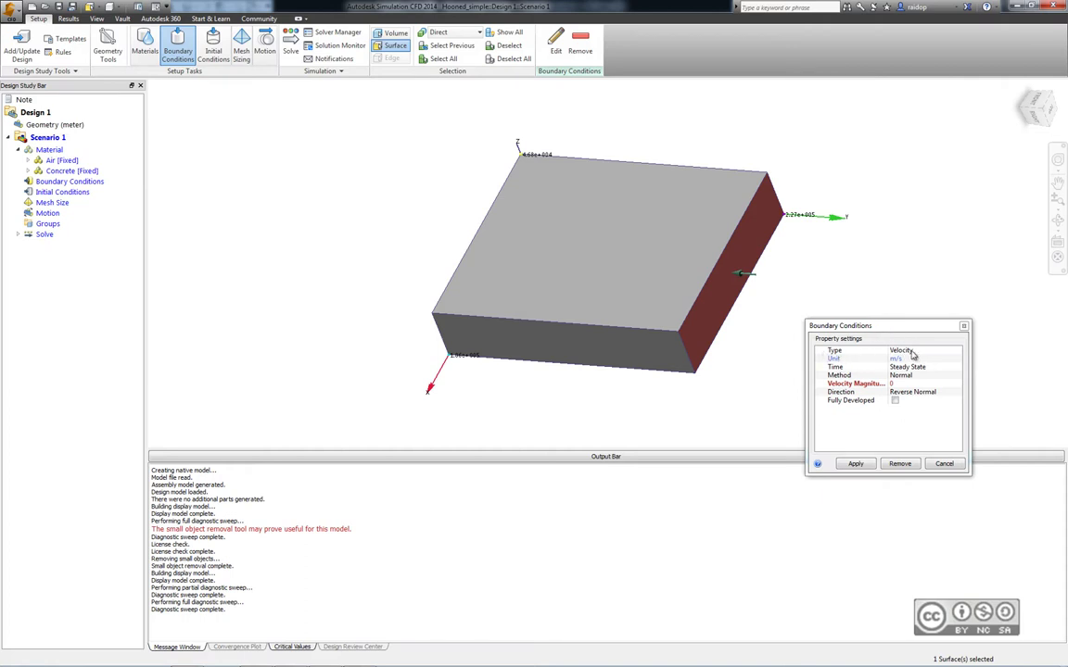
click(904, 359)
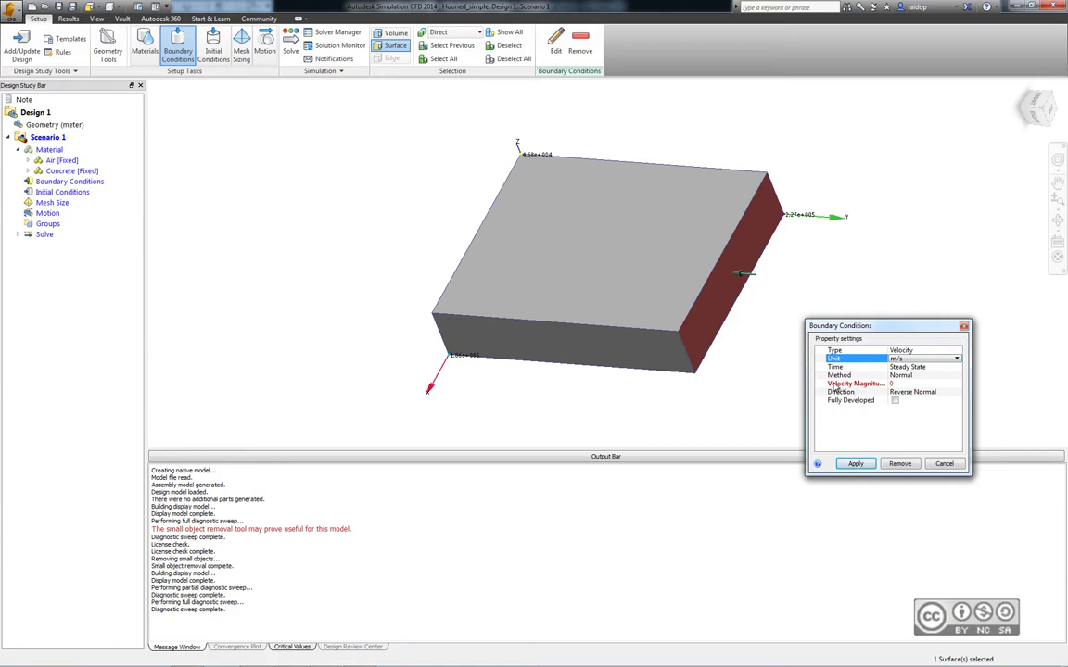
click(904, 382)
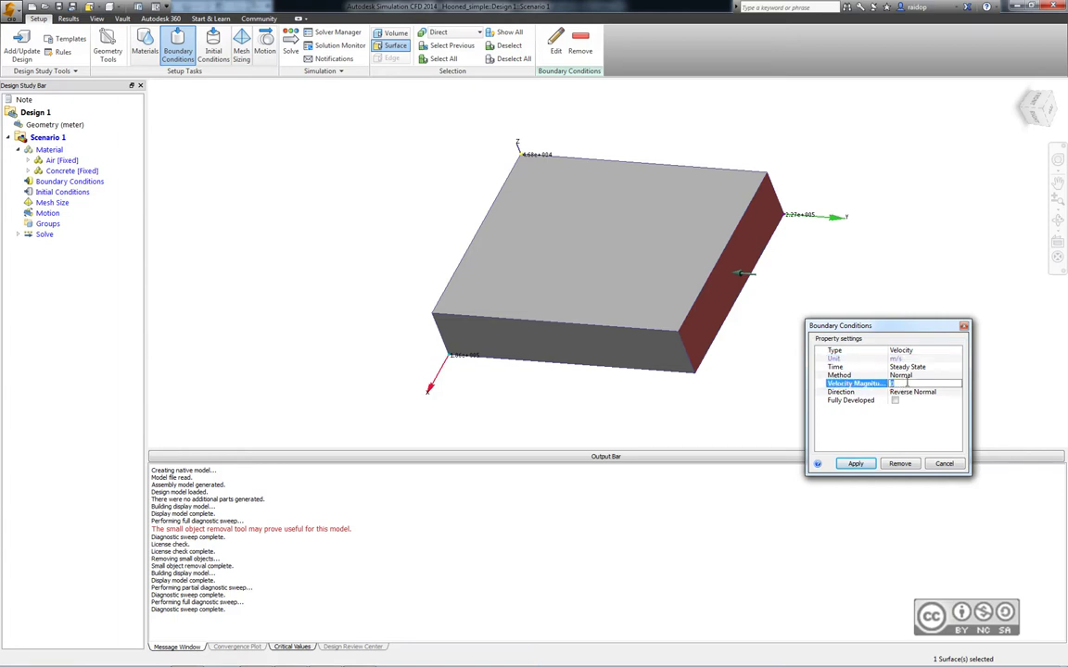
text(28)
click(905, 377)
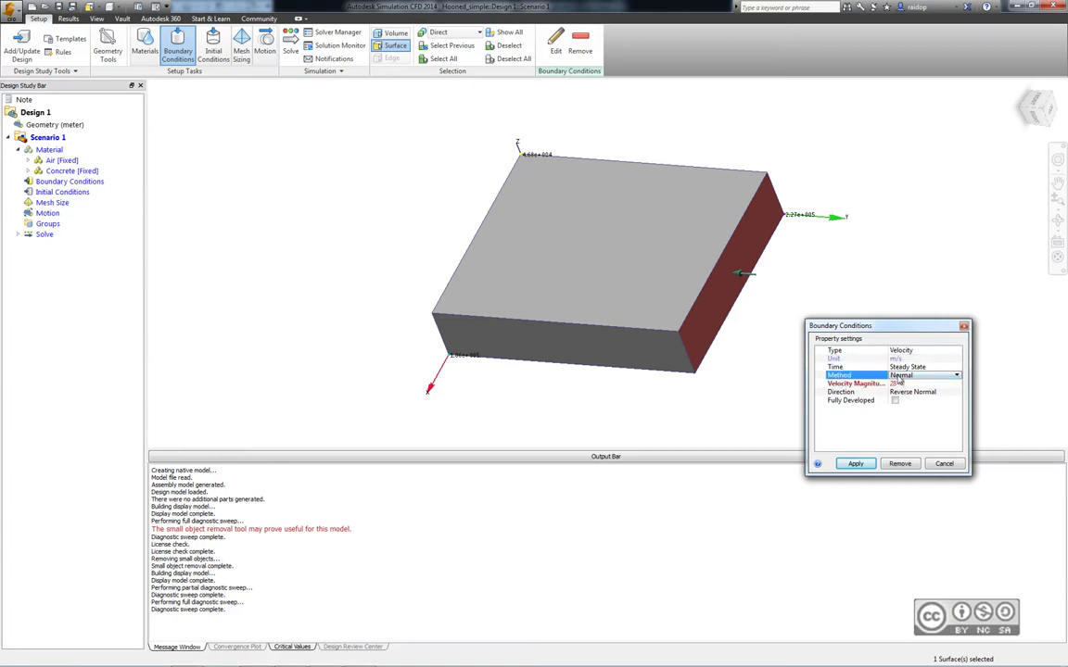
click(898, 378)
click(905, 389)
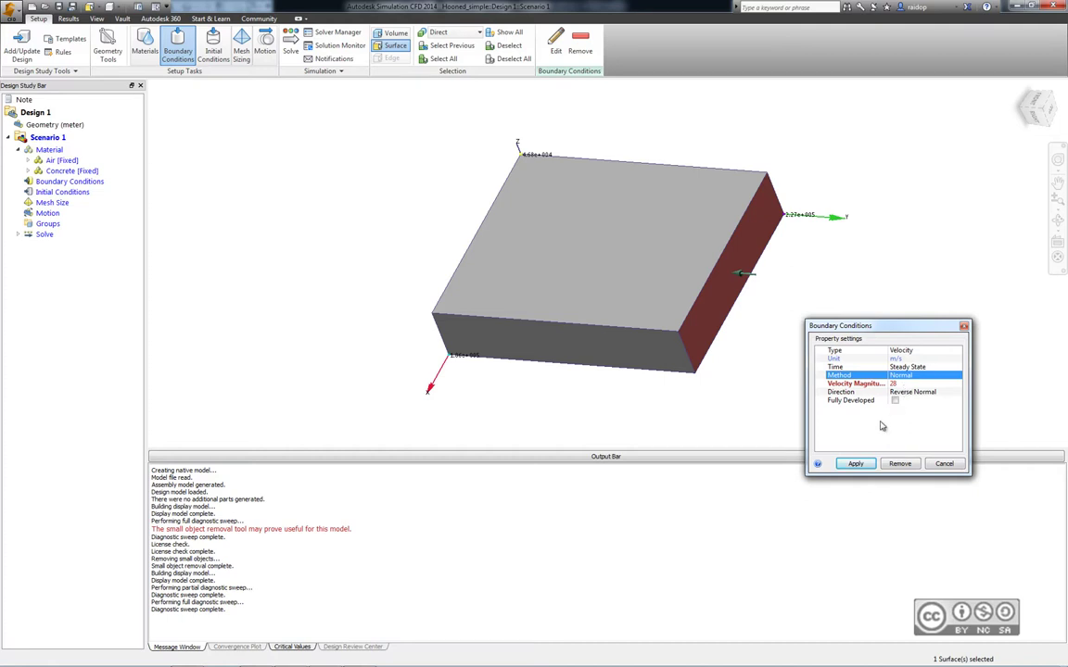
click(853, 465)
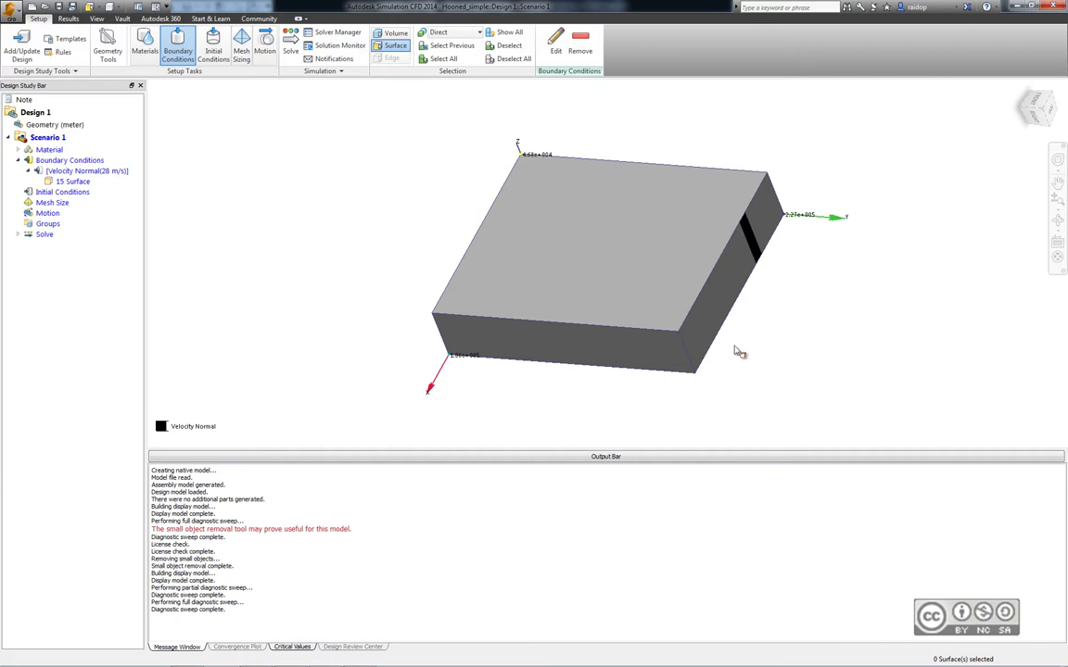
- Make the opposite end face a Pressure outlet at 0 Pa Gage
mouse_move(663, 389)
shift+middle_down()
mouse_move(768, 317)
mouse_move(813, 313)
mouse_move(824, 358)
shift+middle_up()
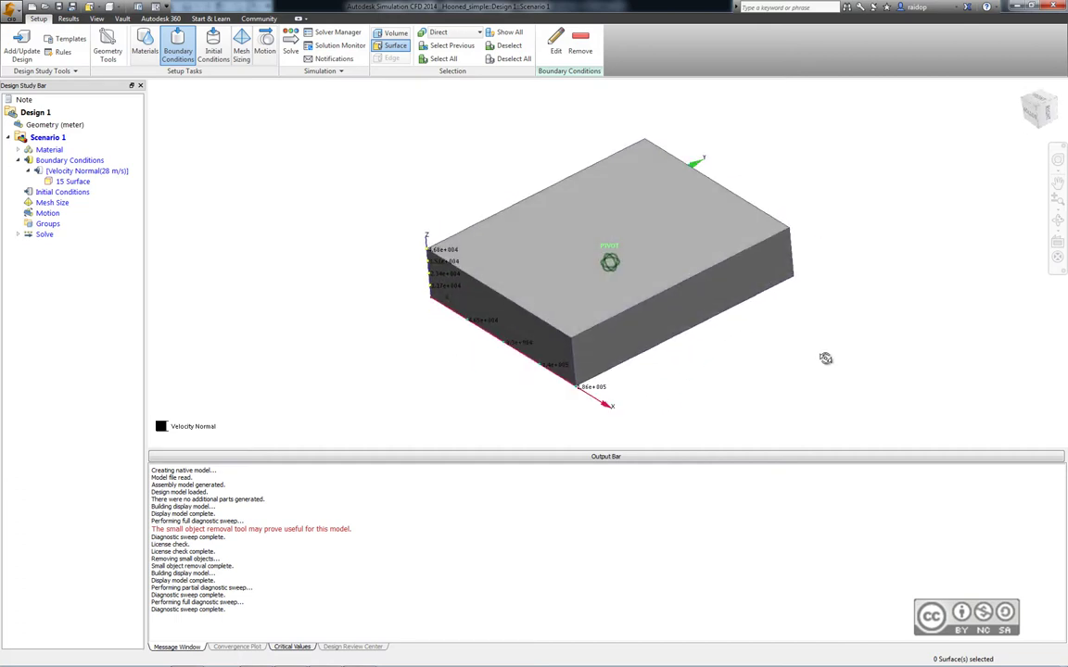
double_click(543, 337)
click(713, 402)
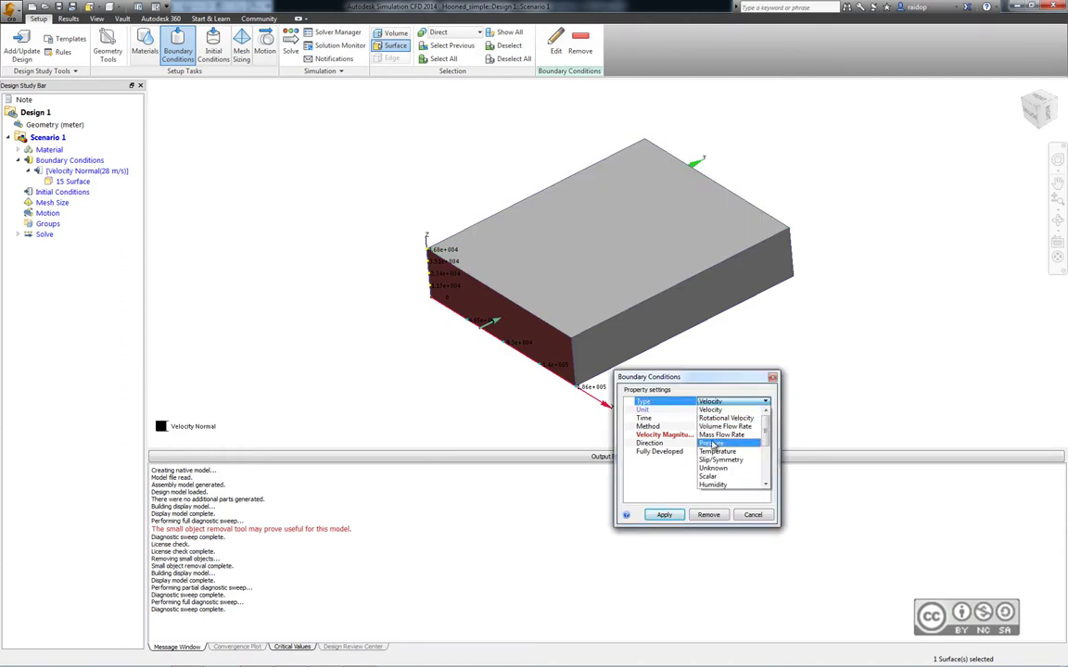
click(711, 443)
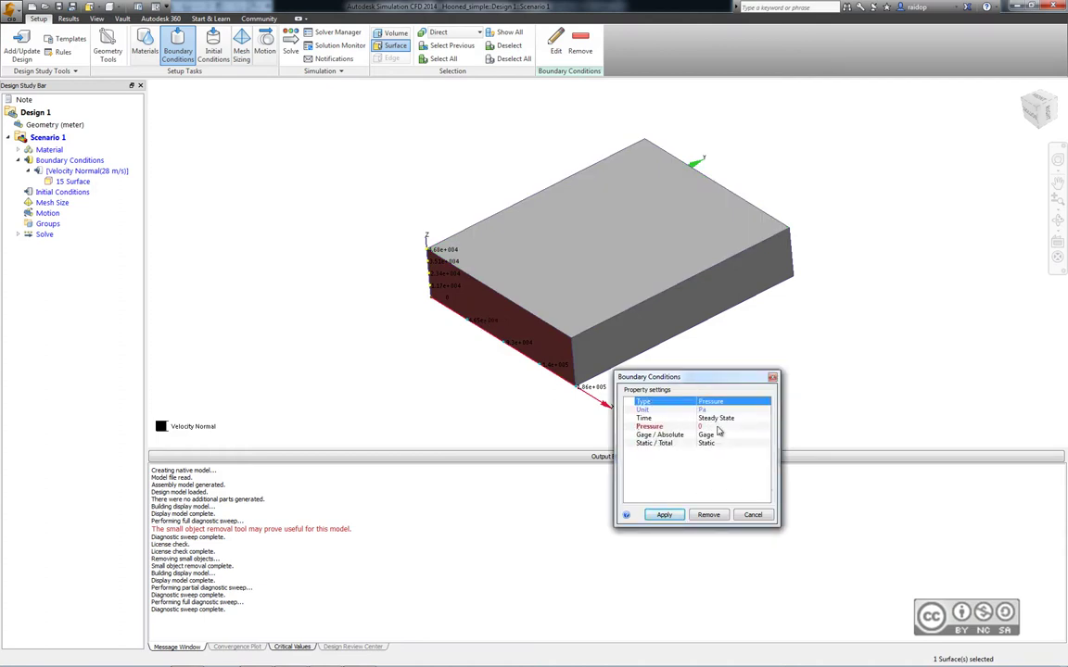
click(662, 515)
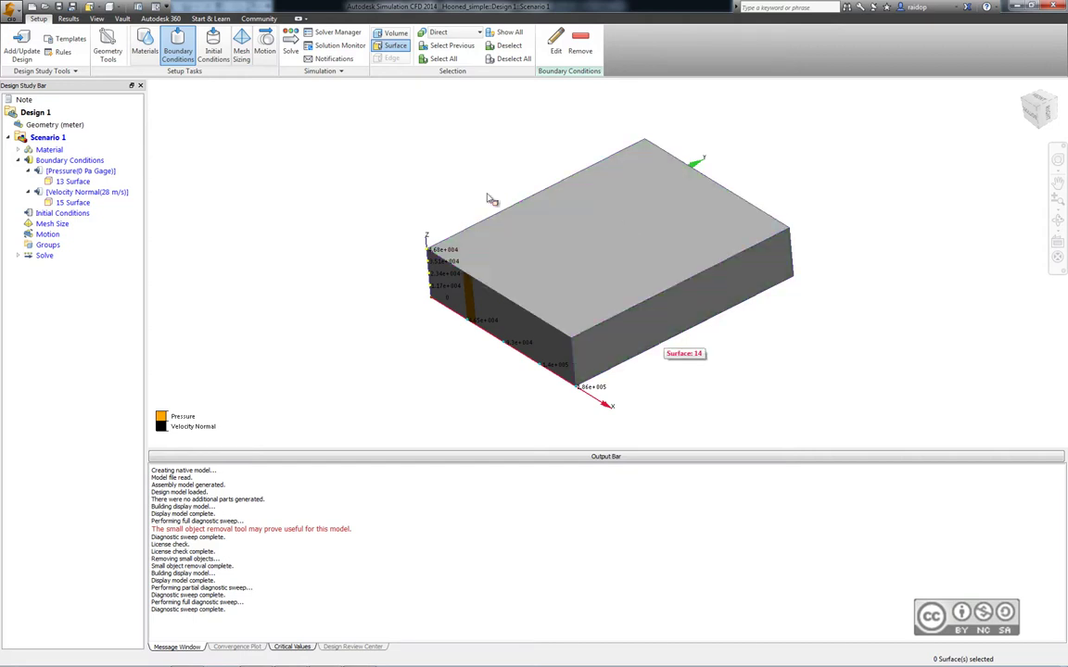
- Apply a Slip/Symmetry condition to the air box's top and two side faces
click(663, 320)
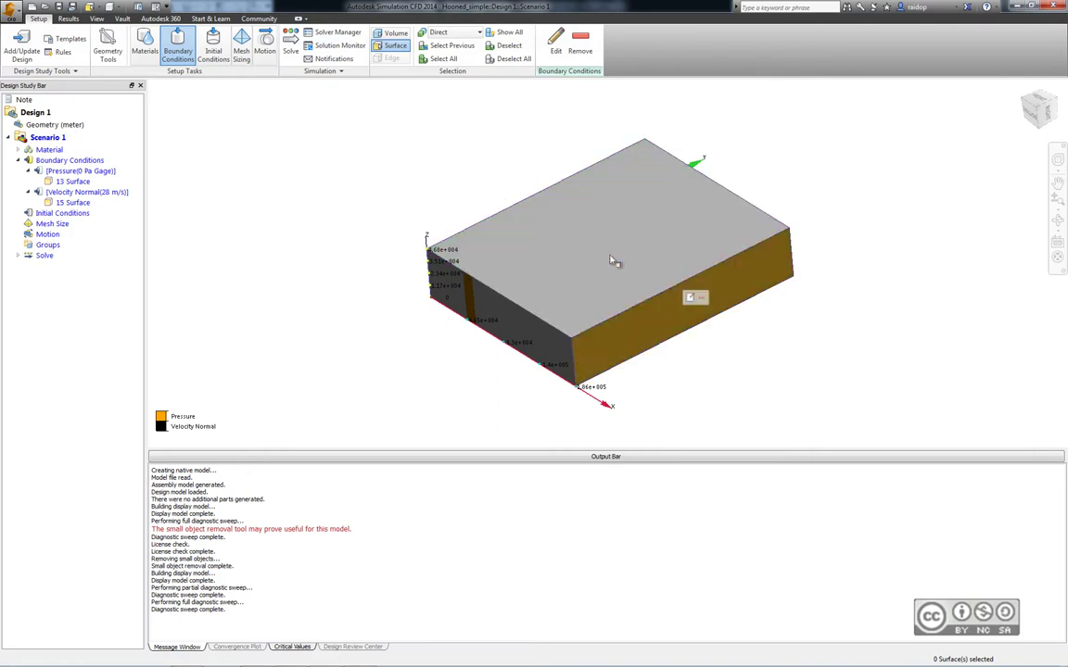
click(600, 255)
shift+middle_drag(601, 255, 760, 303)
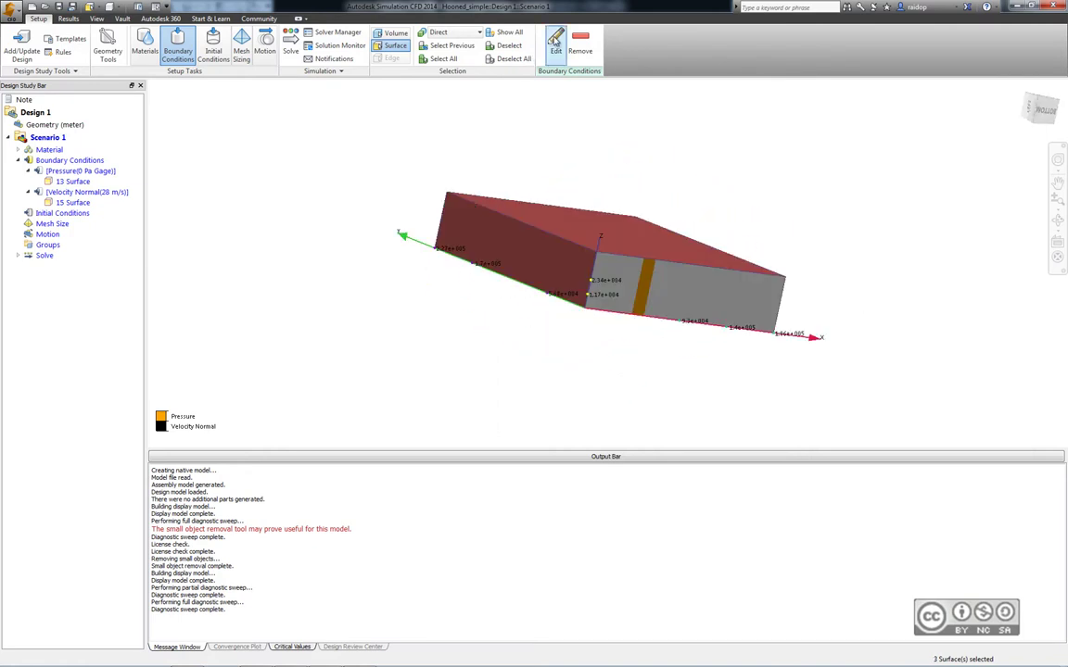
click(555, 42)
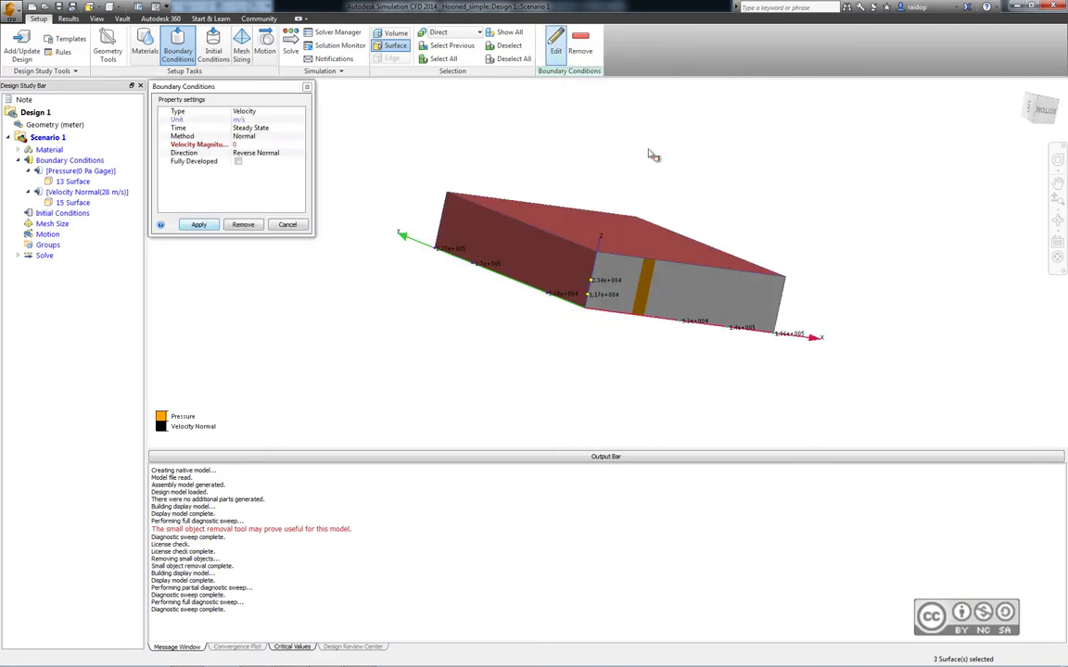
click(253, 115)
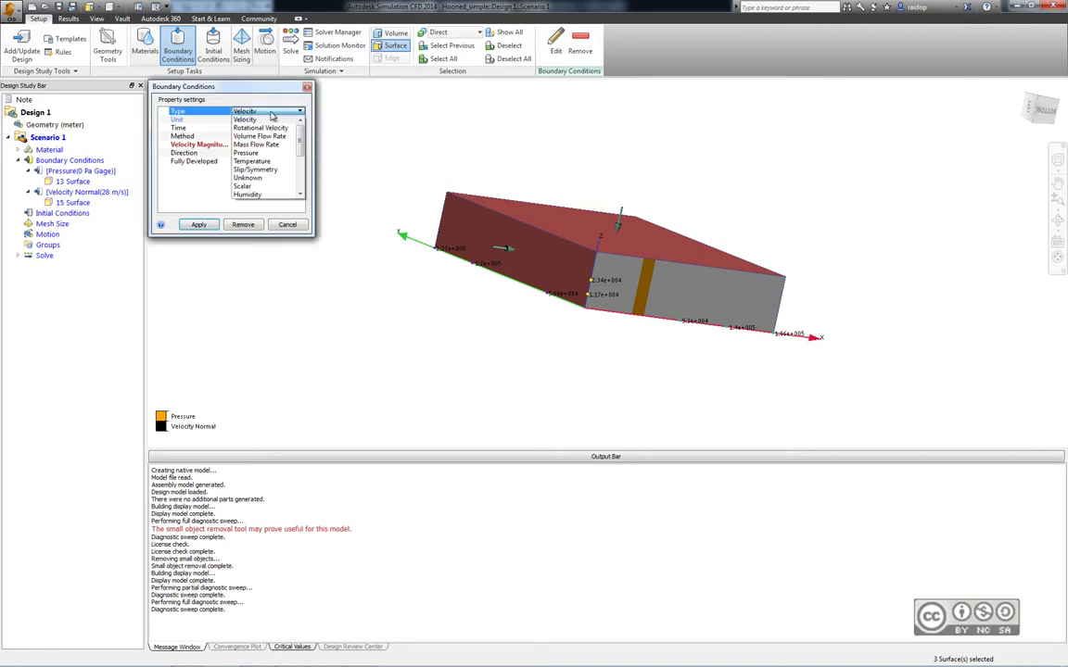
click(254, 171)
click(198, 227)
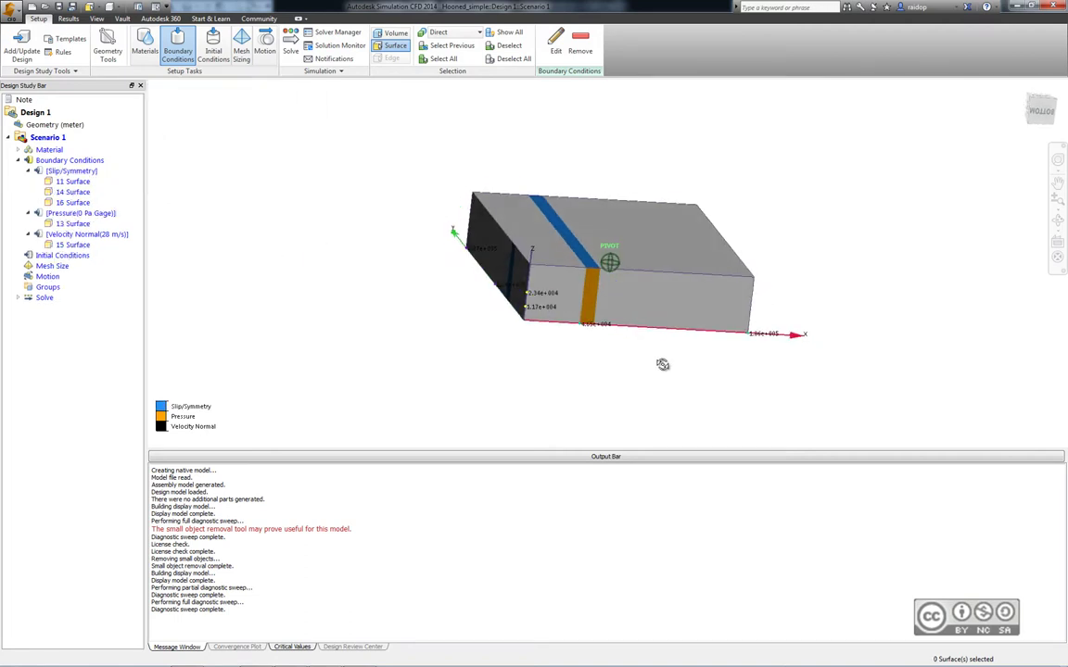
shift+middle_drag(663, 365, 808, 352)
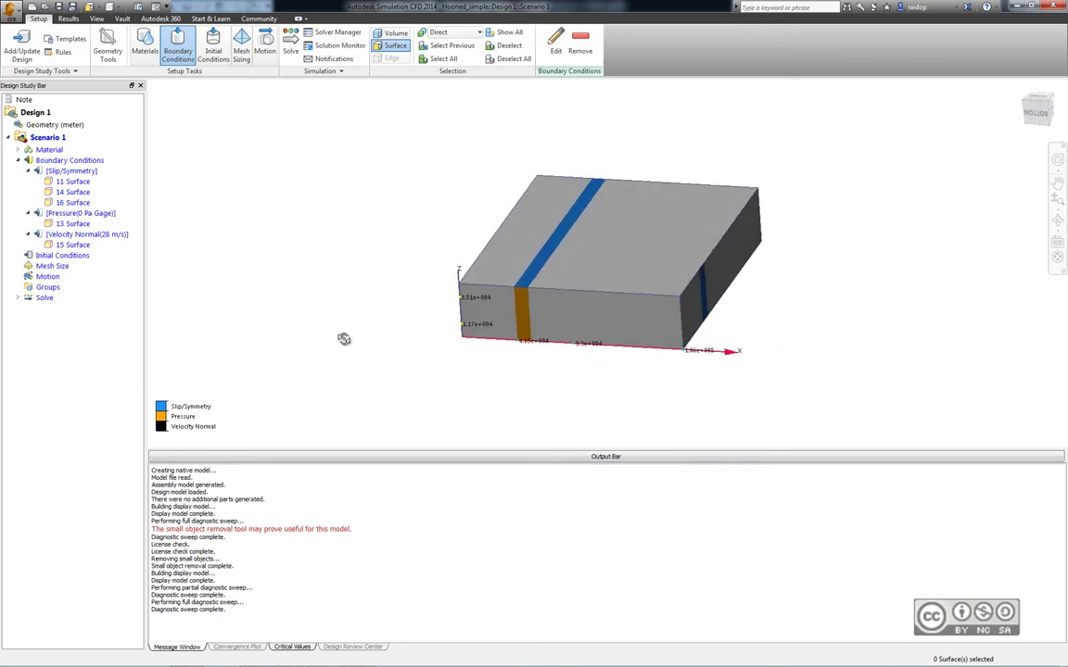
shift+middle_drag(345, 341, 652, 237)
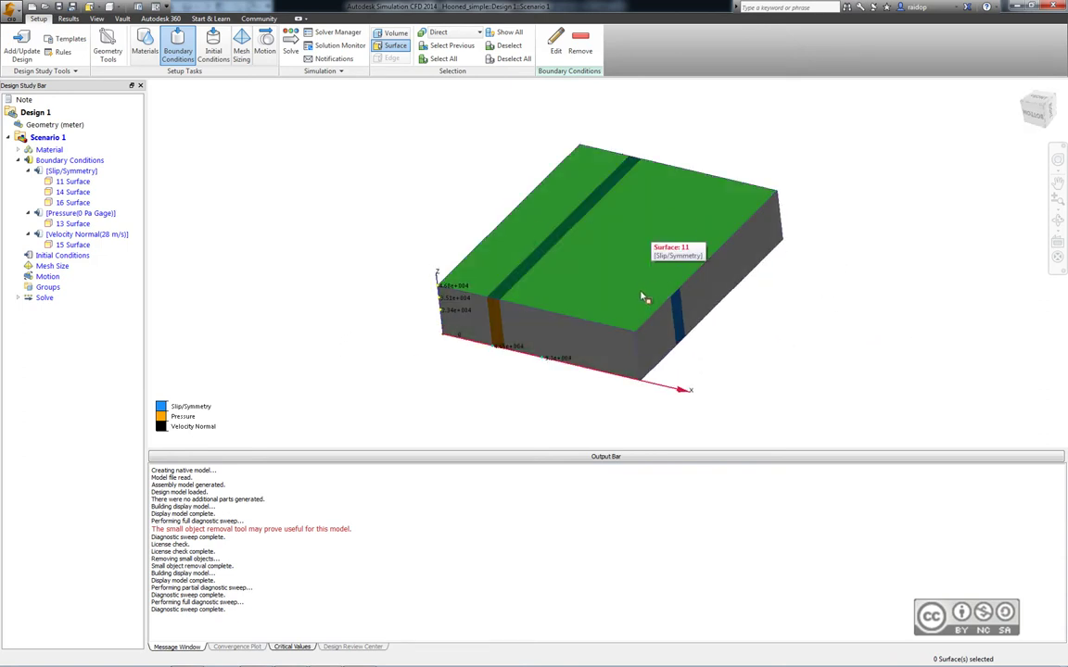
- Display the air volume as an outline and orbit toward a side view of the buildings
click(389, 34)
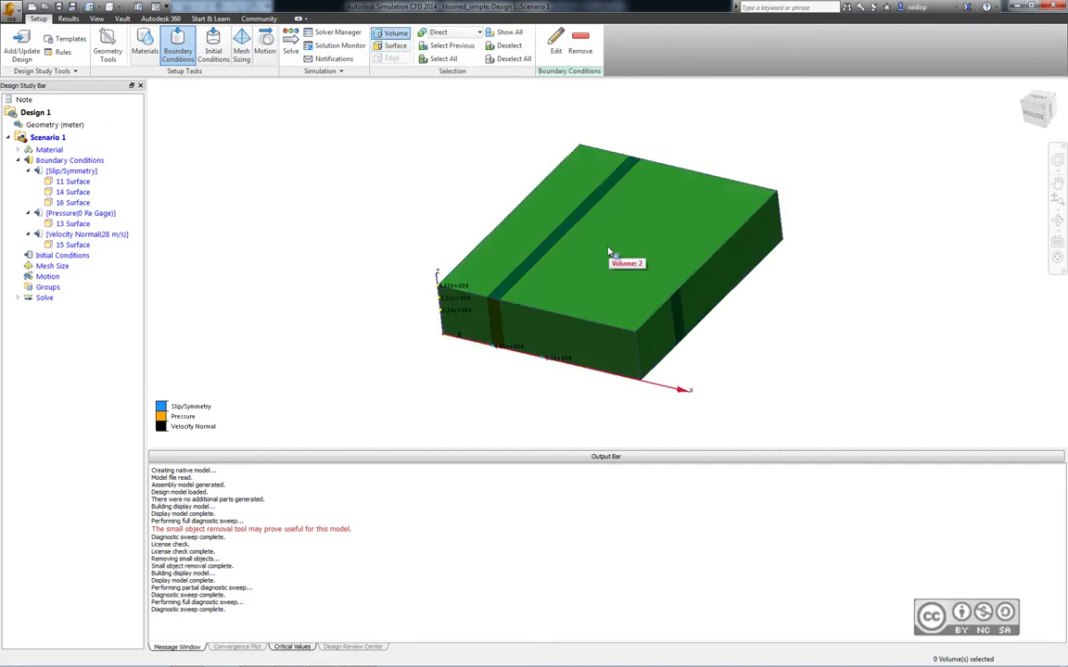
right_click(609, 251)
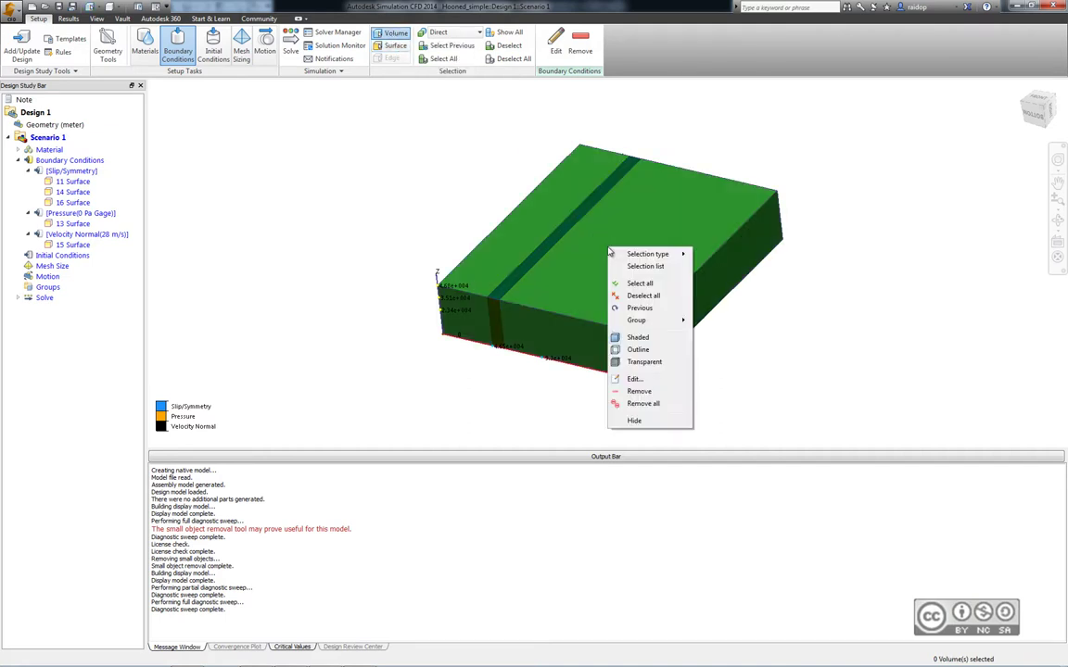
click(639, 350)
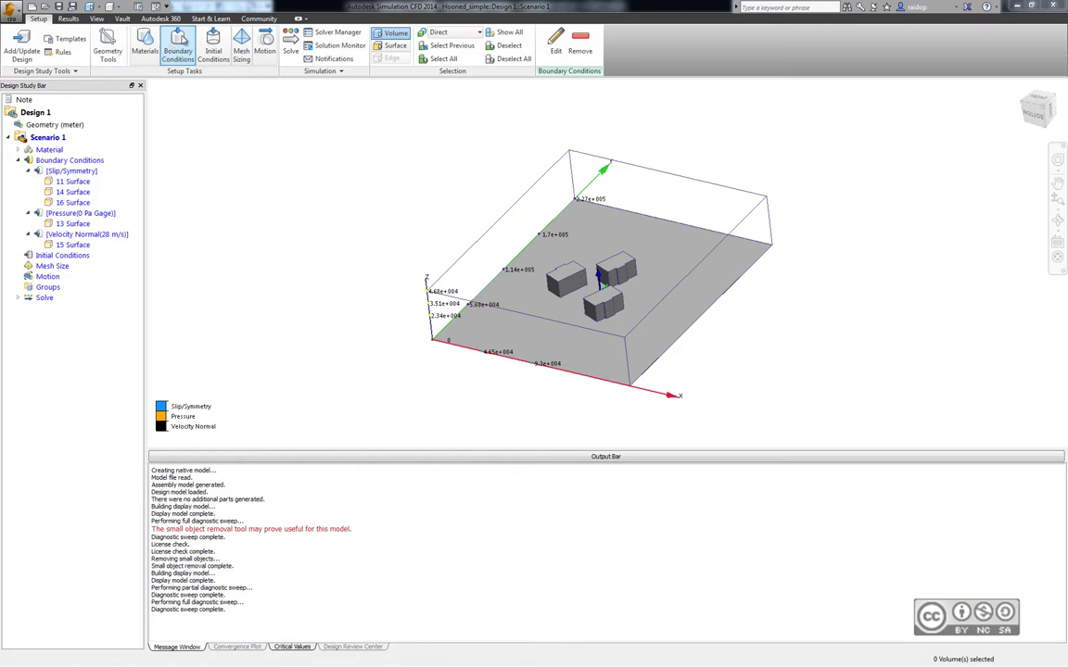
click(179, 43)
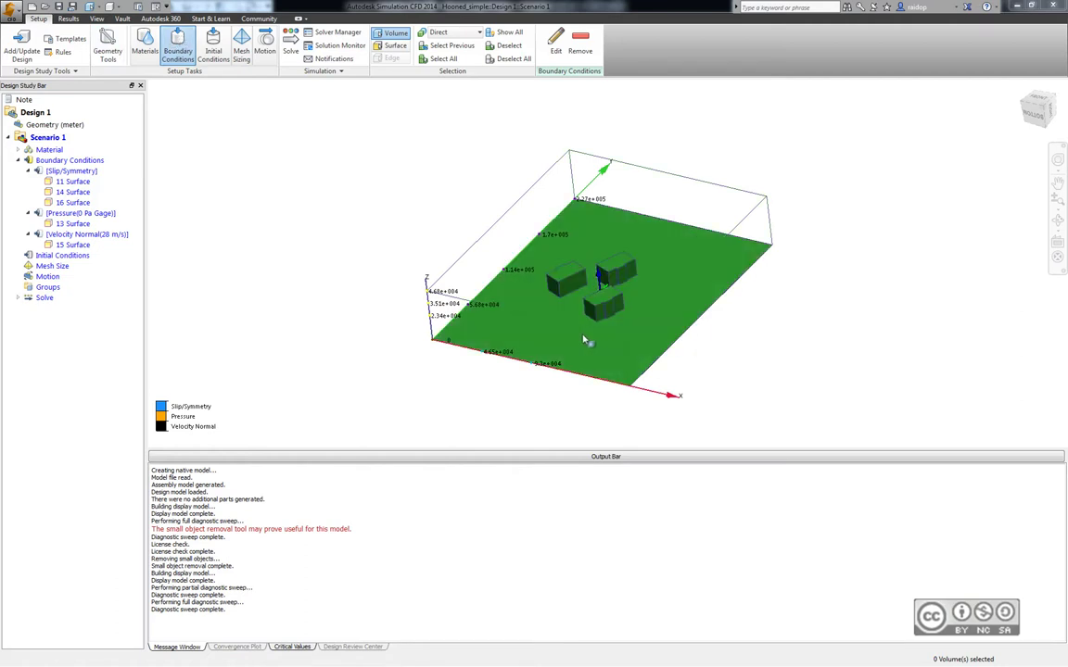
mouse_move(629, 355)
shift+middle_down()
mouse_move(426, 231)
mouse_move(343, 202)
shift+middle_up()
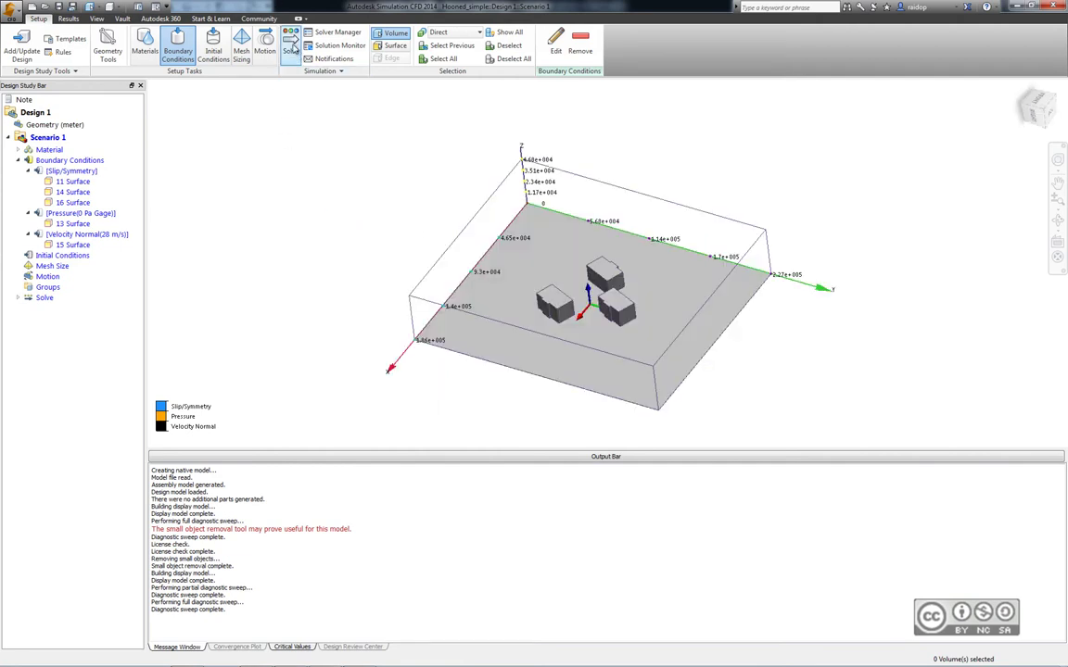
- Bring up the Solve settings, keeping Steady State solution mode with 100 iterations
click(290, 48)
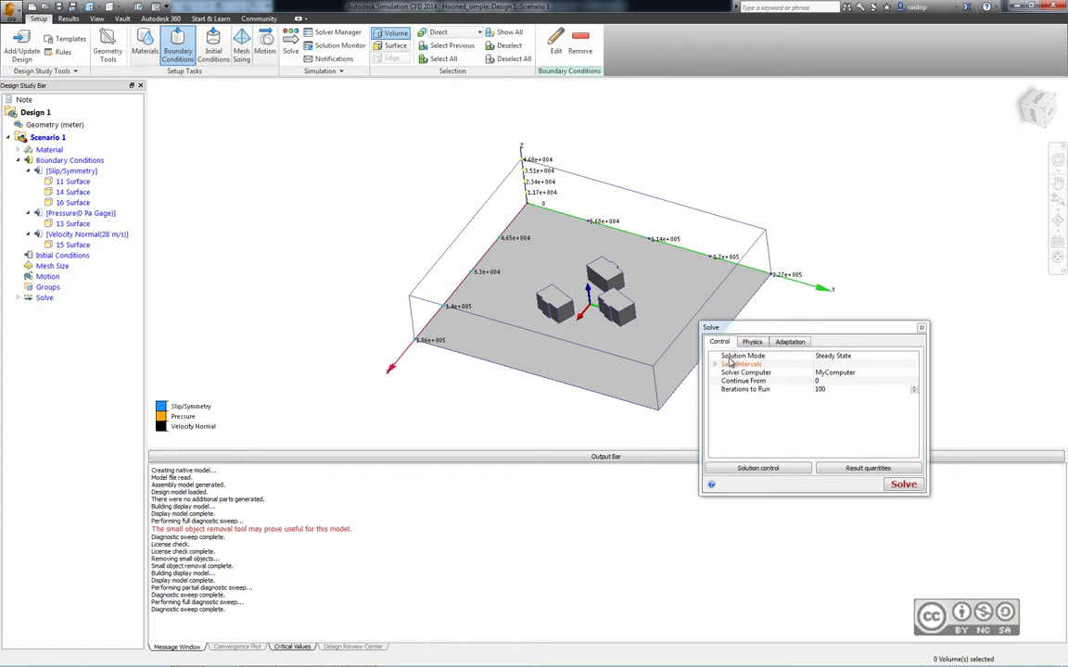
click(852, 359)
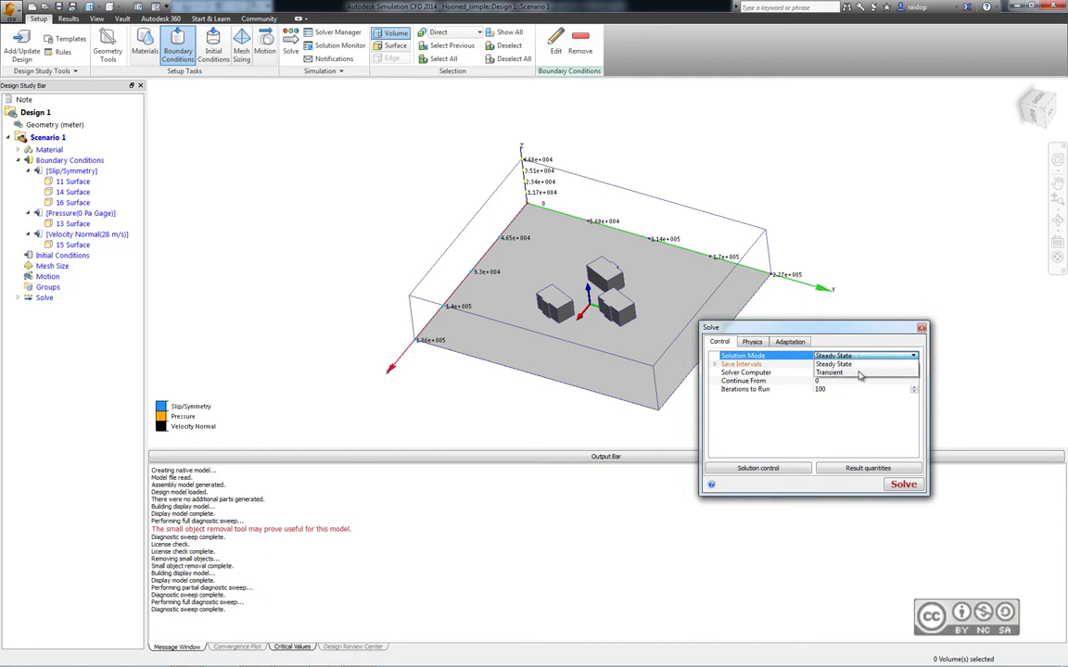
click(856, 363)
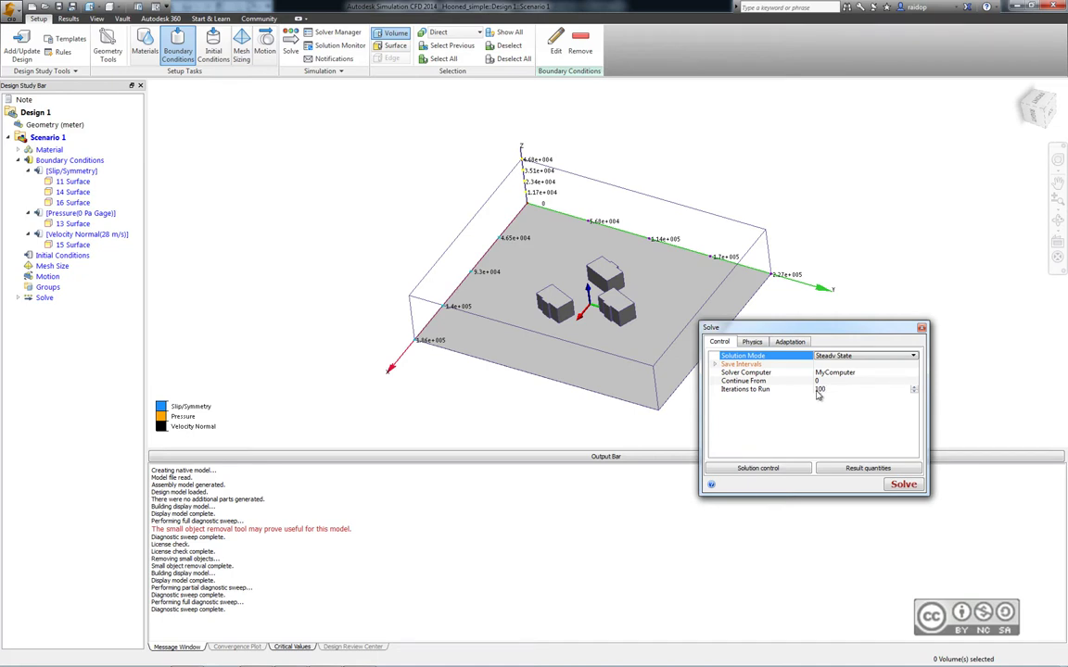
- Start the solve so velocity magnitude results appear across the air volume
click(904, 485)
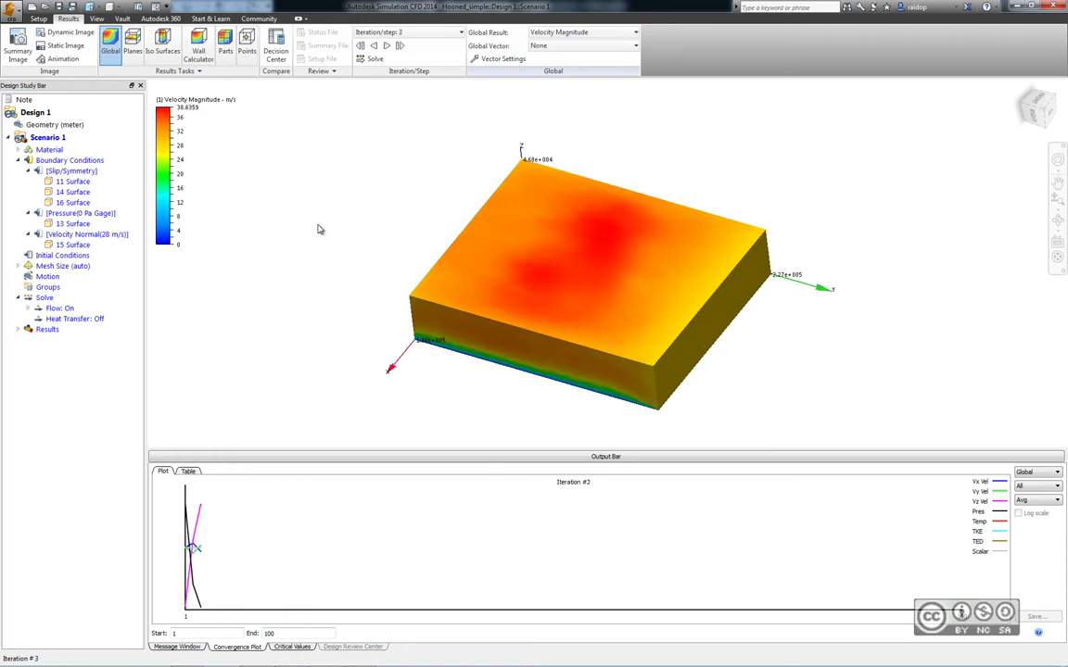
- Set the results volume display to Outline to reveal the ground and buildings
right_click(639, 250)
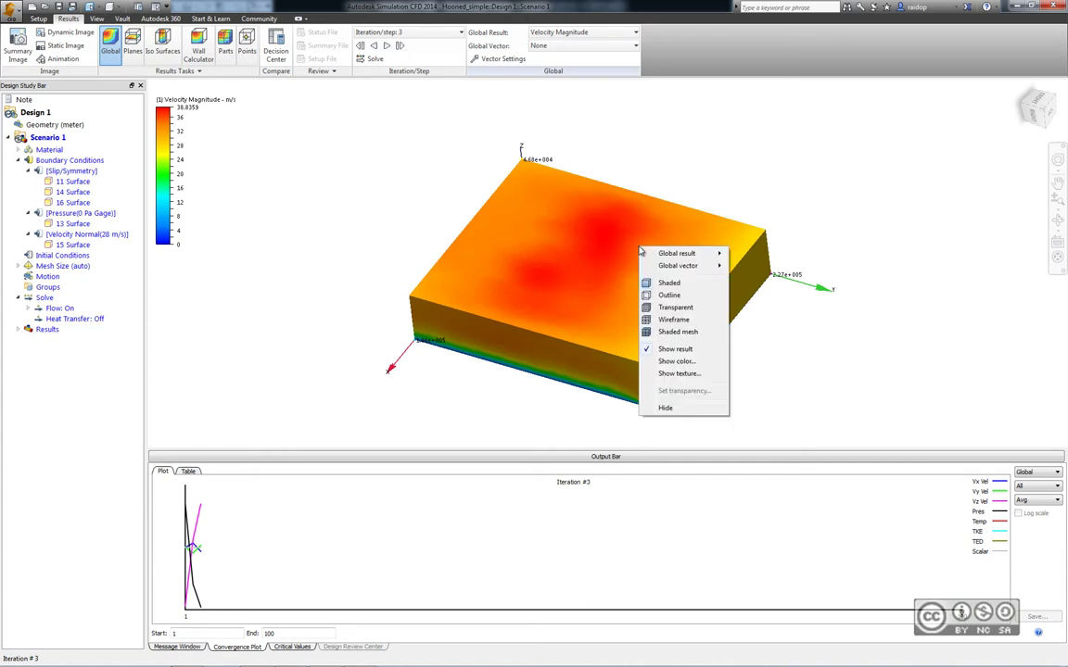
click(673, 296)
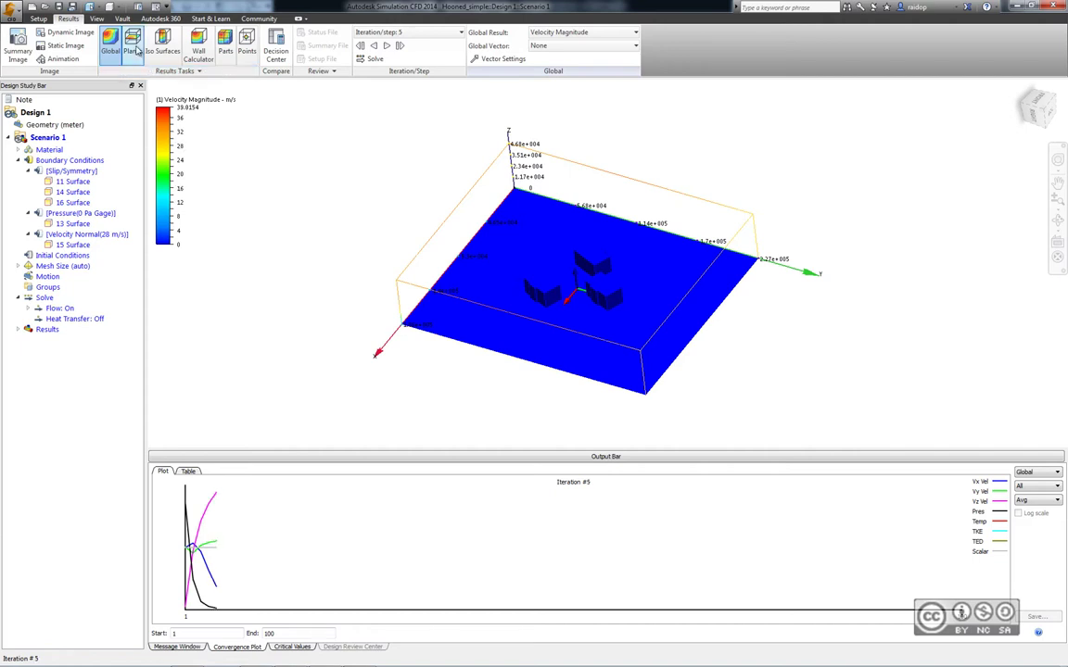
- Add a results plane, make it horizontal, and lower it to near ground level
click(132, 42)
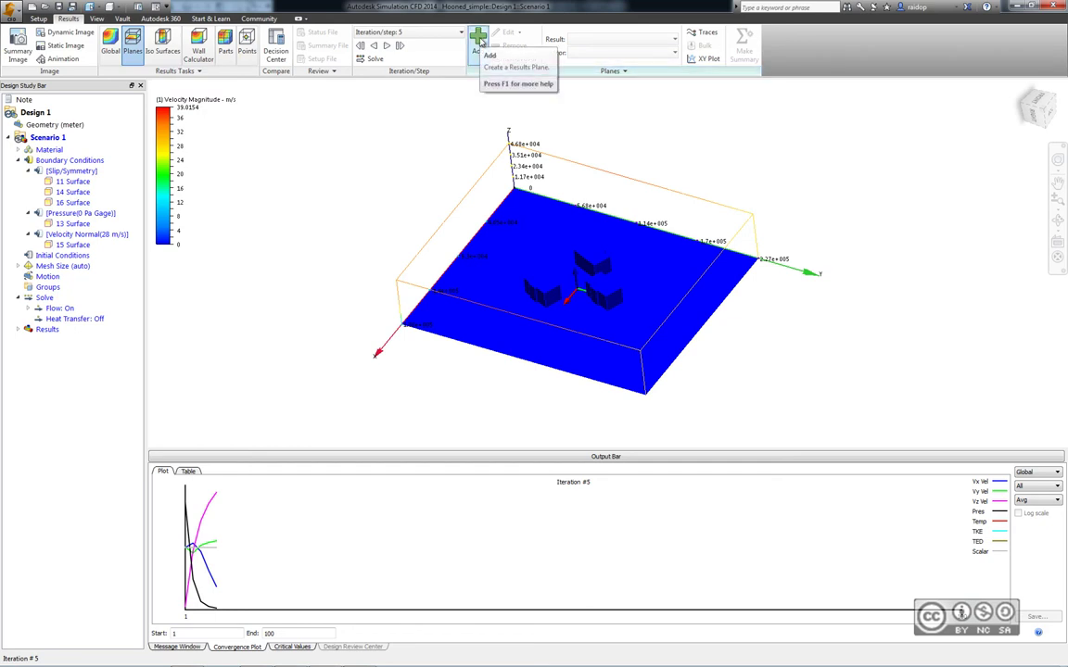
click(477, 37)
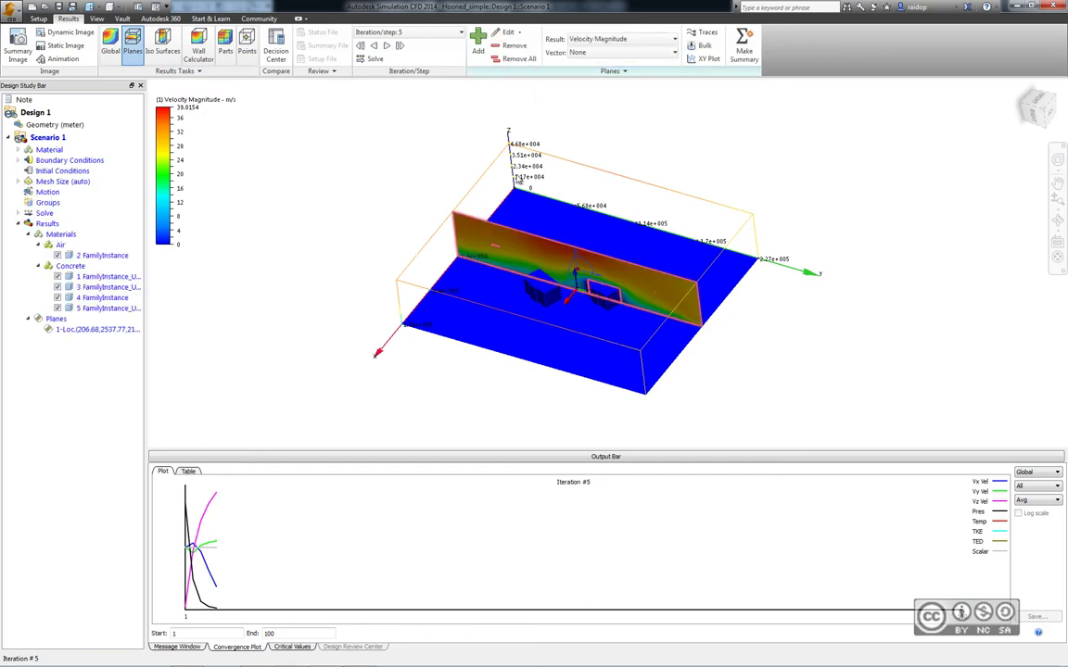
click(647, 273)
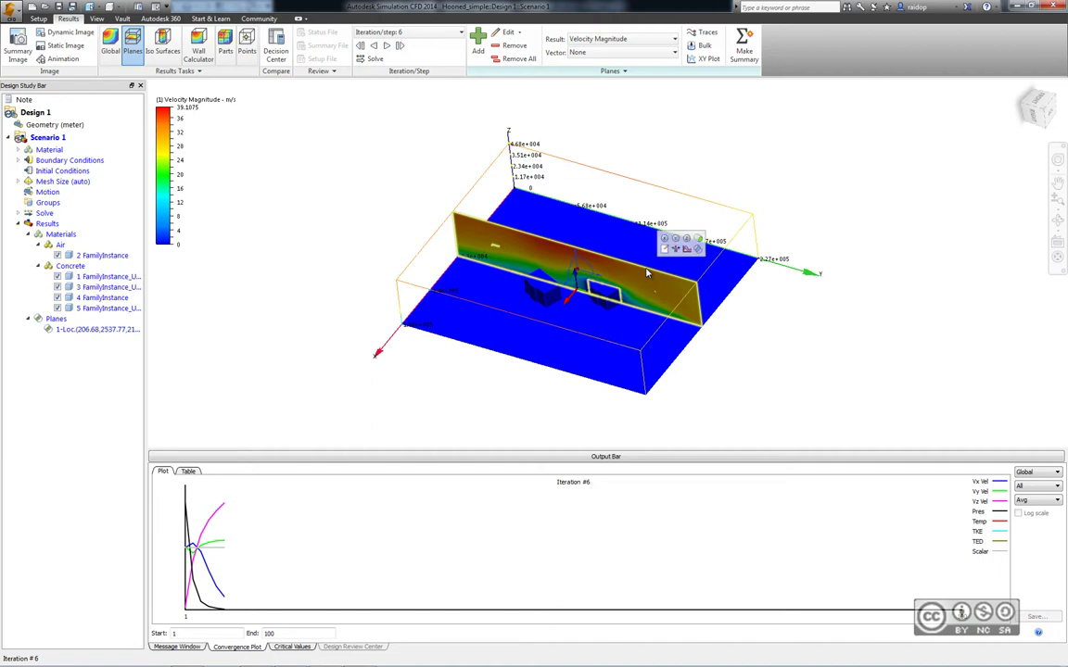
click(686, 239)
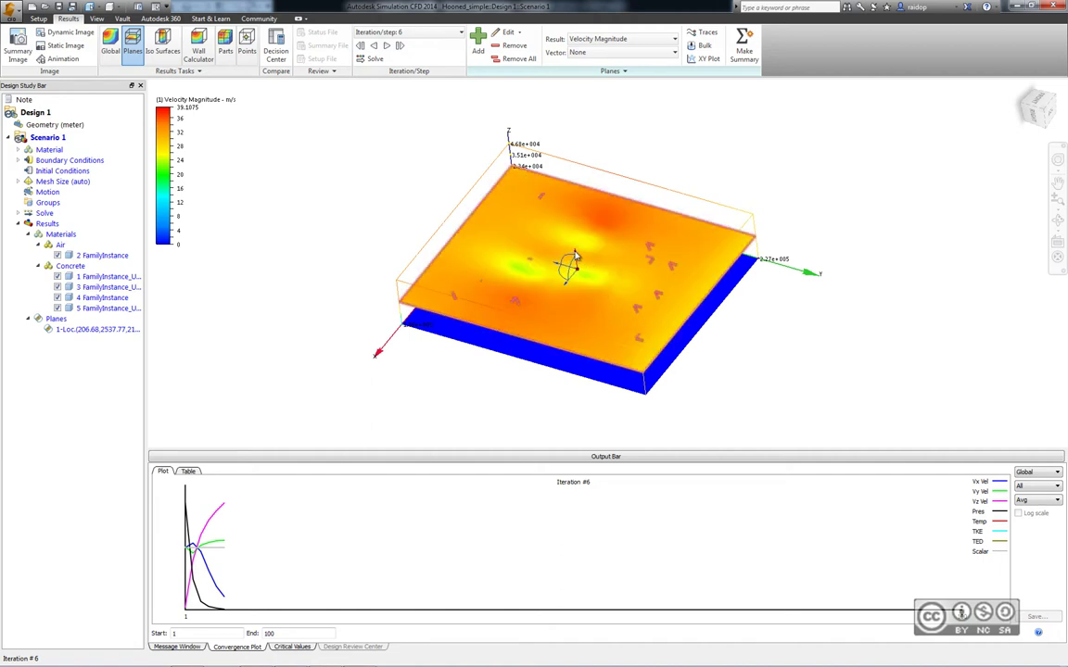
drag(573, 257, 577, 276)
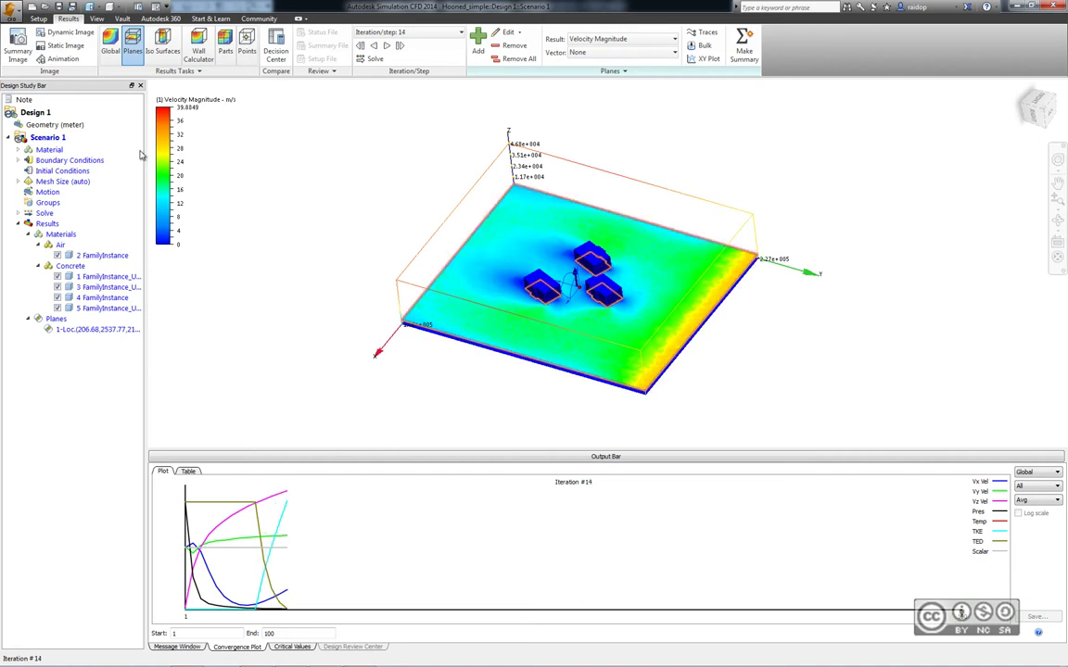
- Make Static Pressure the global result from the legend's context menu
right_click(184, 106)
mouse_move(222, 144)
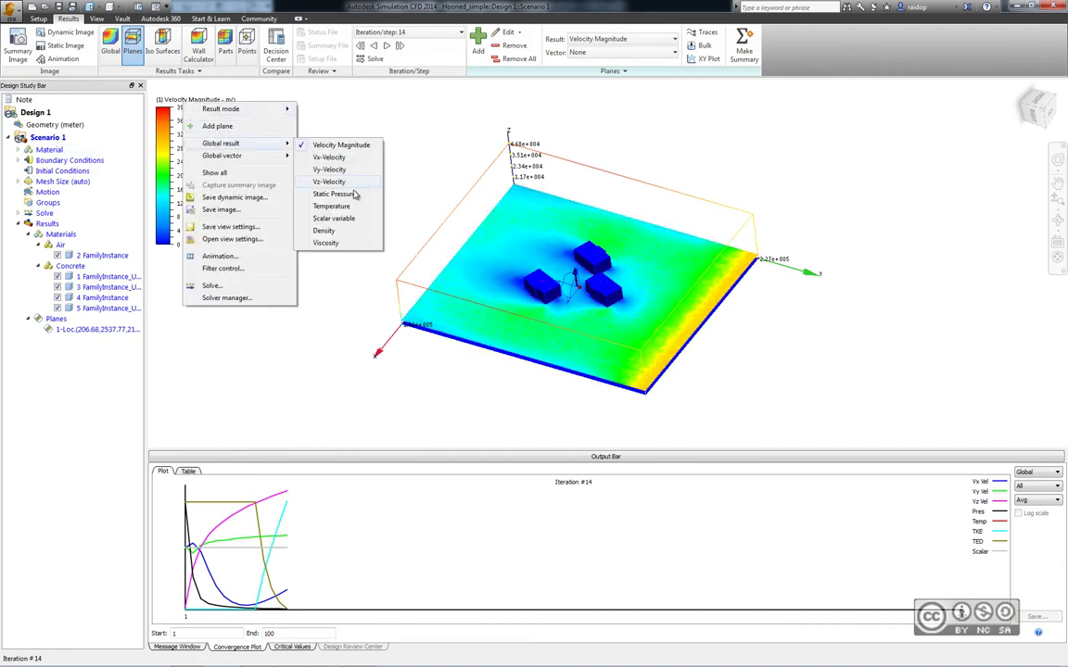
click(326, 195)
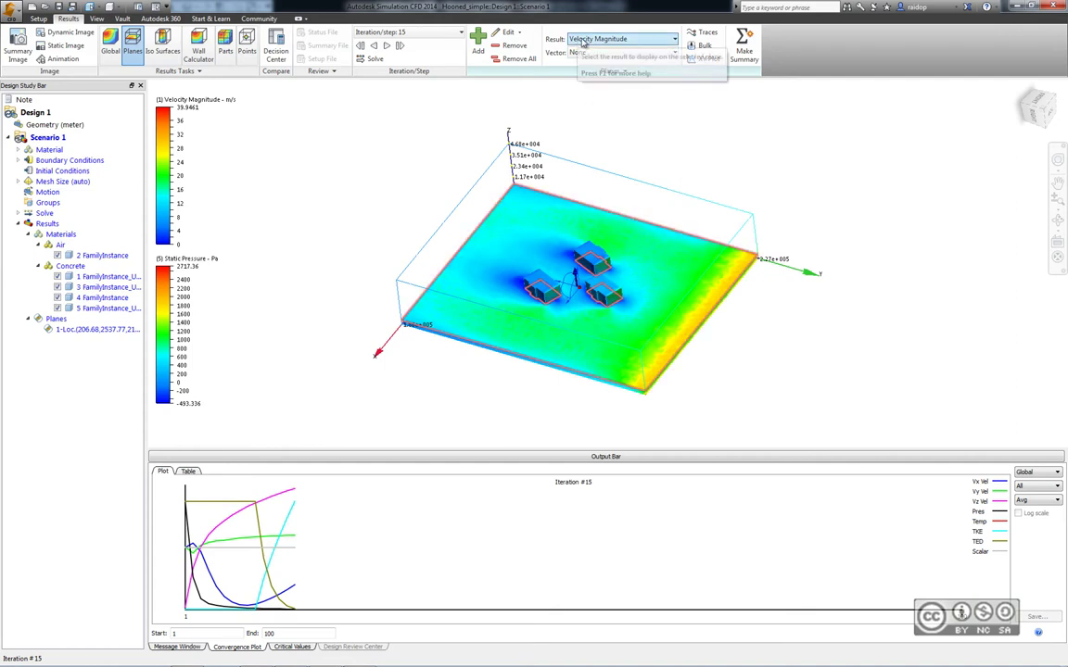
- Colour the cut plane by Static Pressure, then switch it back to Velocity Magnitude
click(620, 41)
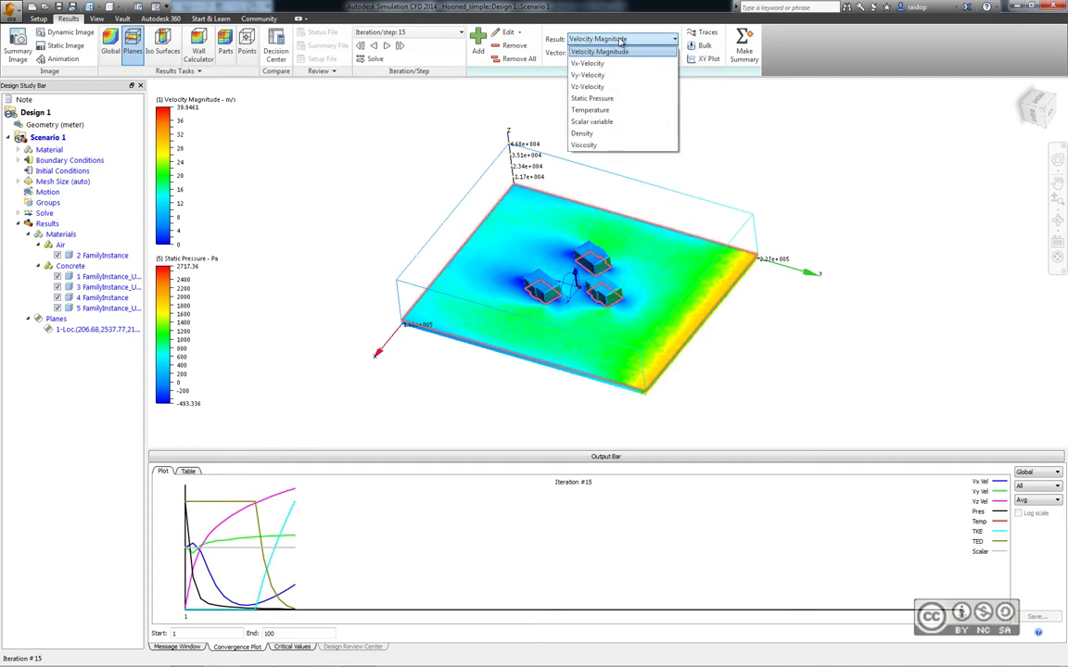
click(589, 99)
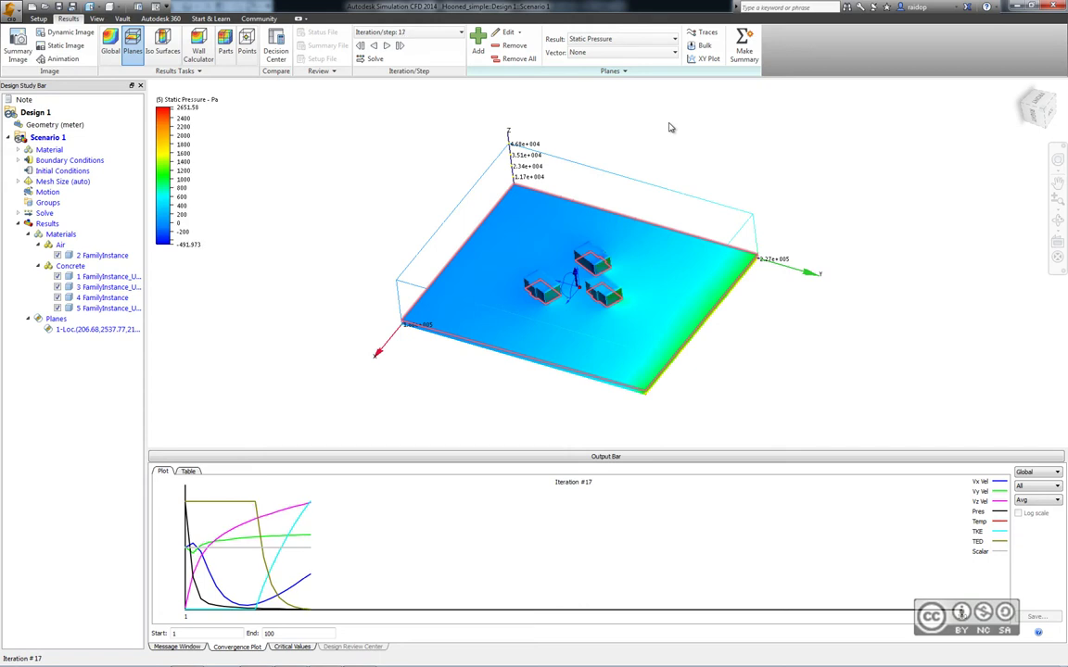
click(621, 39)
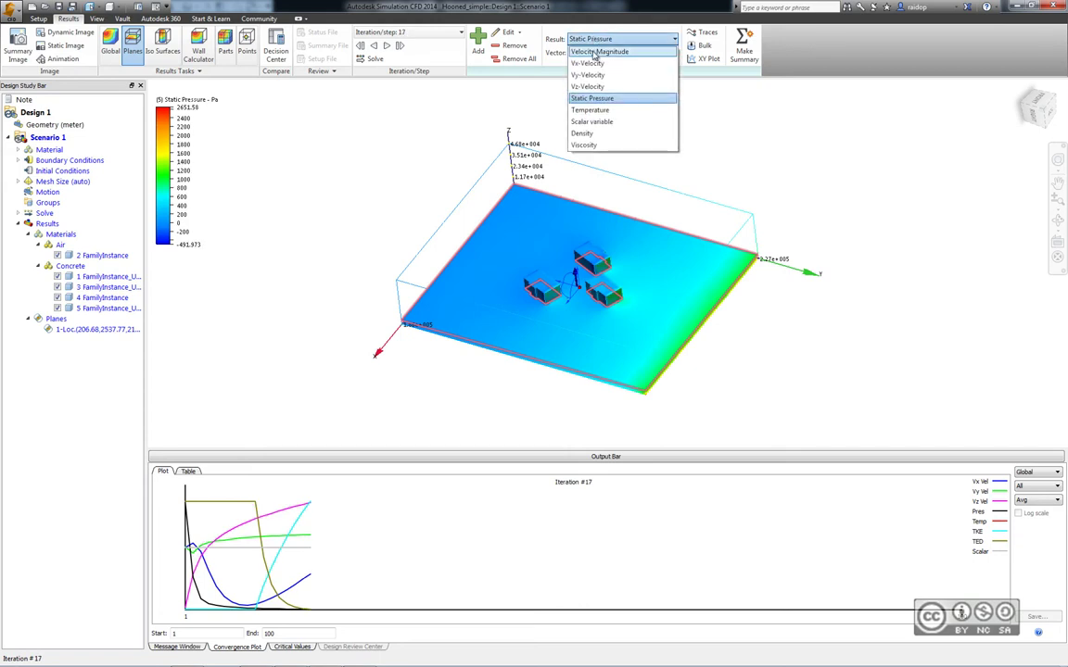
click(594, 49)
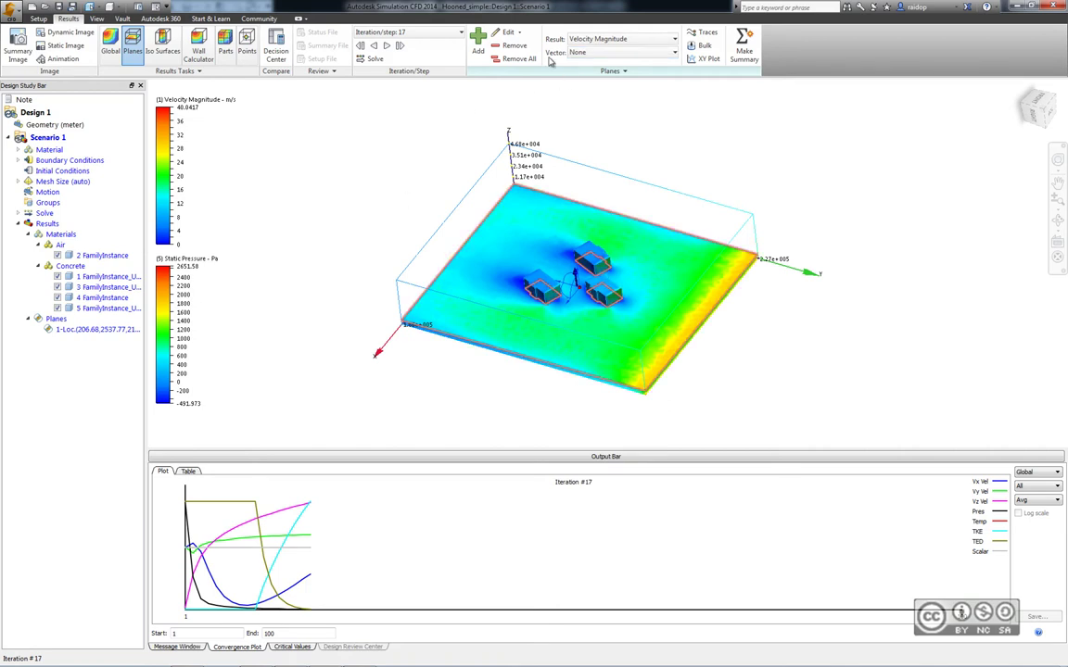
- Show velocity vectors on the results plane and zoom in while the solve reaches iteration 100
click(578, 53)
click(578, 53)
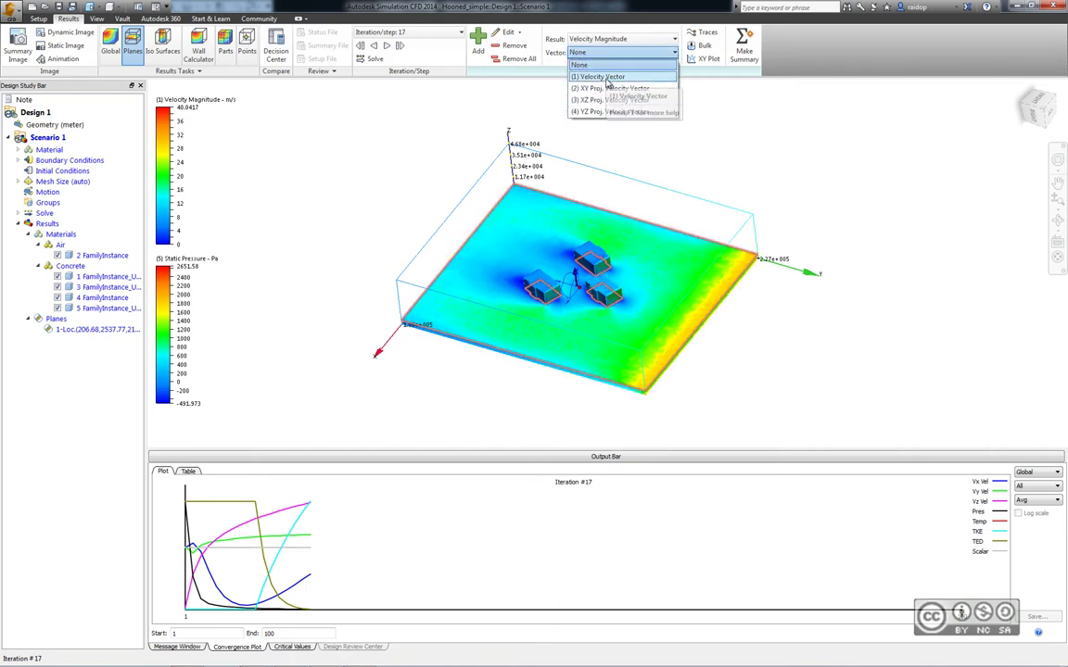
key(Return)
scroll(561, 262, up, 3)
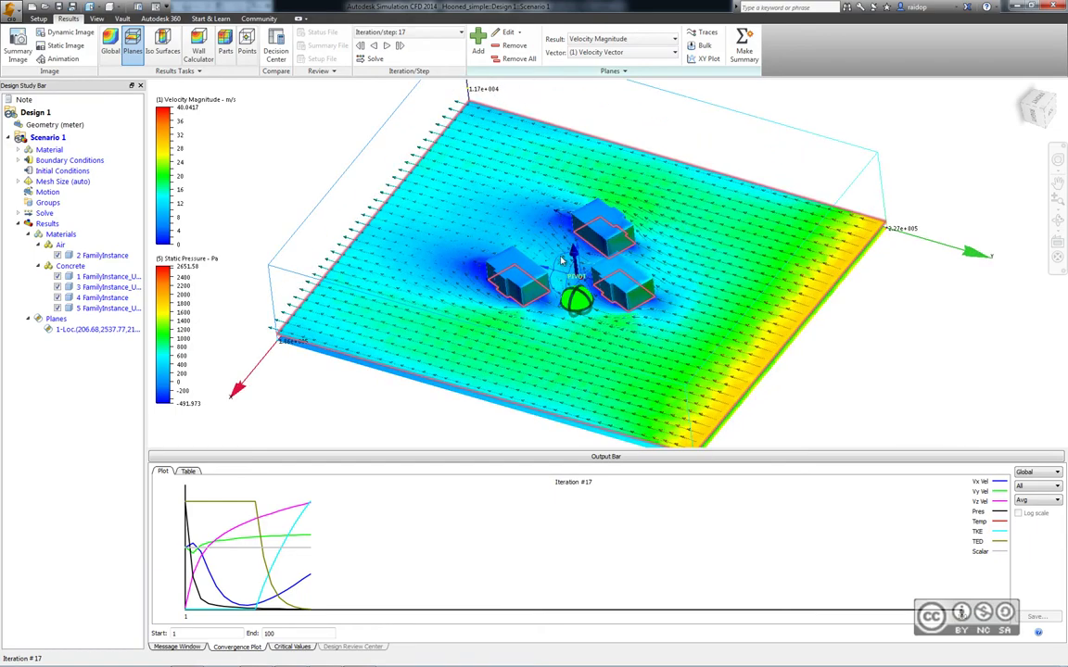
scroll(561, 263, up, 3)
scroll(556, 252, up, 2)
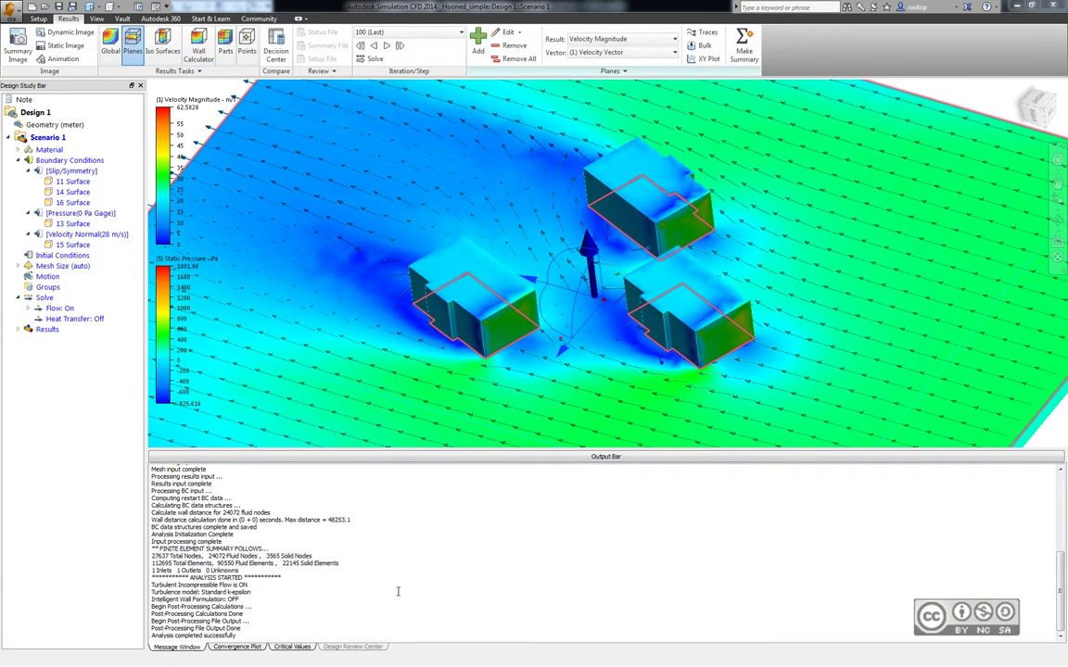
- Minimize the Simulation CFD window to bring back the Revit 3D site model
click(426, 419)
click(1017, 6)
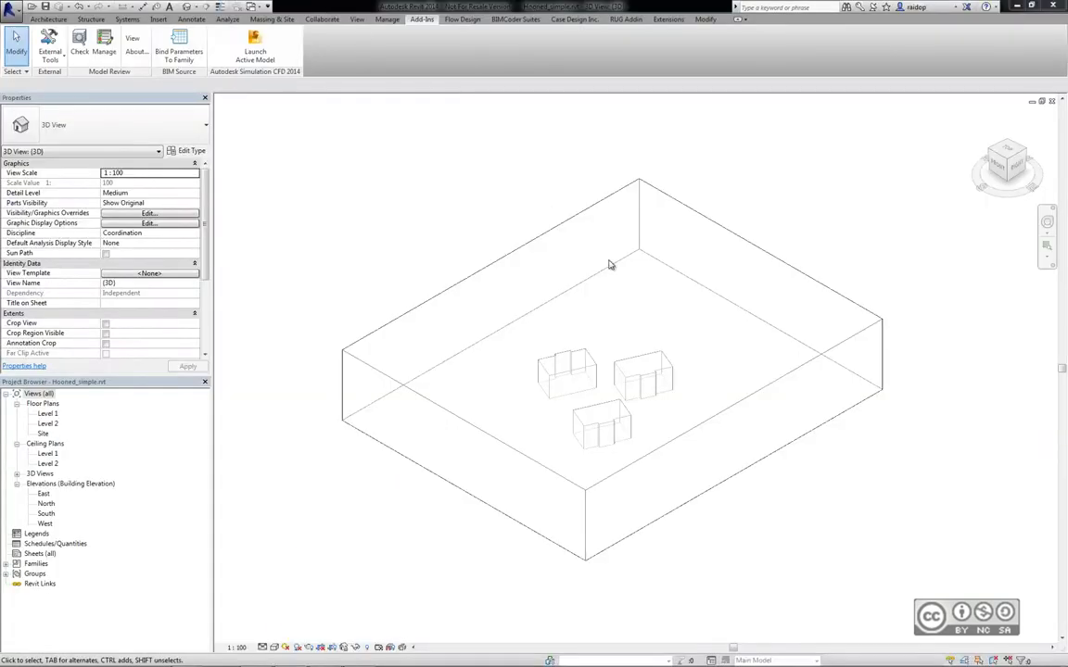
- View the site from the top and start a new in-place mass named Mass 6
click(1006, 150)
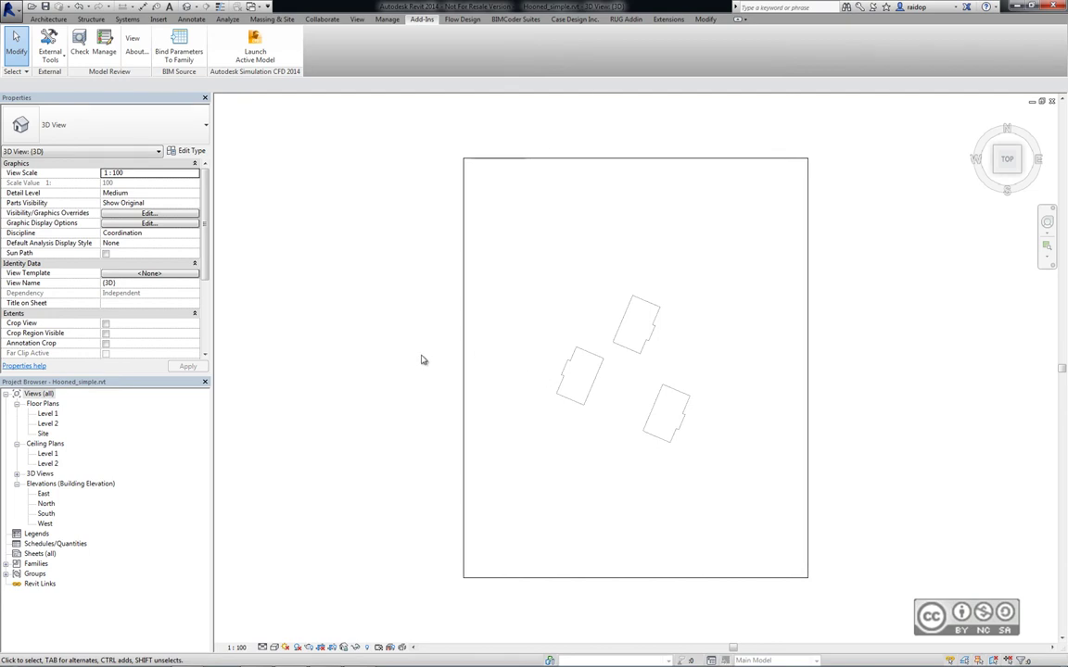
click(260, 20)
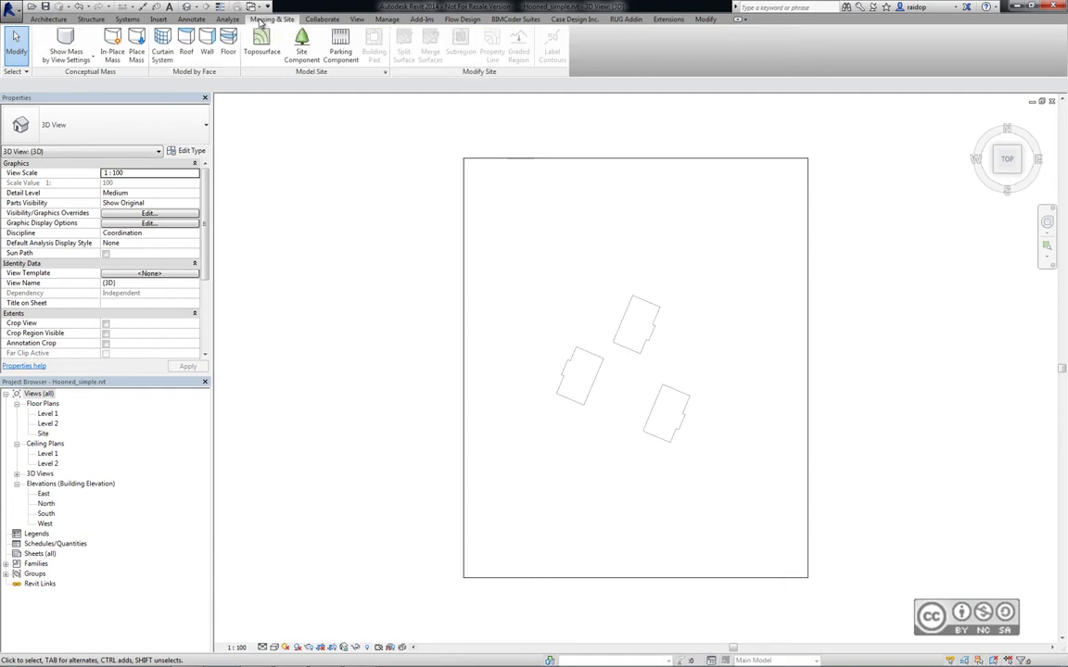
click(112, 46)
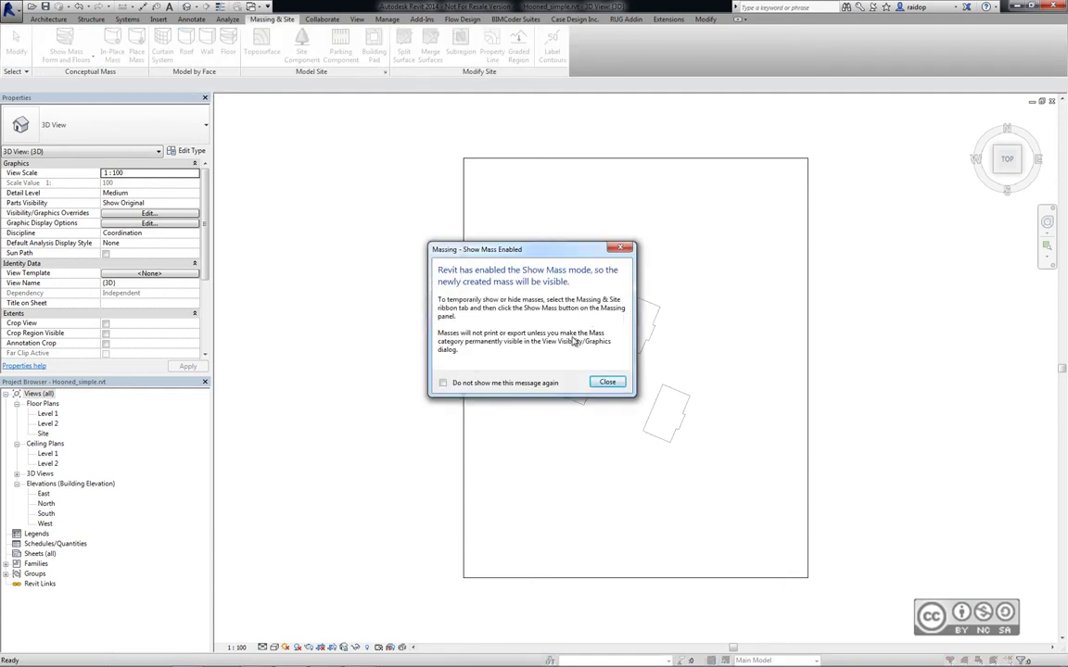
click(613, 384)
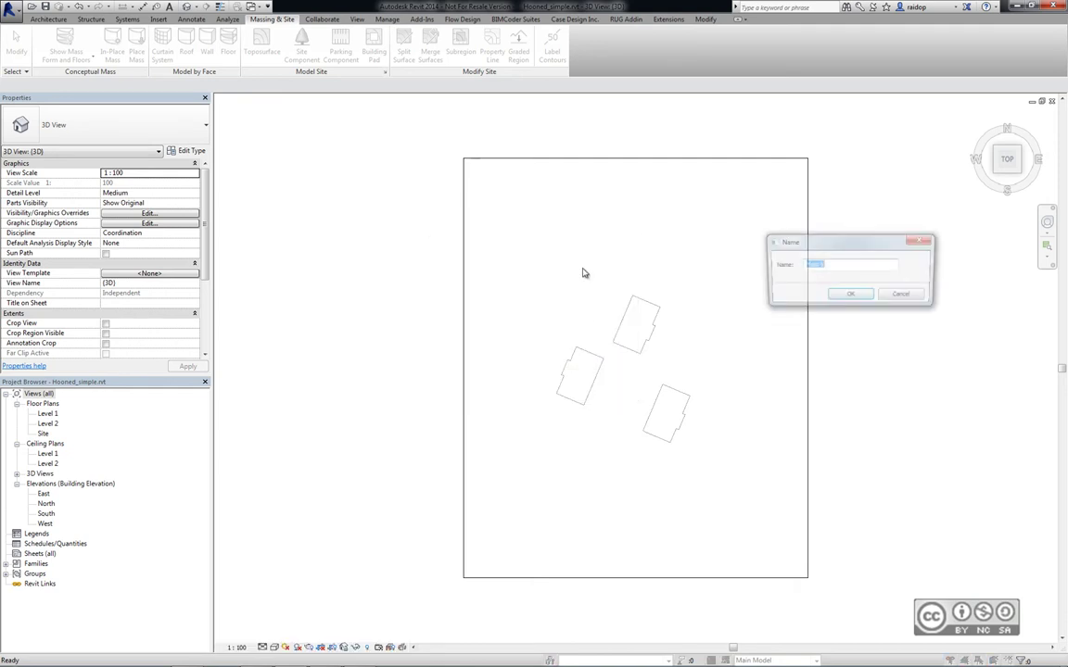
click(857, 298)
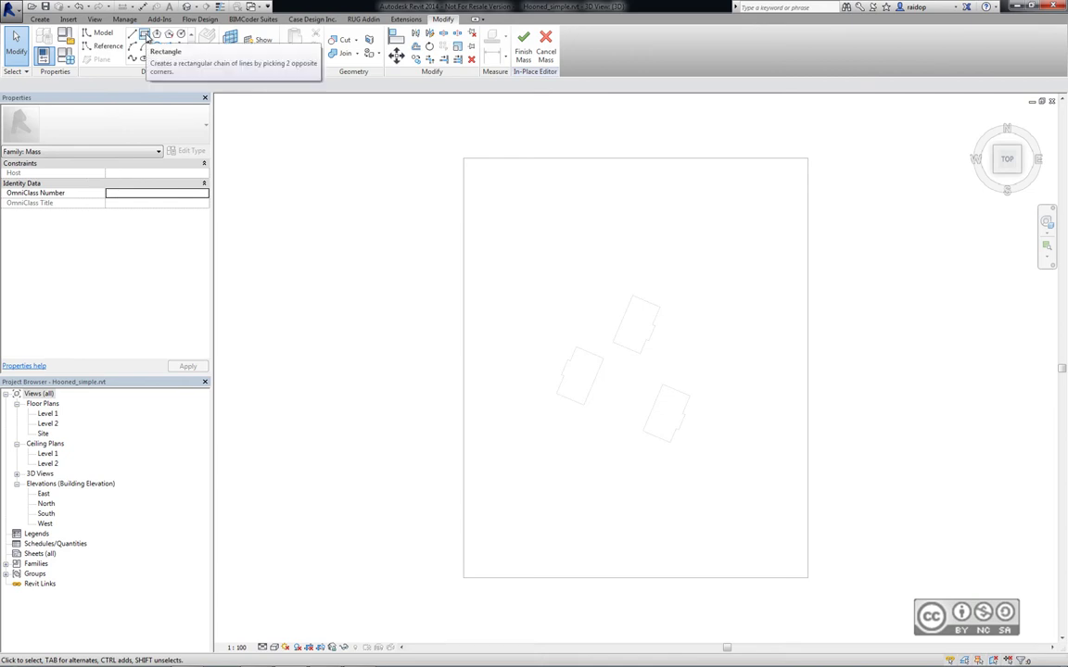
- Sketch a tall rectangle in the upper-left of the site and select its four lines
click(145, 35)
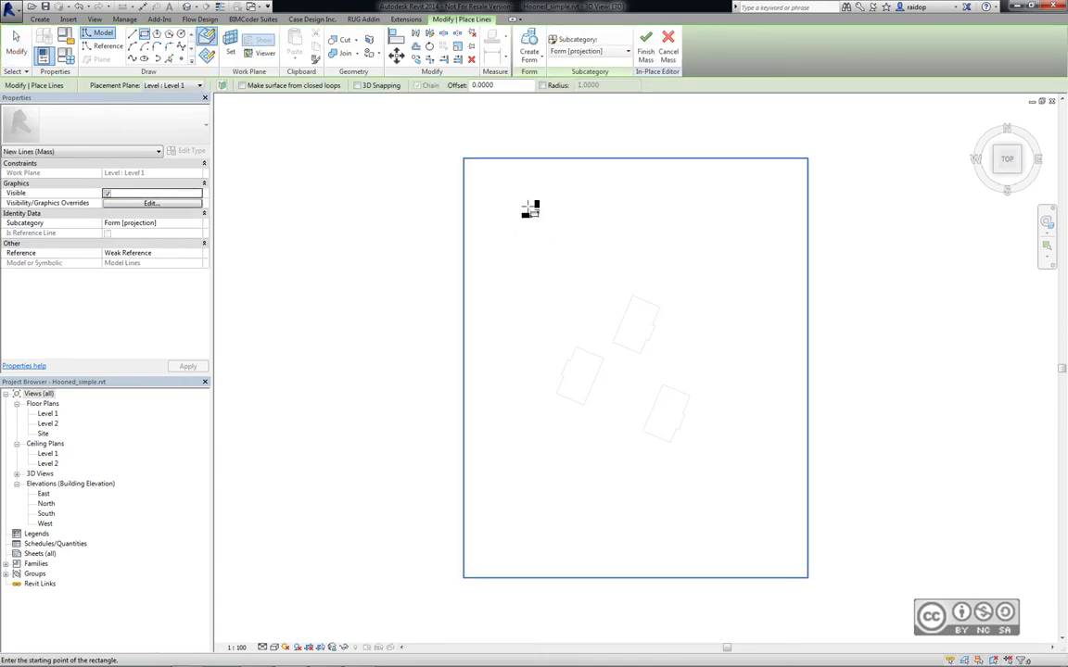
click(530, 211)
click(542, 279)
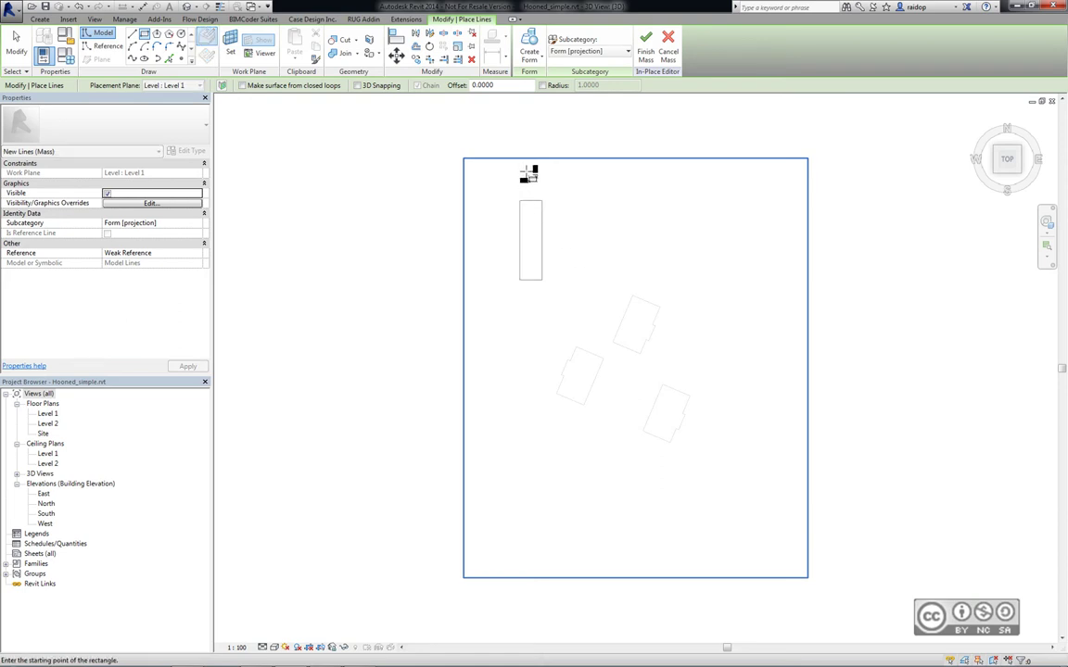
click(15, 44)
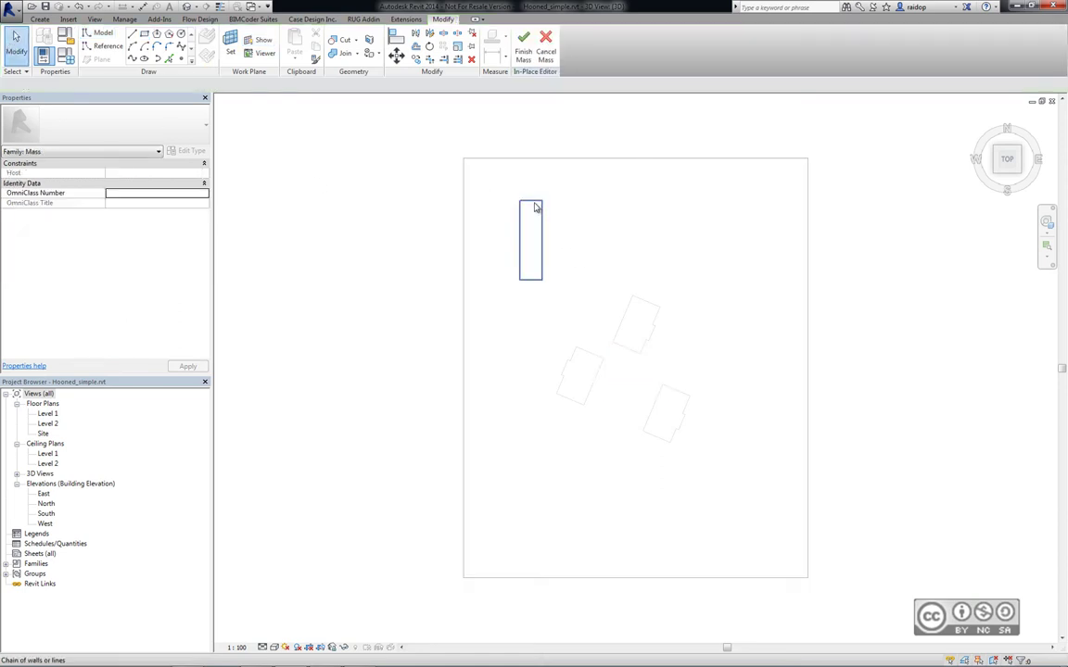
click(535, 206)
- Turn the rectangle into a solid form and finish the in-place mass
click(531, 59)
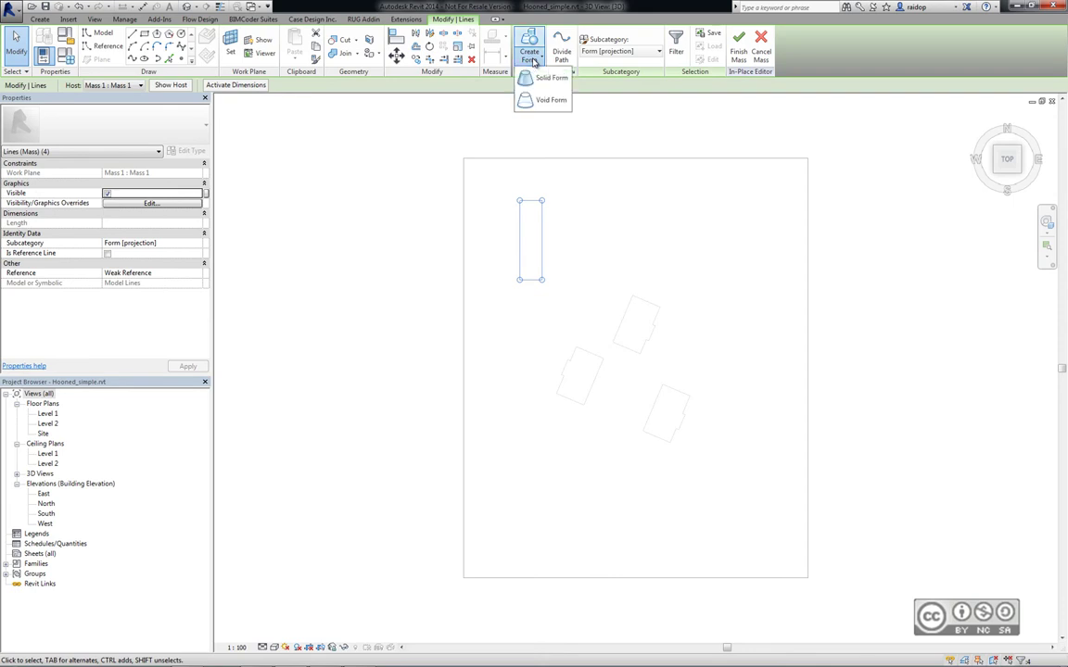
click(550, 78)
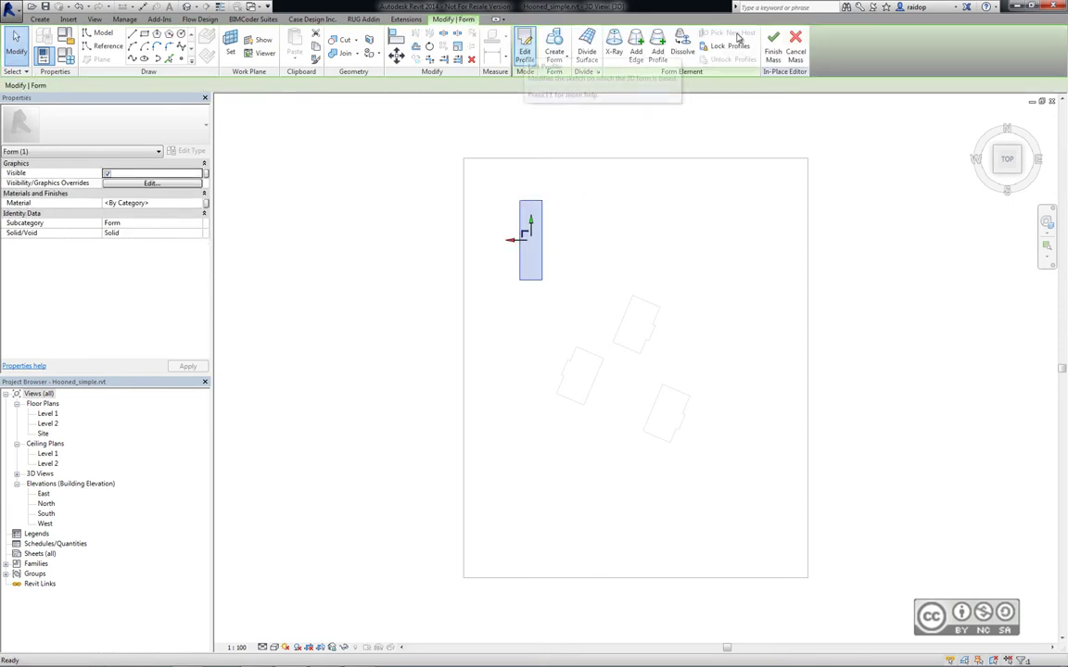
click(772, 39)
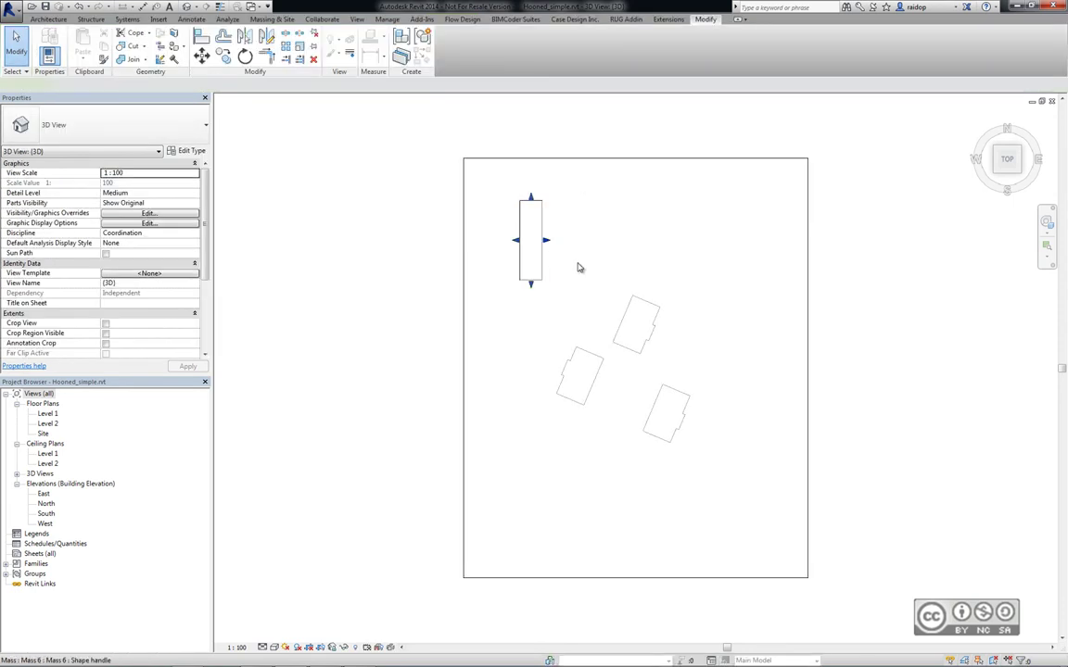
- Rotate the new mass about 24° clockwise
click(577, 268)
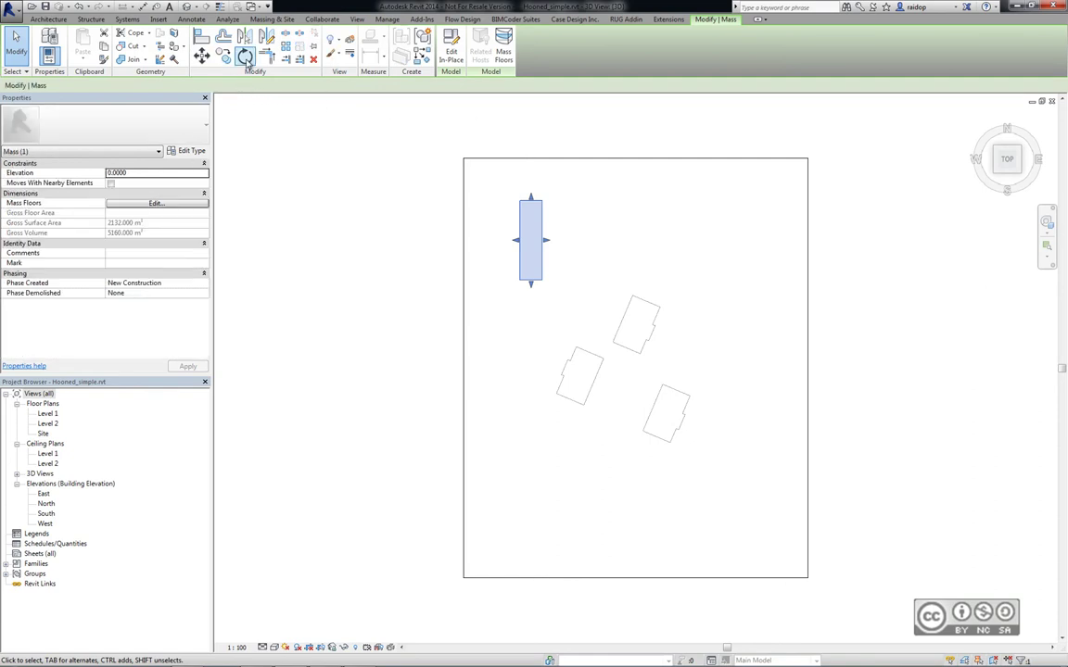
click(246, 58)
click(529, 332)
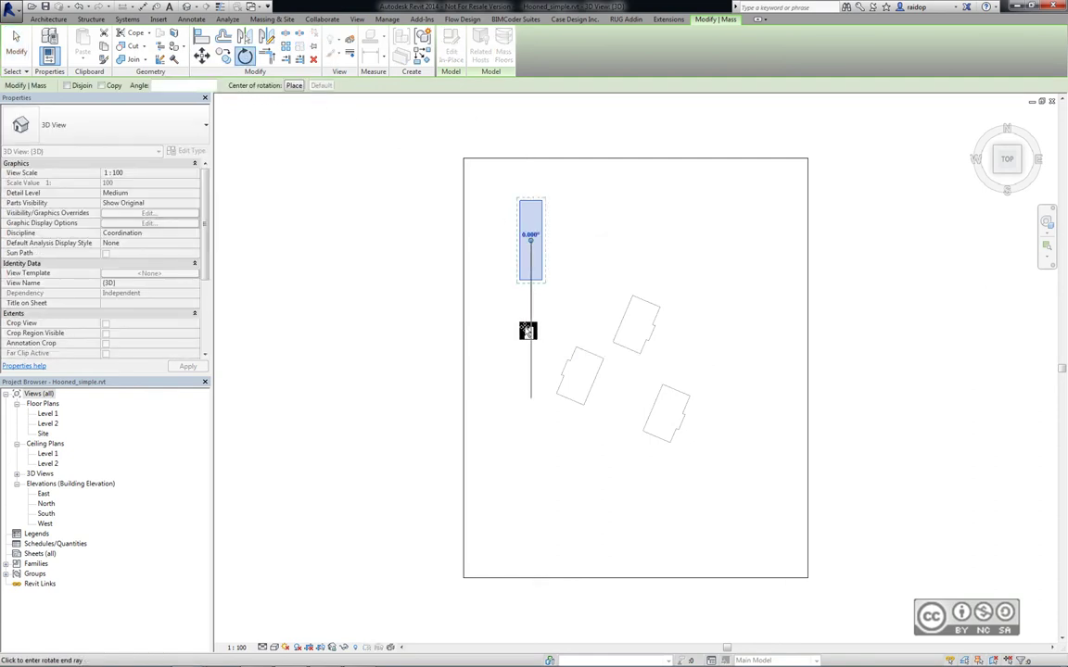
click(494, 320)
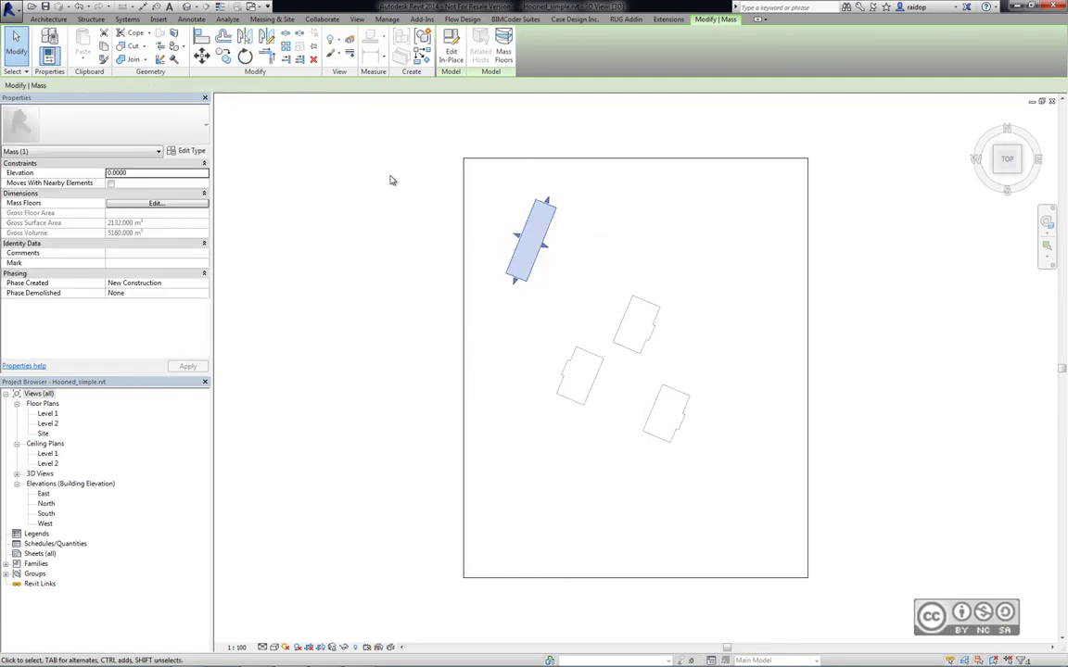
- Move the mass up and right so it sits above the three buildings, then deselect it
click(202, 58)
click(563, 260)
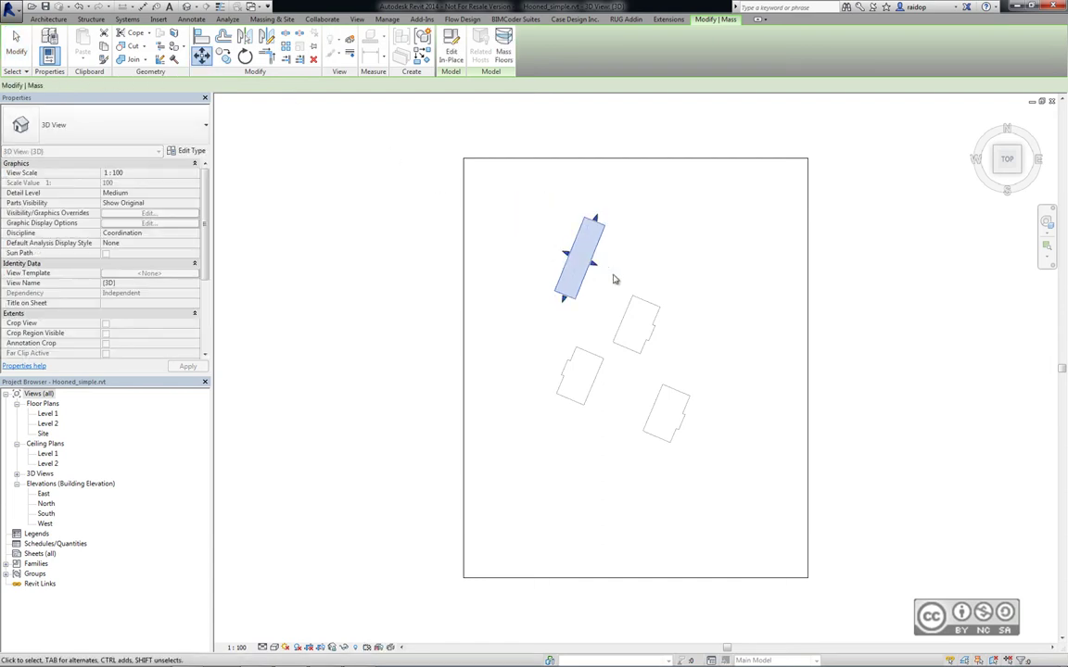
click(612, 279)
drag(576, 250, 560, 270)
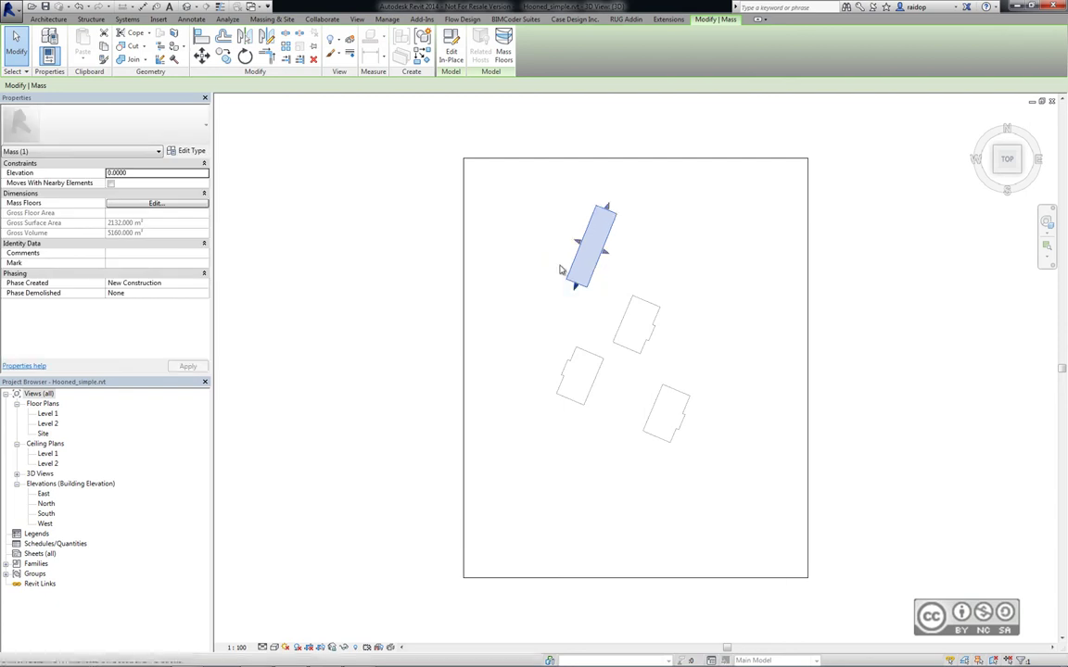
click(395, 232)
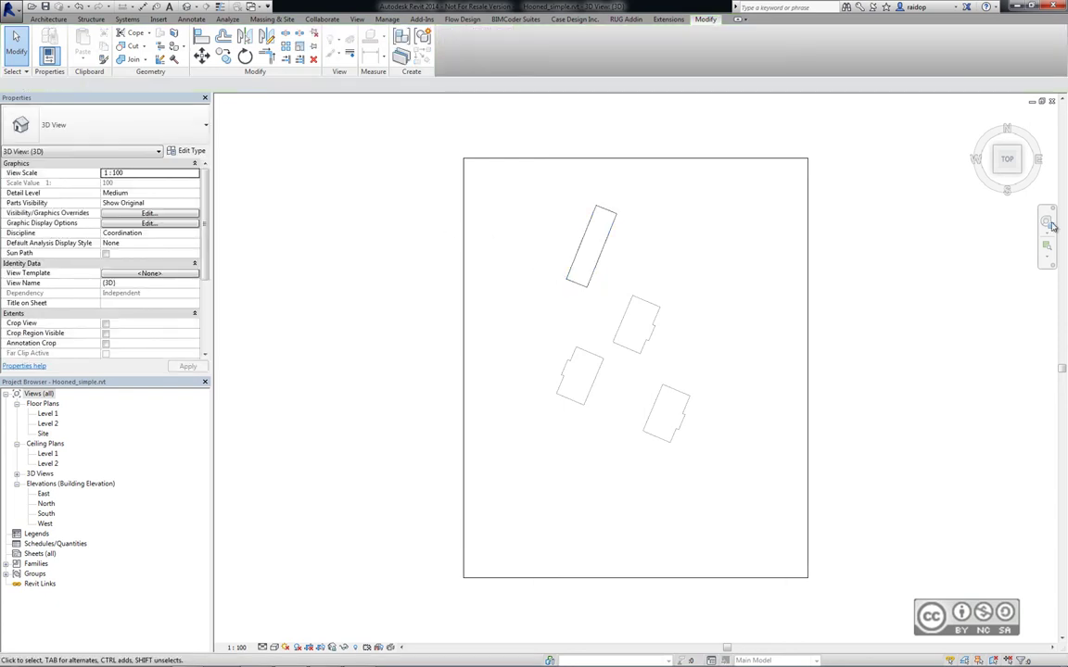
- In the East elevation, move the new mass (MV) down to Level 1
click(44, 493)
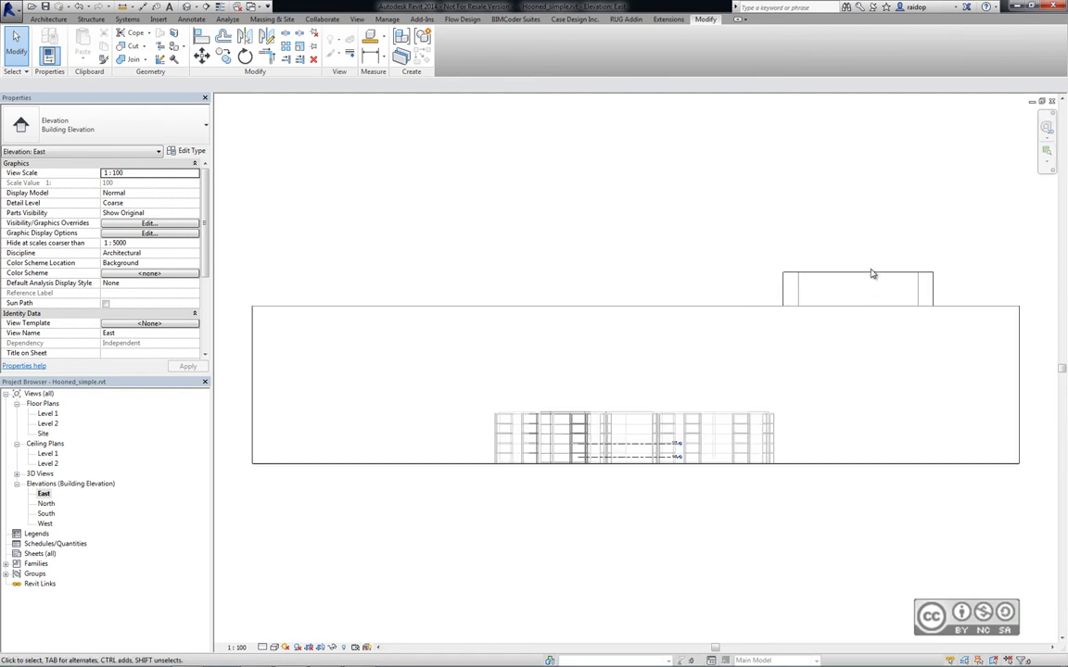
click(873, 288)
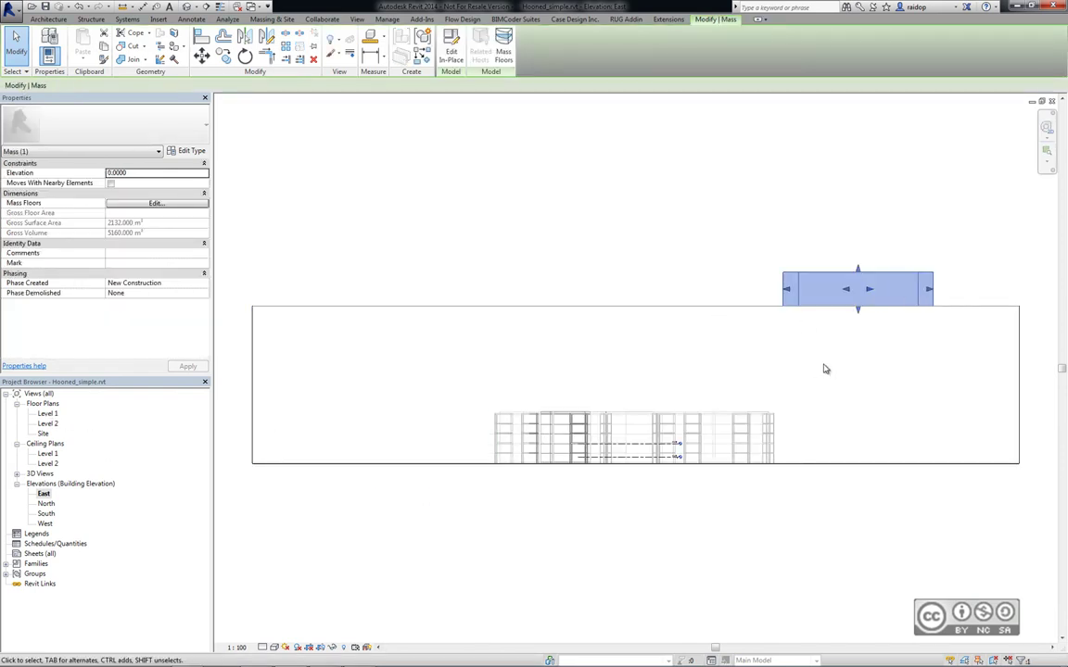
key(m)
key(v)
click(863, 277)
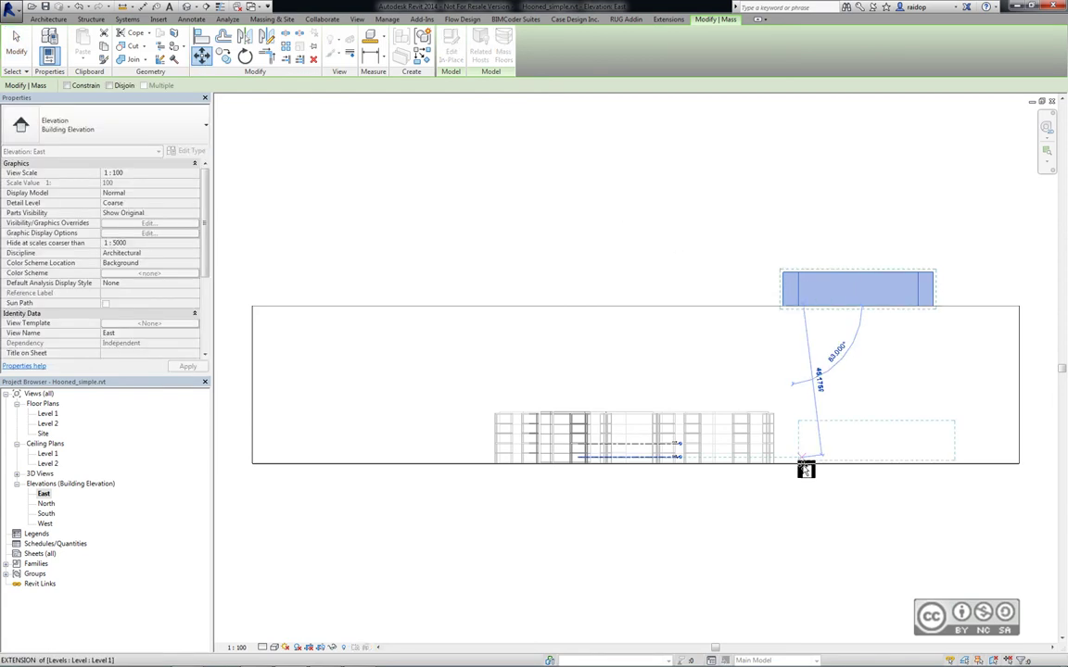
scroll(805, 469, up, 5)
scroll(719, 454, up, 3)
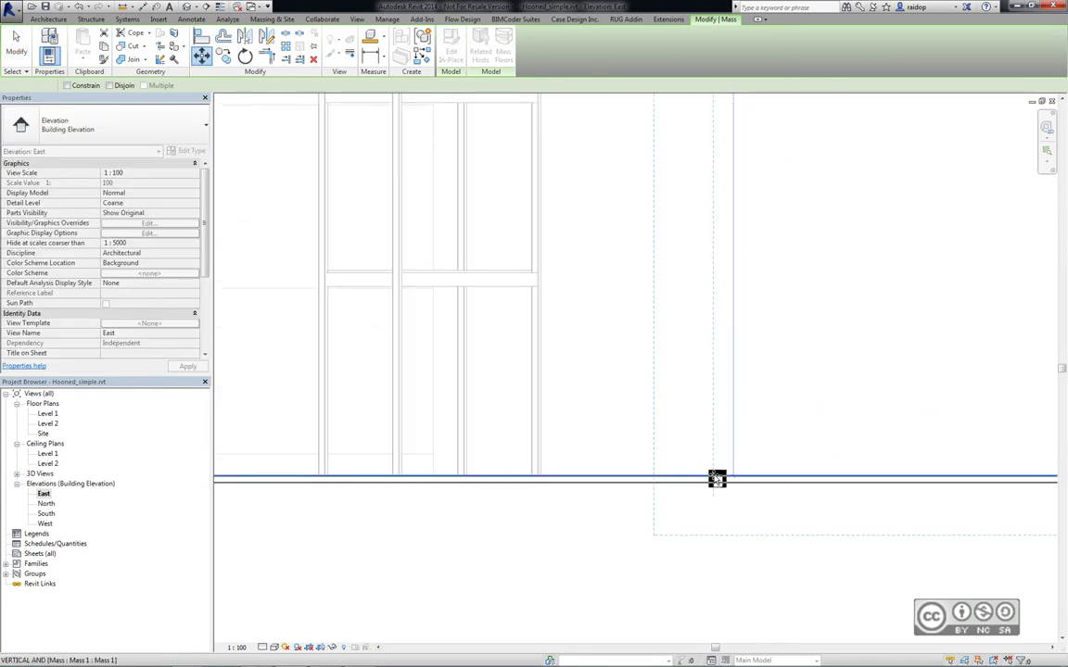
click(714, 477)
scroll(746, 398, down, 3)
scroll(677, 447, down, 3)
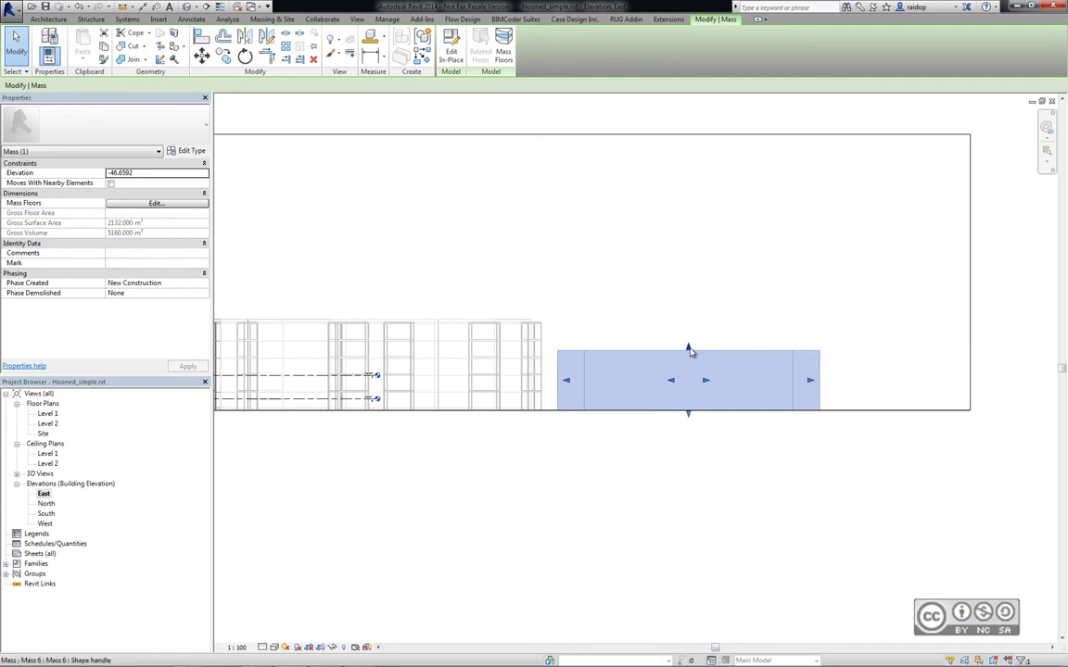
- Drag the mass's top handle up to make it taller, then view the site in 3D
drag(688, 351, 688, 322)
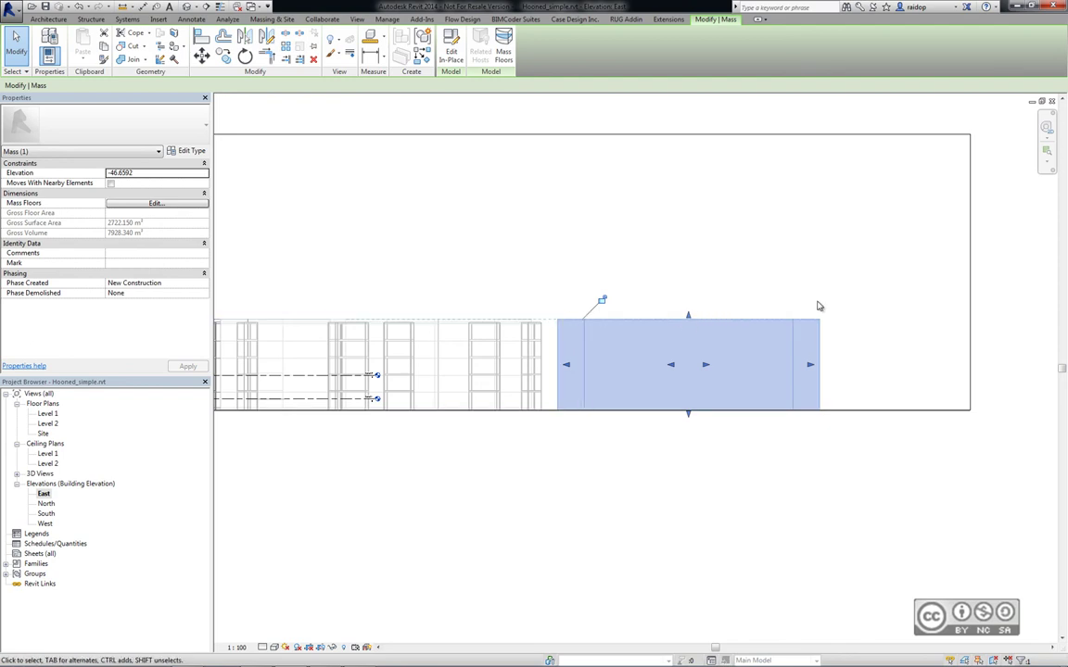
click(753, 279)
click(186, 7)
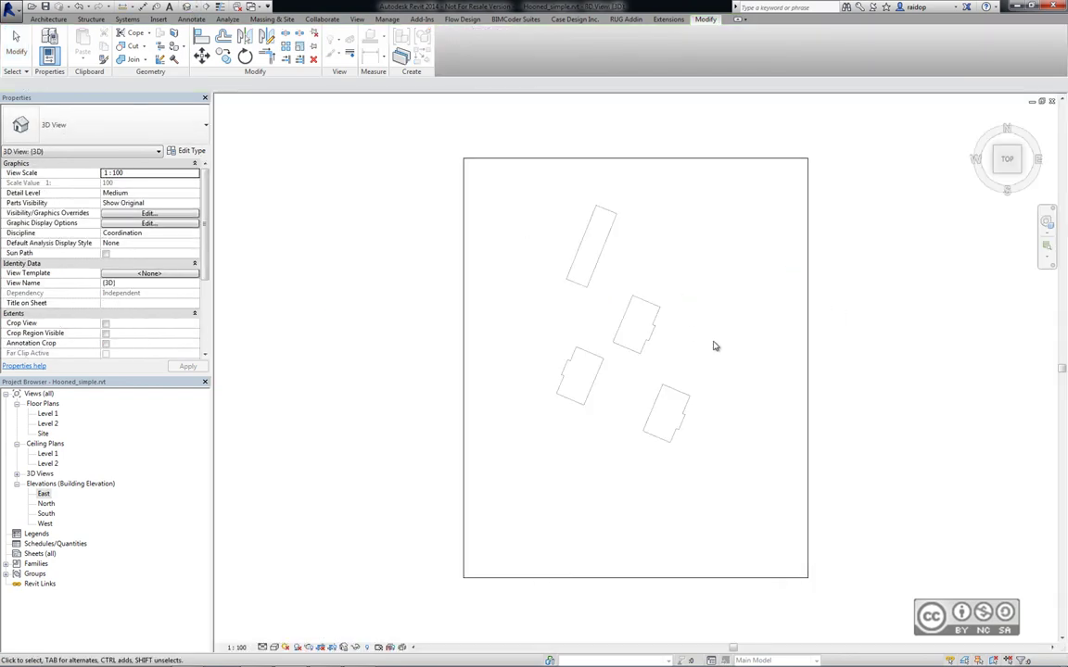
shift+middle_drag(698, 352, 527, 172)
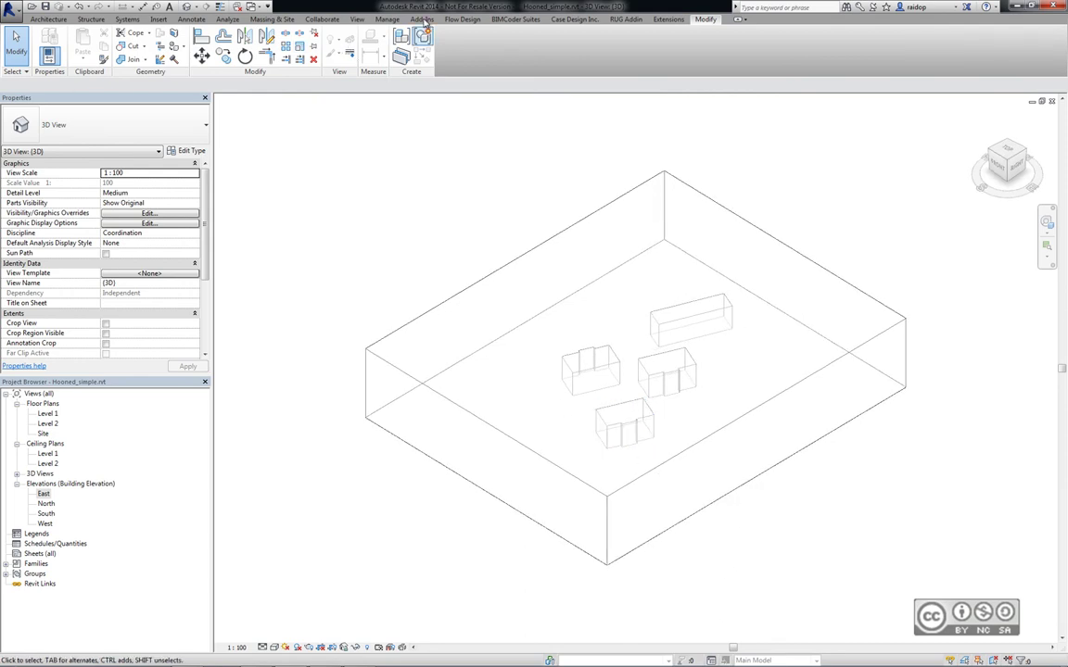
click(422, 19)
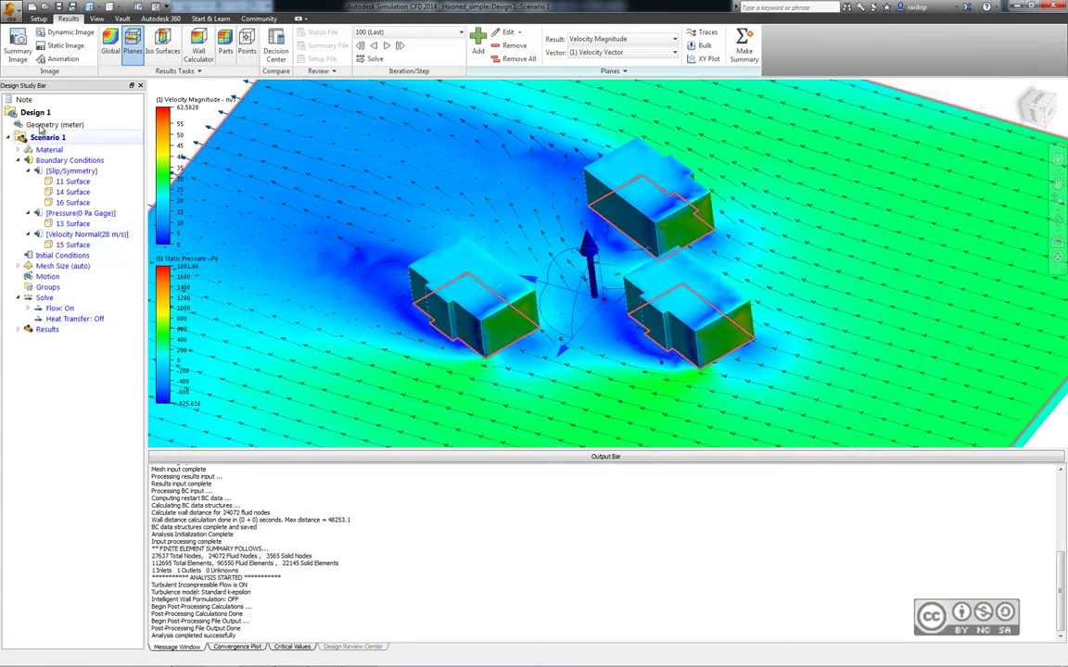
mouse_move(35, 112)
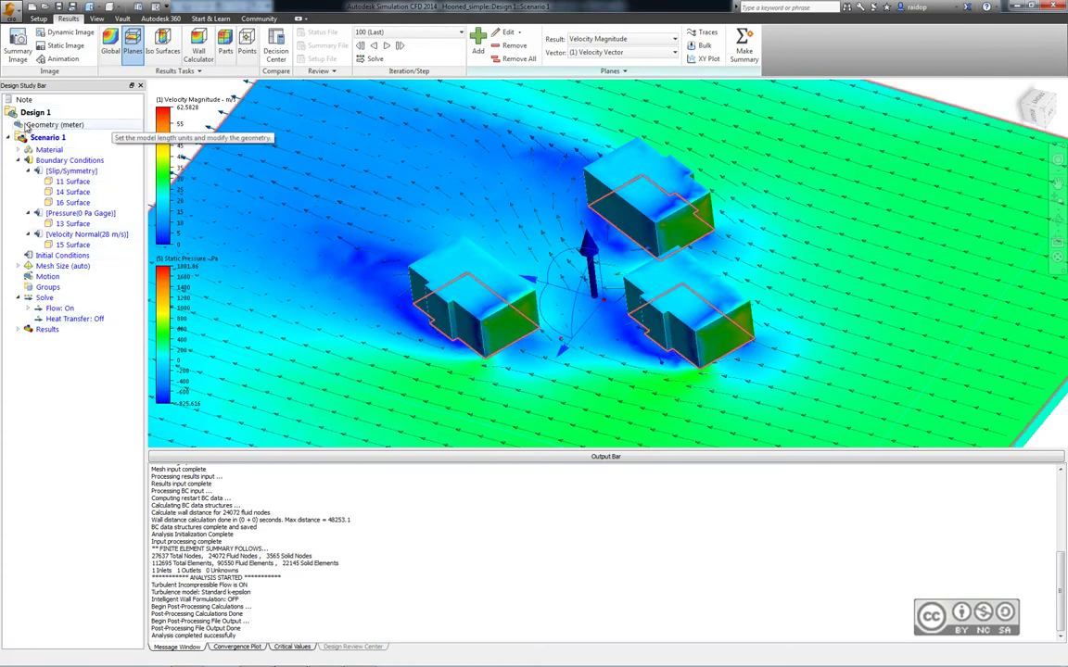
- Clone Design 1 into a new design named Design 2, then switch back to Revit
right_click(31, 117)
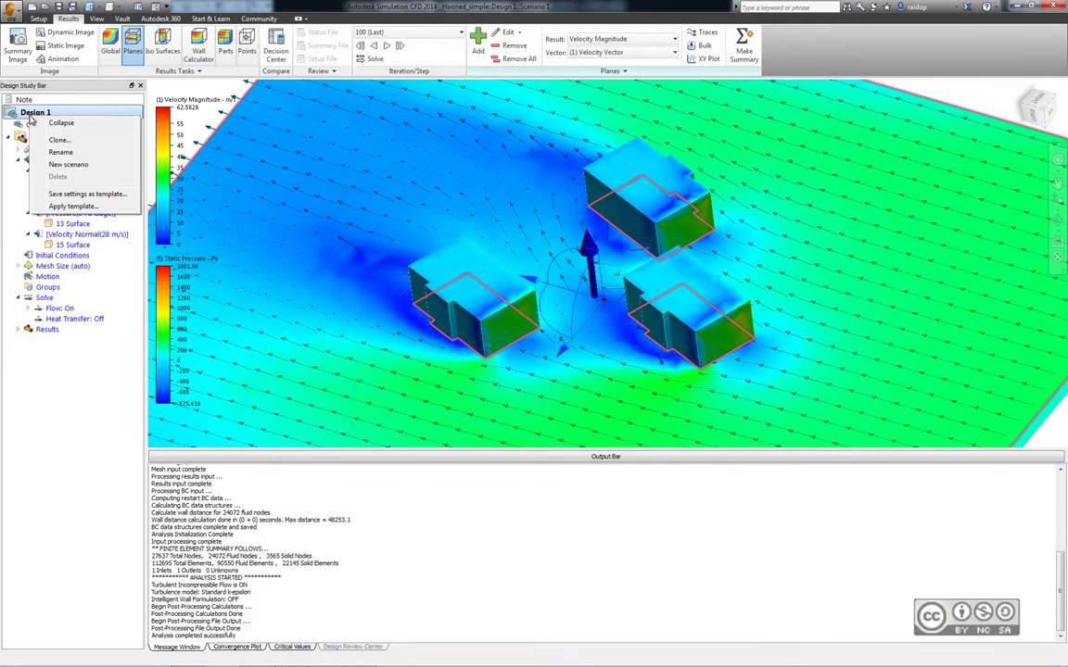
click(77, 143)
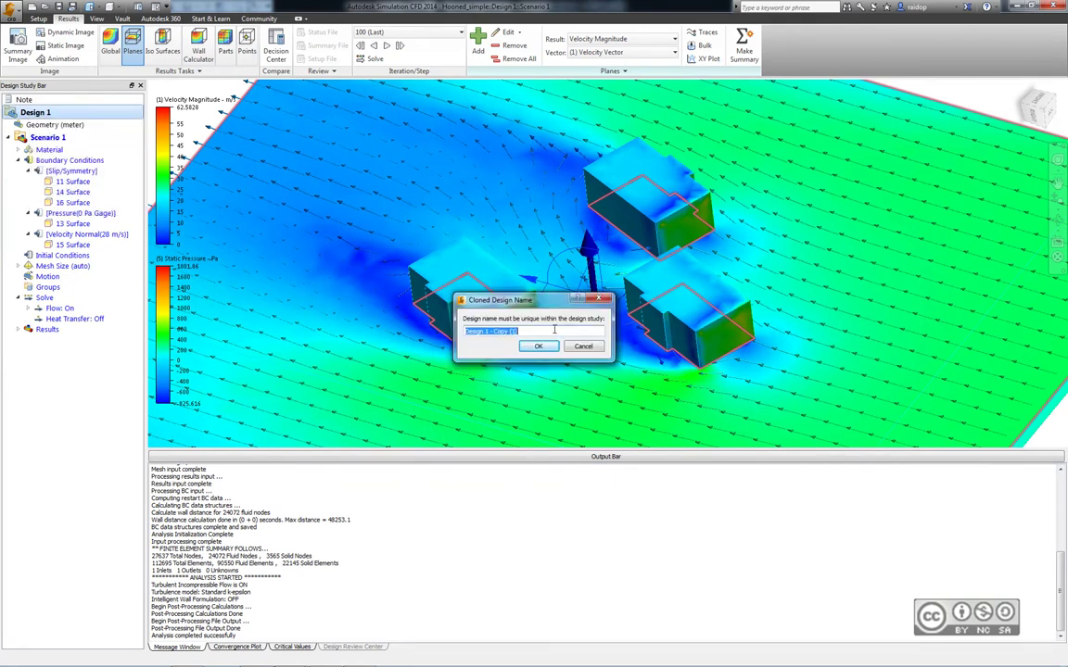
text(Design 2)
key(Return)
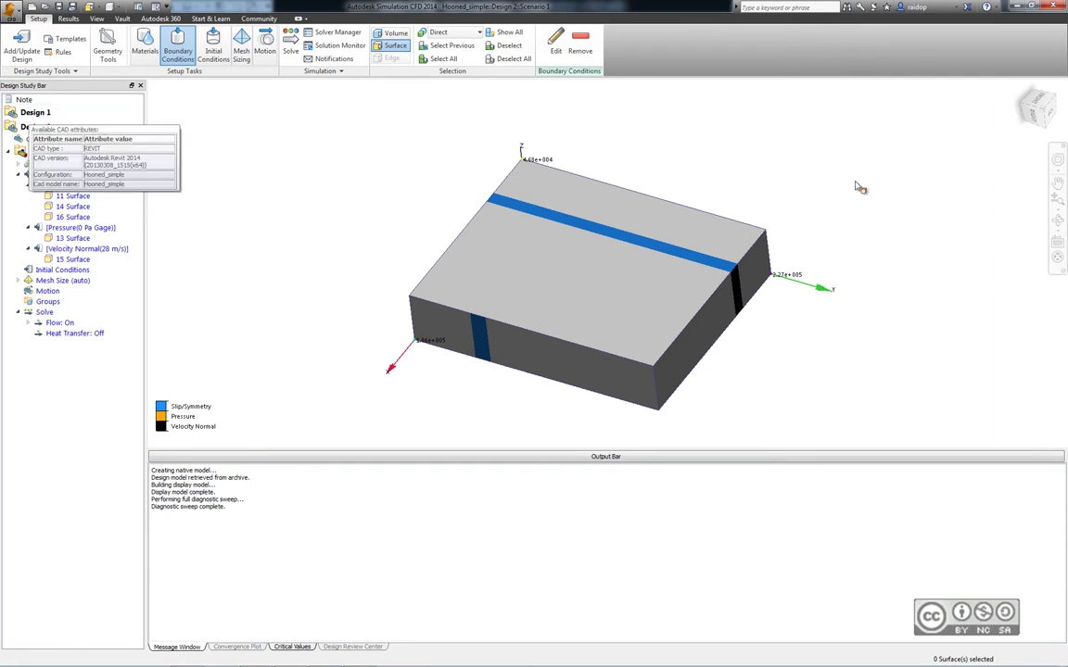
click(1014, 6)
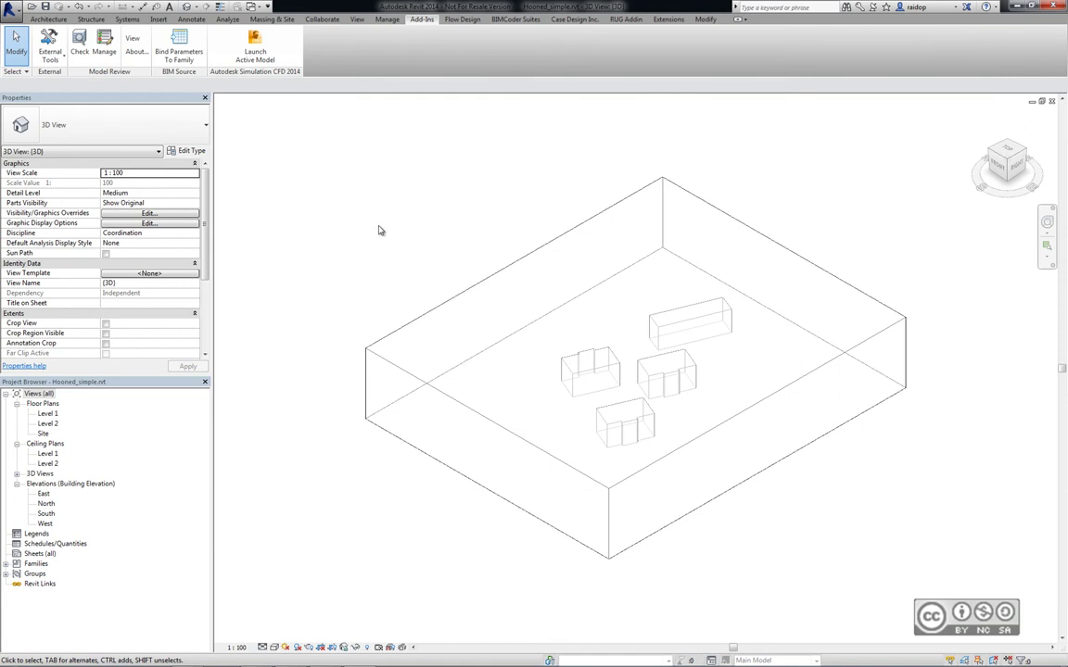
- Launch the active model into the Hooned_simple study as an update of Design 2
click(255, 54)
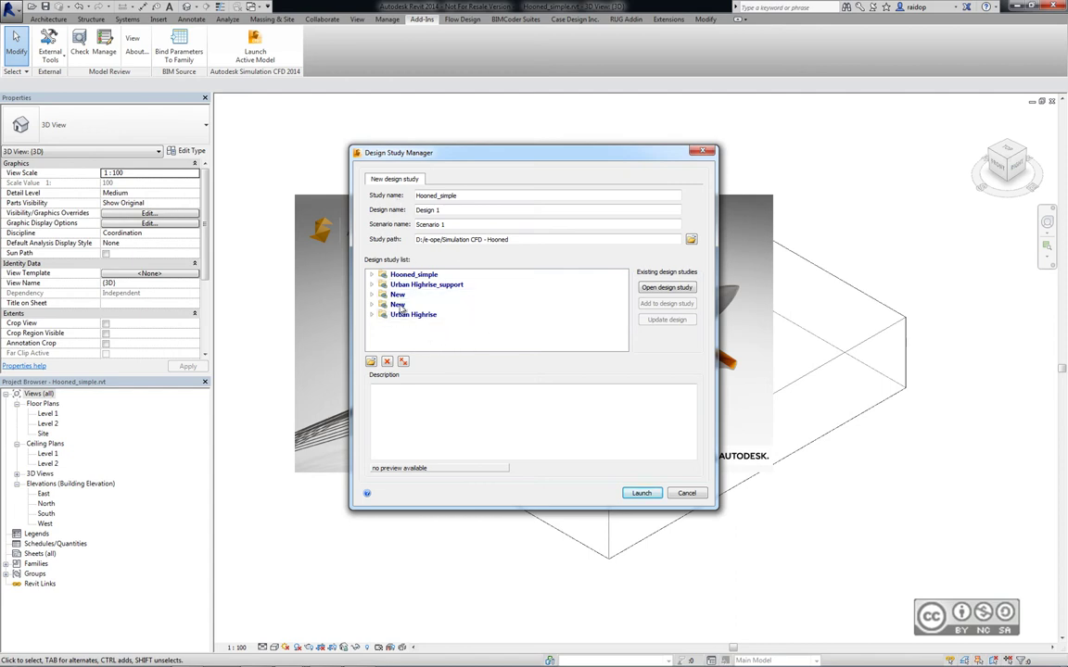
click(372, 275)
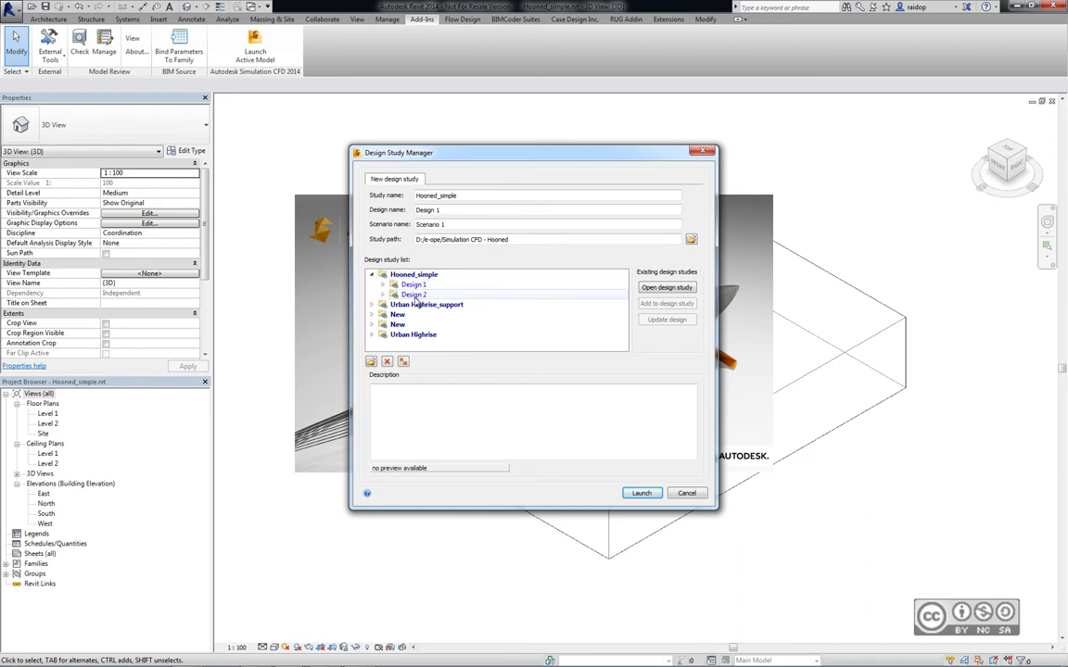
click(414, 295)
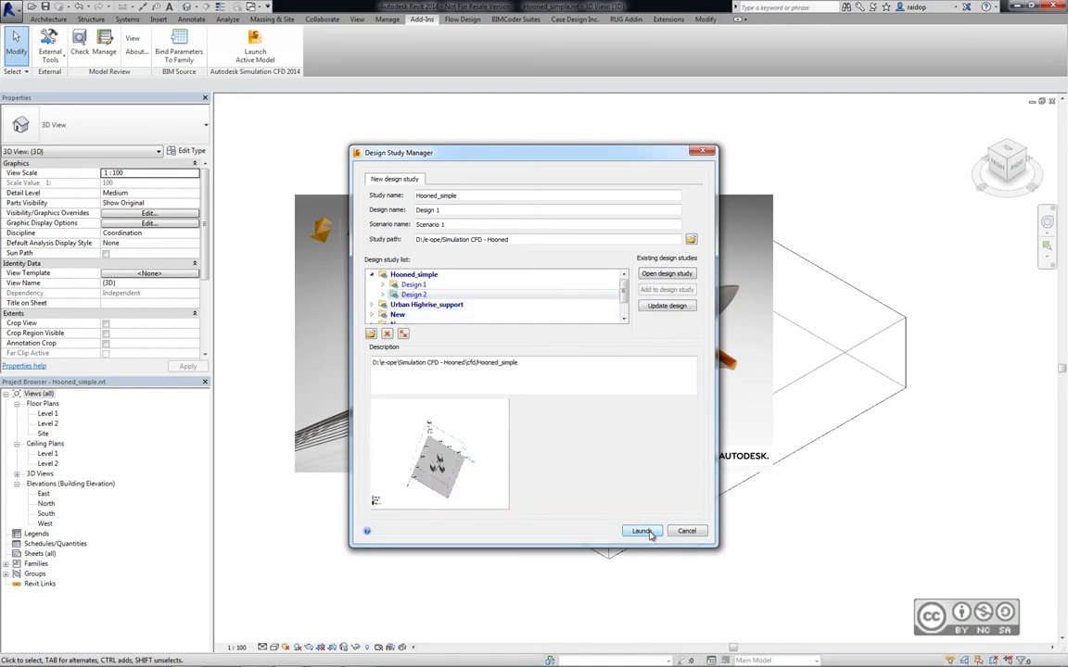
click(642, 531)
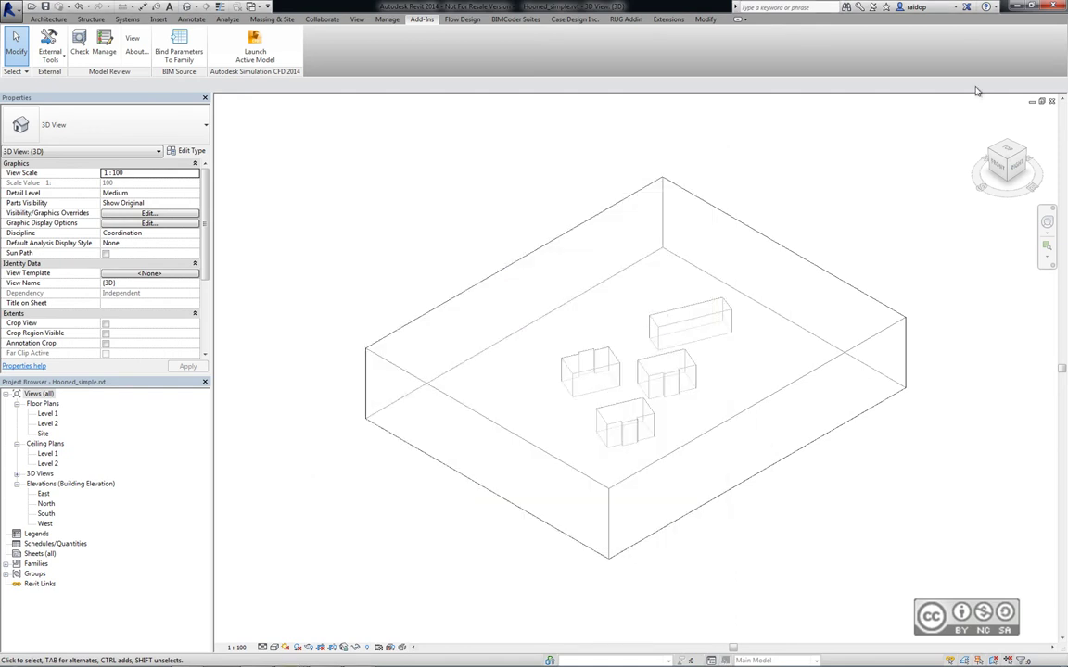
- Minimize Revit, restore Simulation CFD, and hide the outer air volume to reveal the buildings
click(1015, 7)
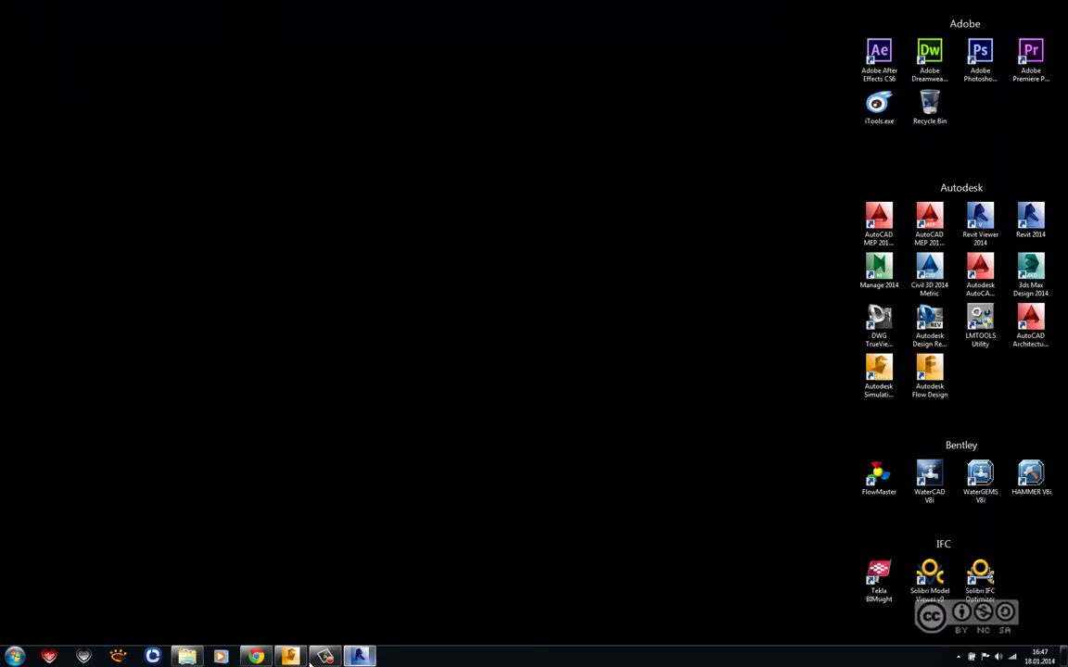
click(291, 658)
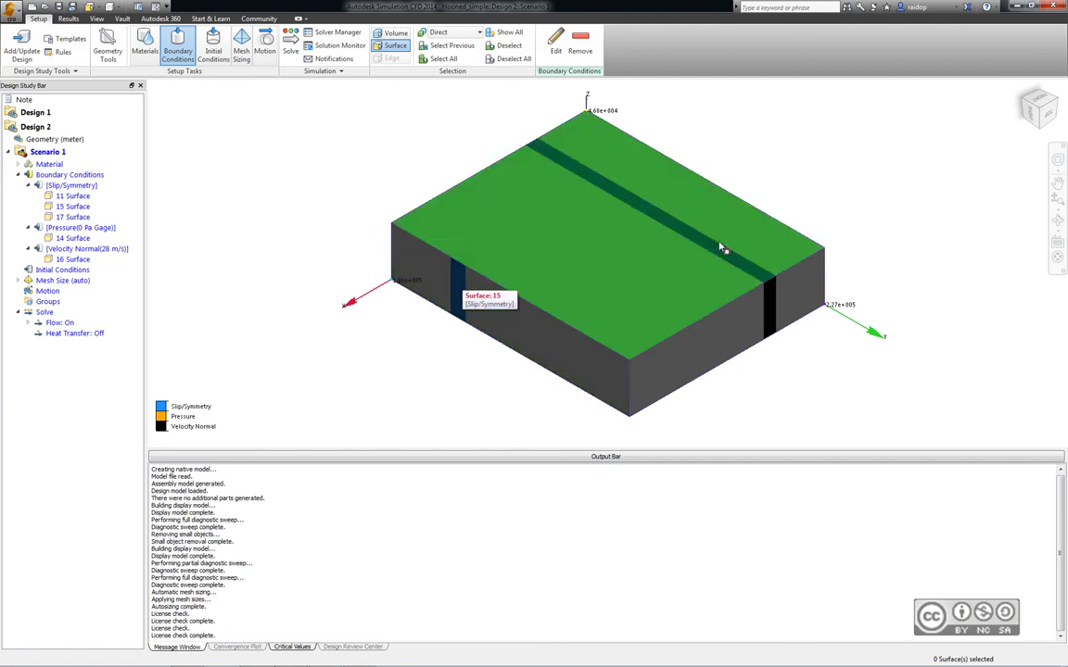
click(393, 33)
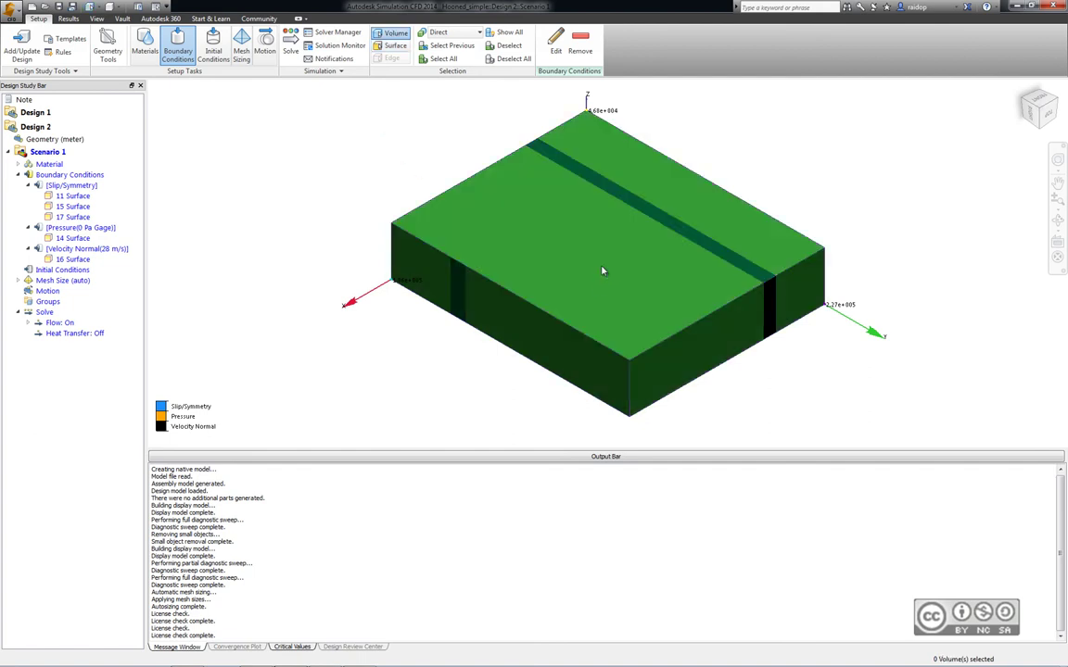
right_click(602, 270)
click(627, 367)
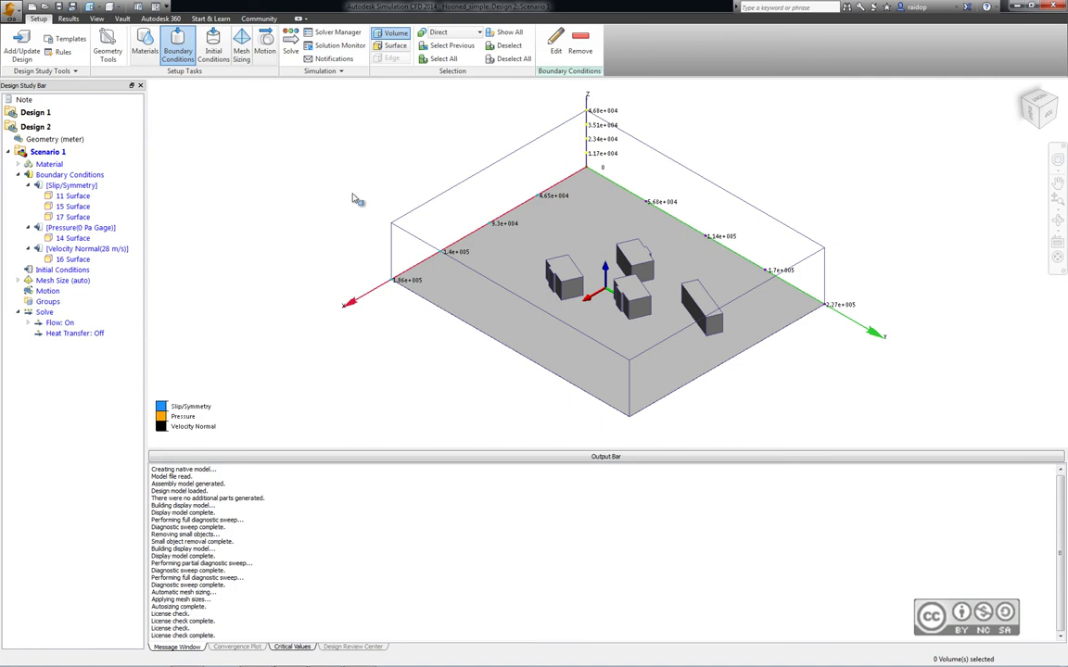
- Expand the Material list to find the unassigned building part
click(20, 175)
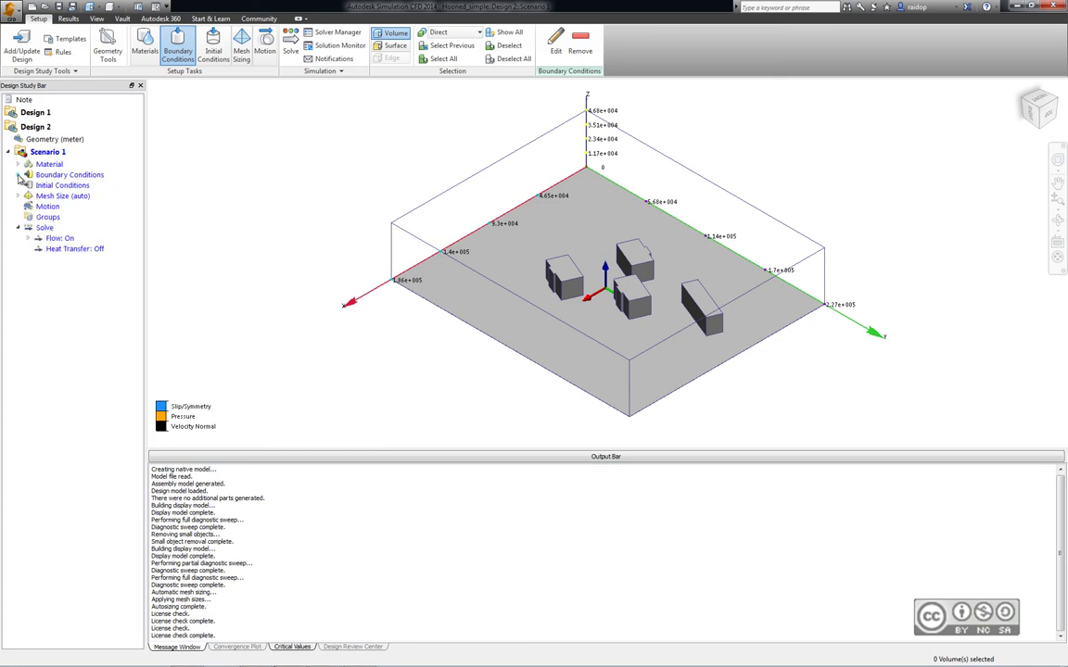
click(18, 165)
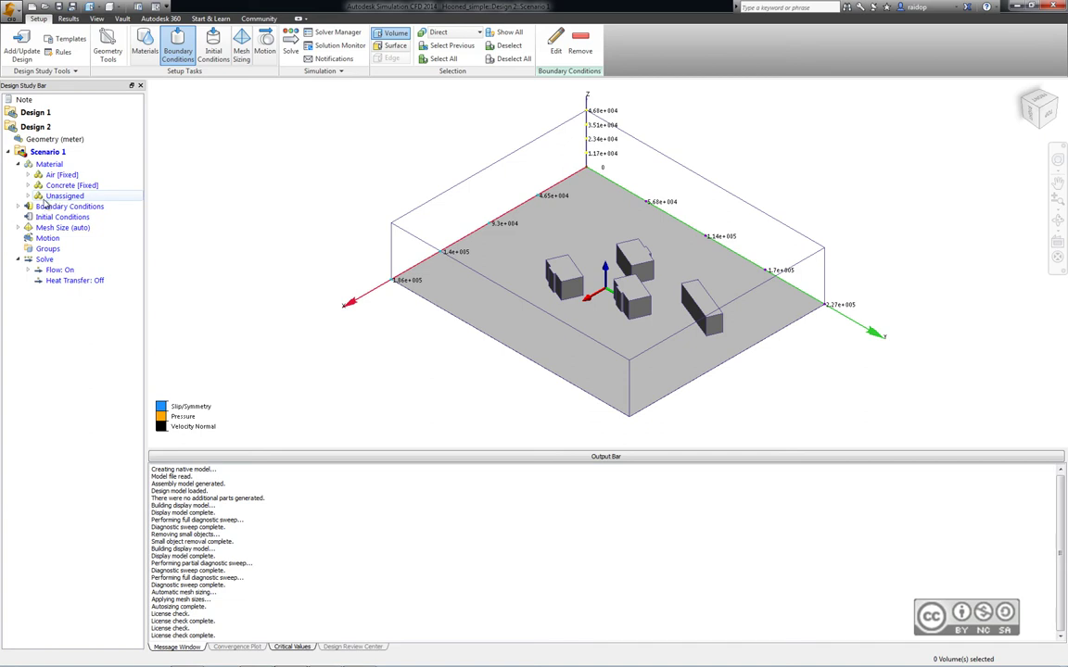
click(28, 197)
click(70, 207)
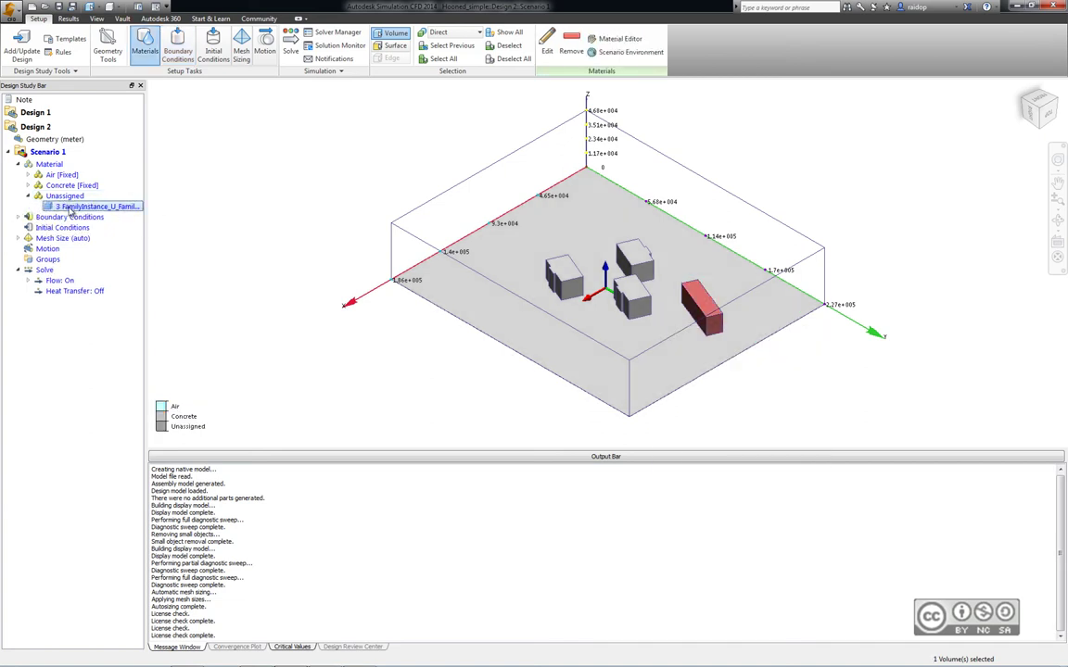
right_click(70, 211)
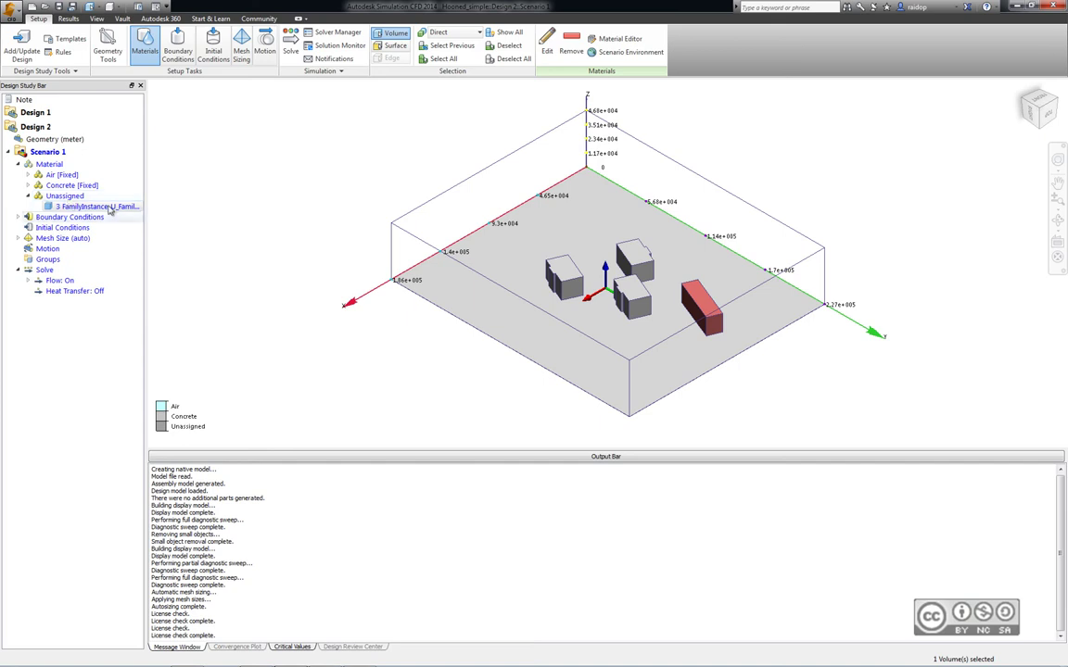
- Assign the Unassigned group a Solid type with Concrete material, then review the Concrete group
right_click(79, 199)
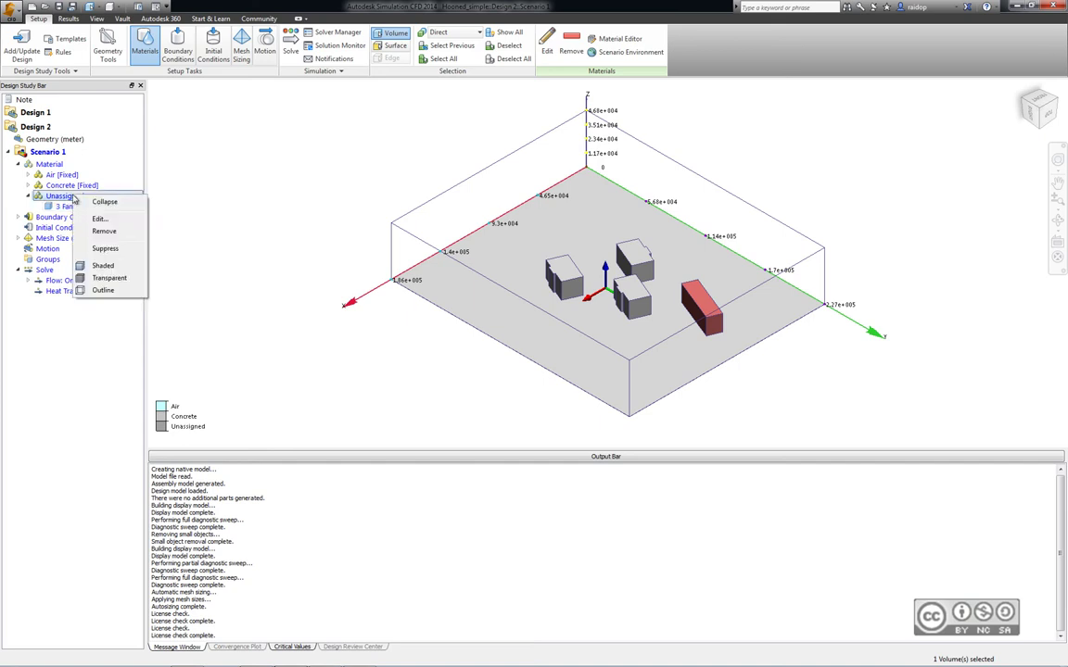
click(92, 220)
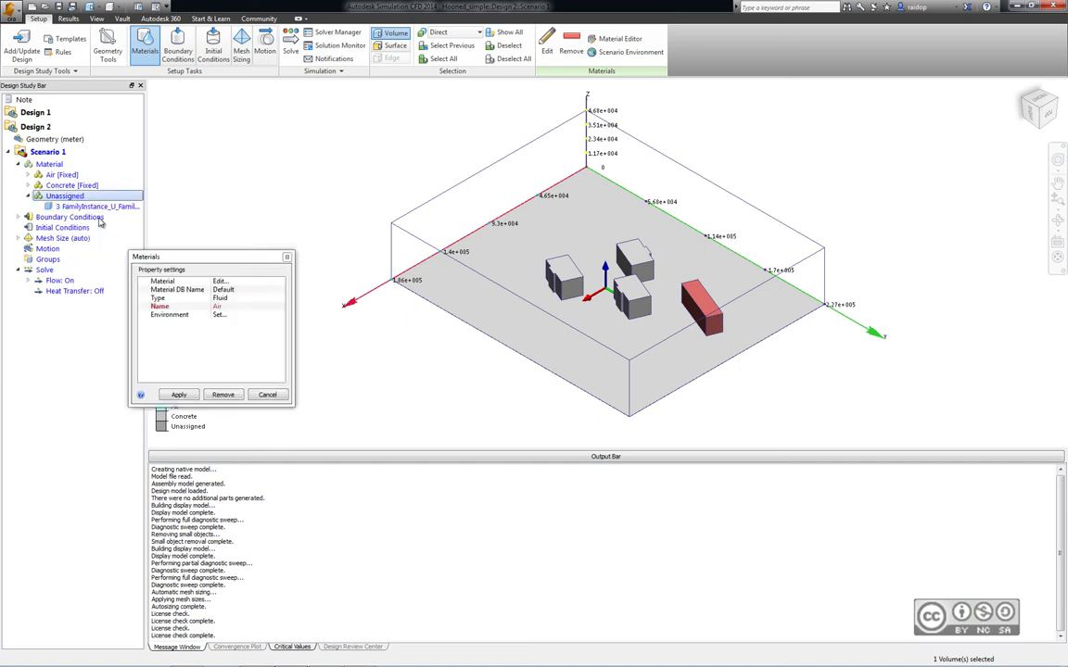
click(219, 298)
click(219, 313)
click(227, 307)
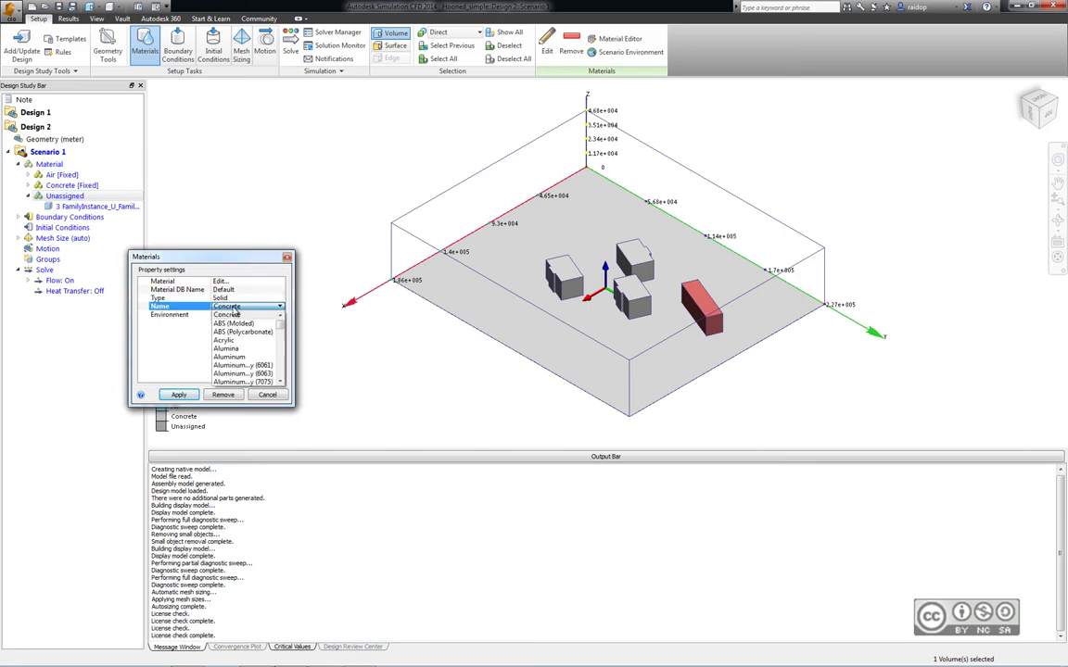
click(236, 315)
click(179, 395)
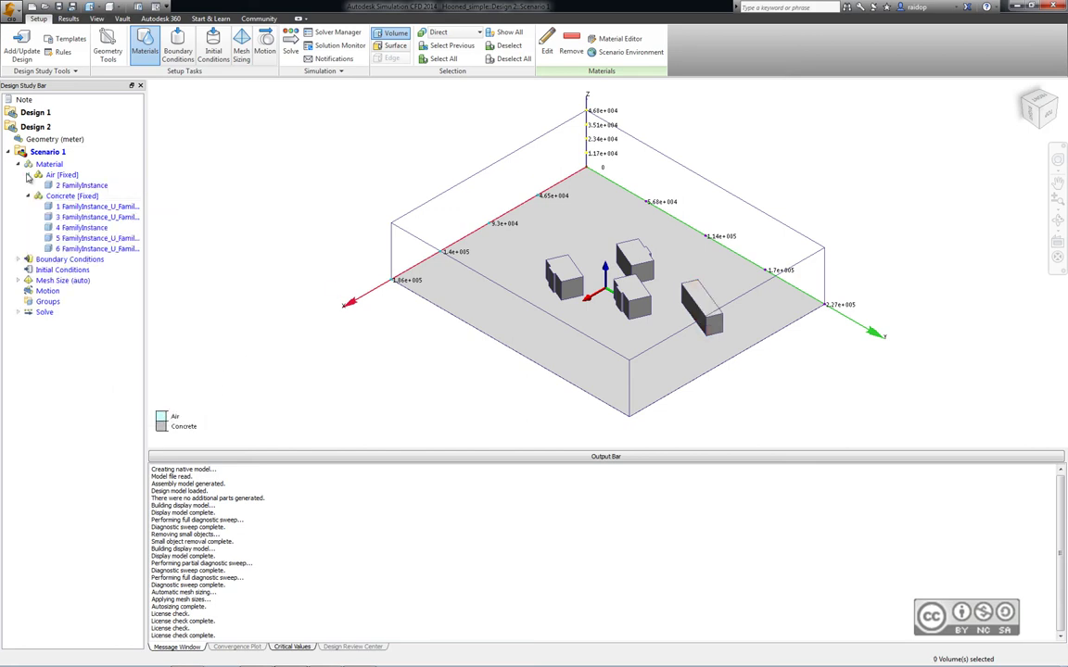
click(29, 185)
click(29, 185)
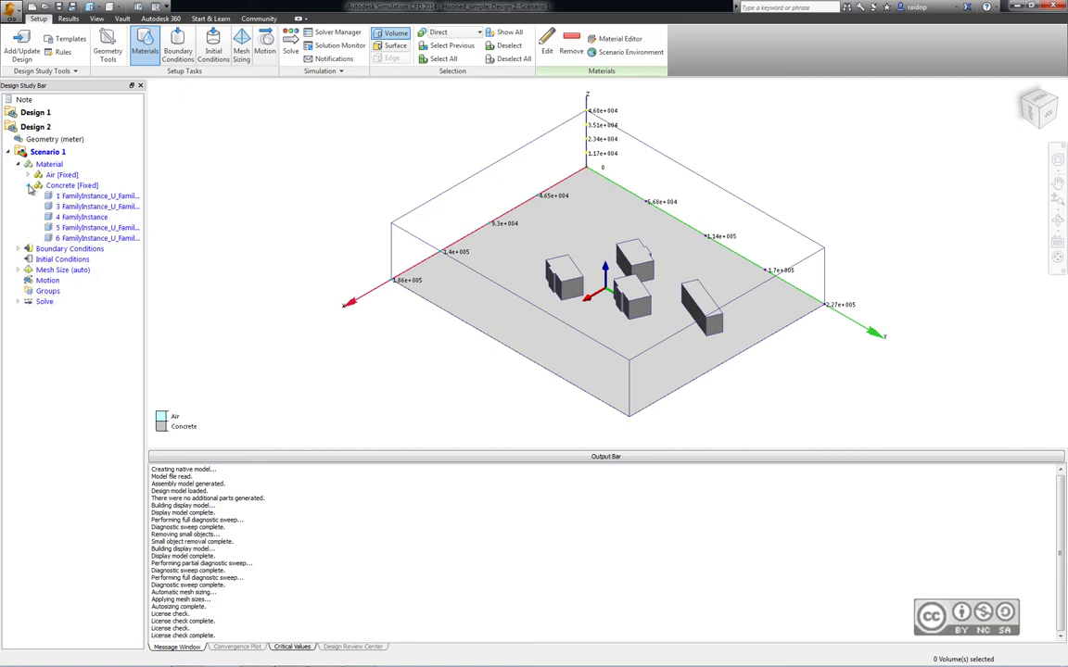
click(29, 186)
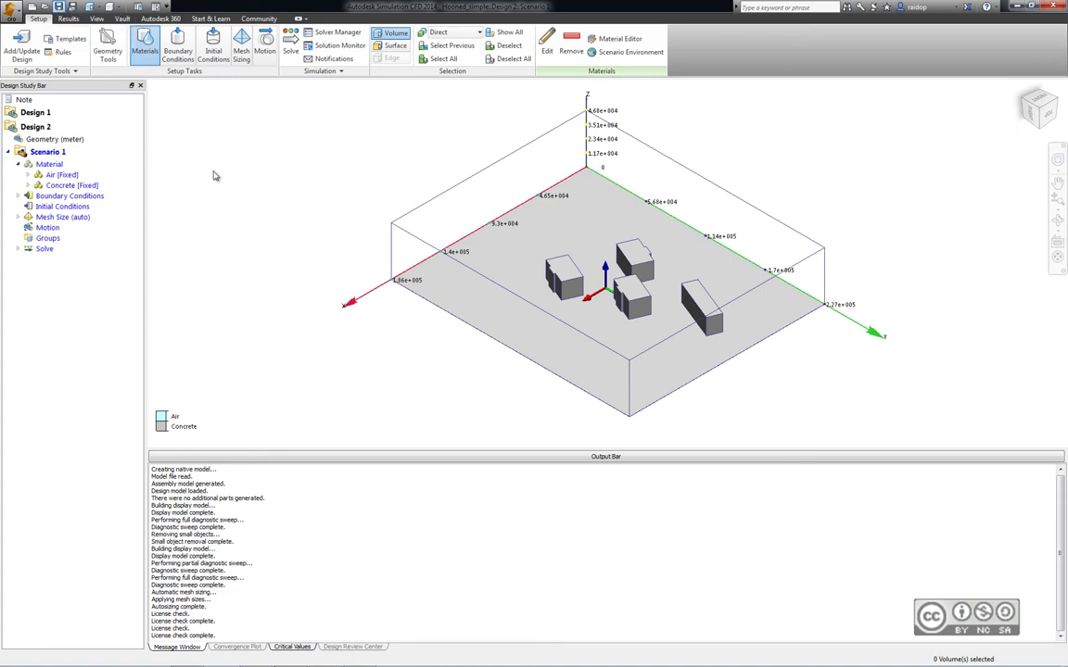
- Solve Design 2 continuing from iteration 0, confirming deletion of the earlier results
click(291, 47)
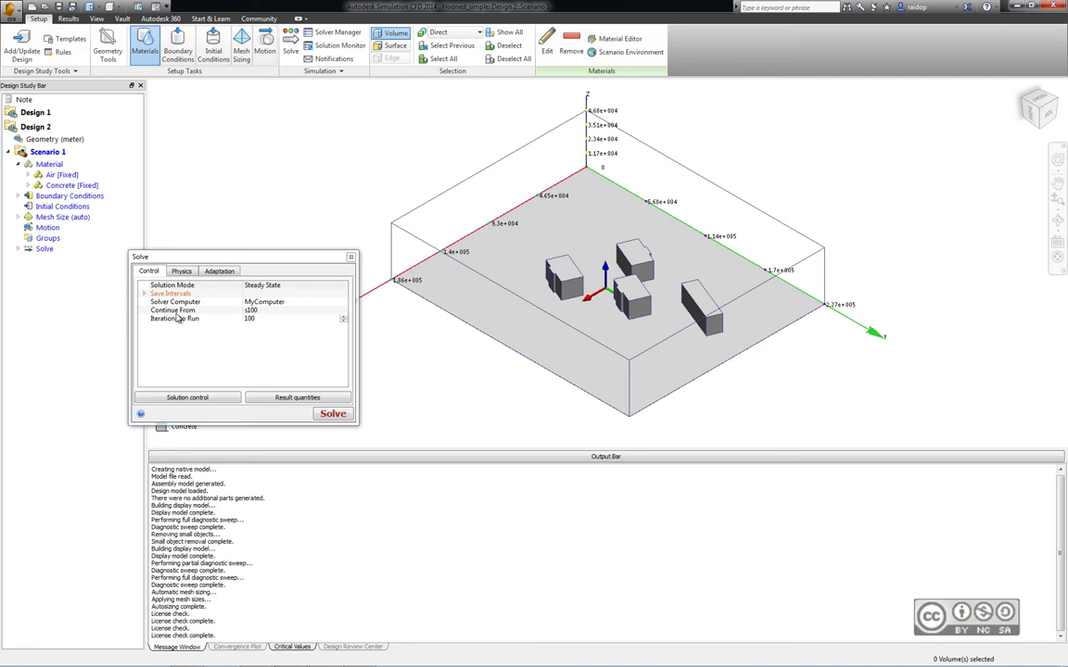
click(261, 315)
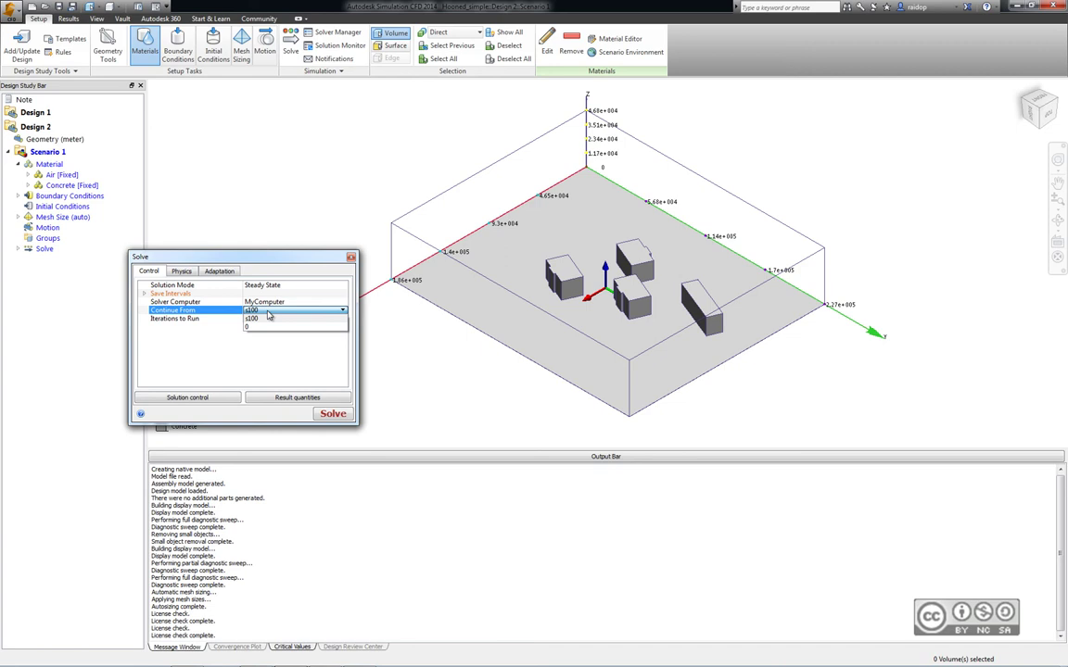
click(264, 326)
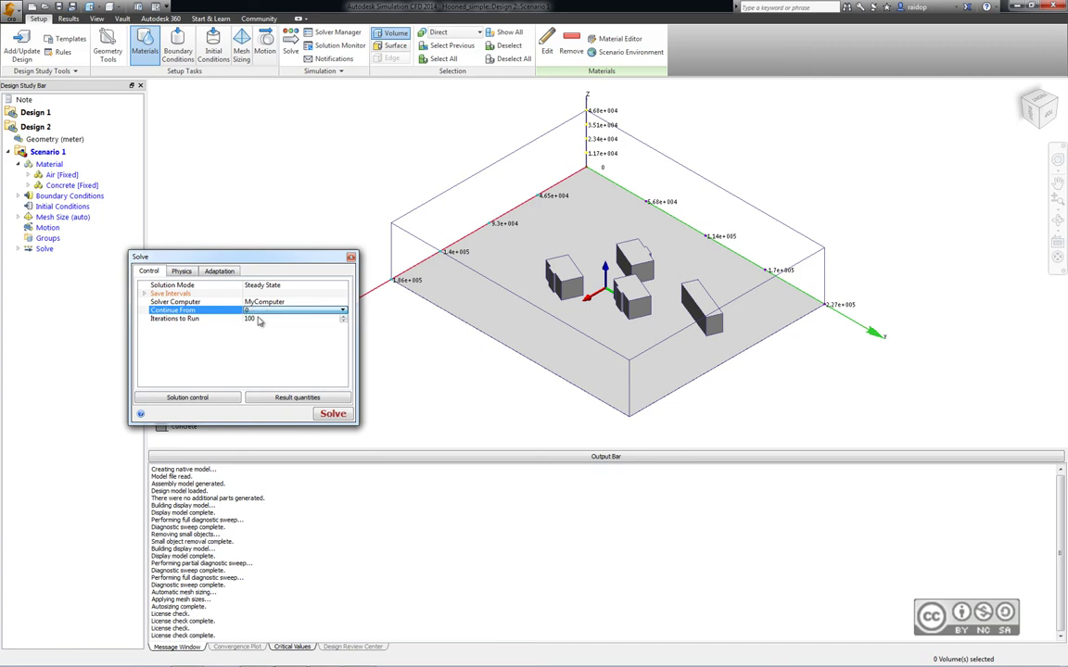
click(332, 415)
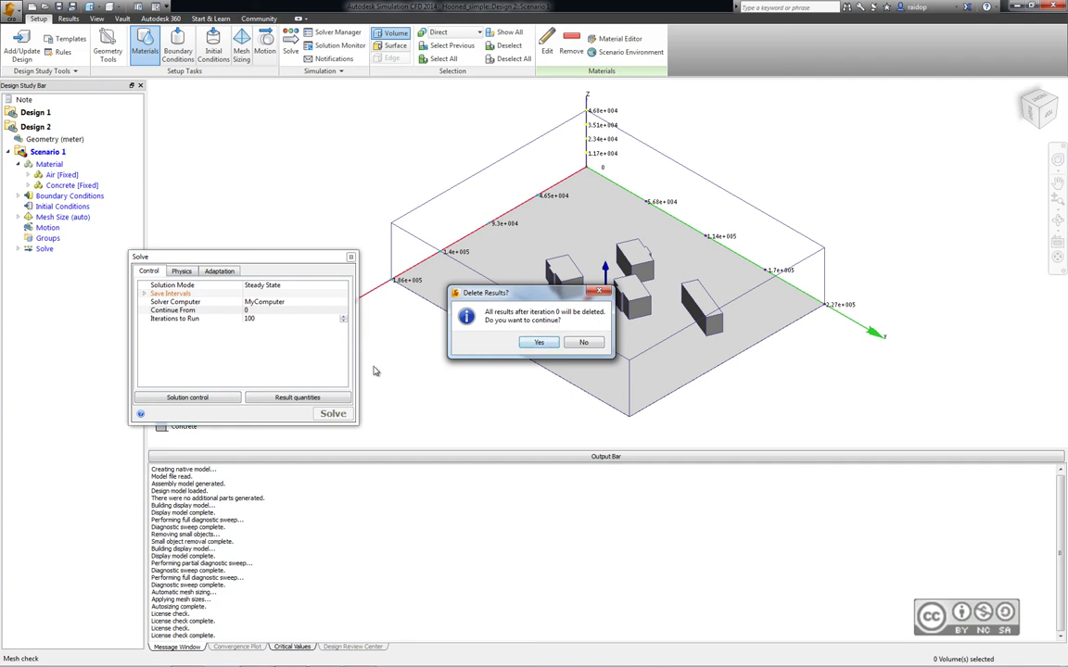
click(544, 345)
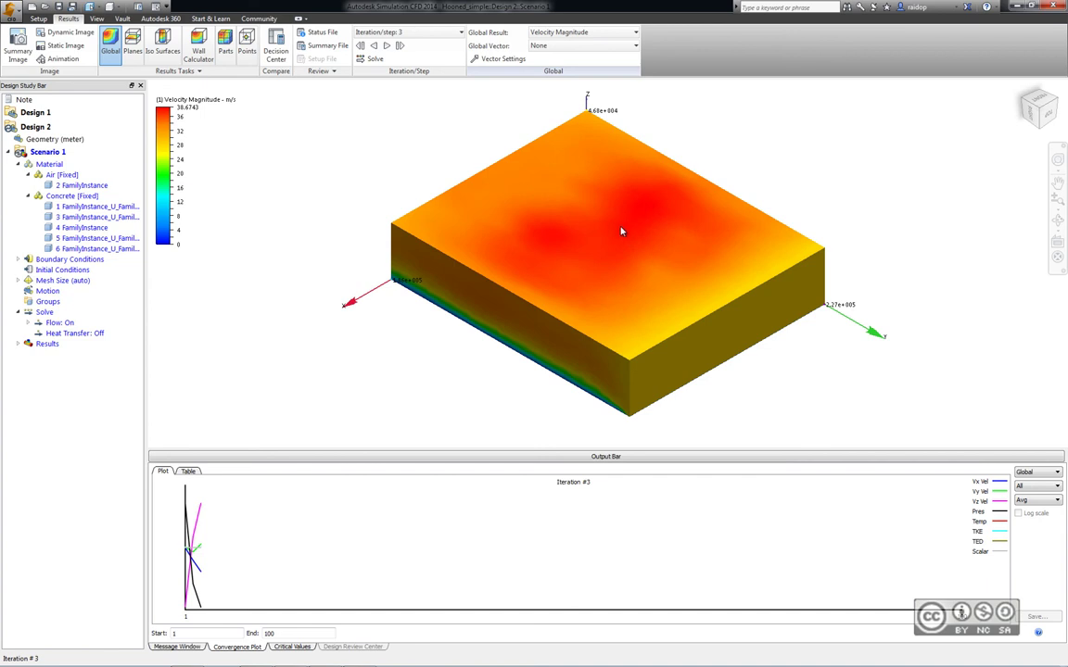
- Draw the model as an outline and add a horizontal results plane showing velocity
right_click(621, 232)
click(632, 265)
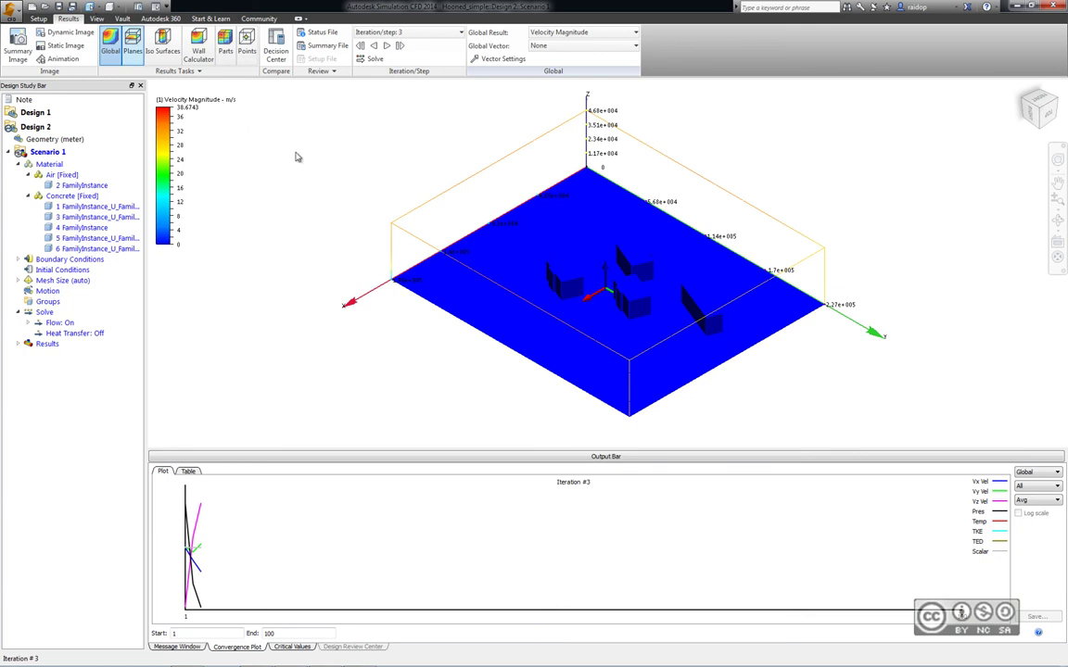
click(135, 52)
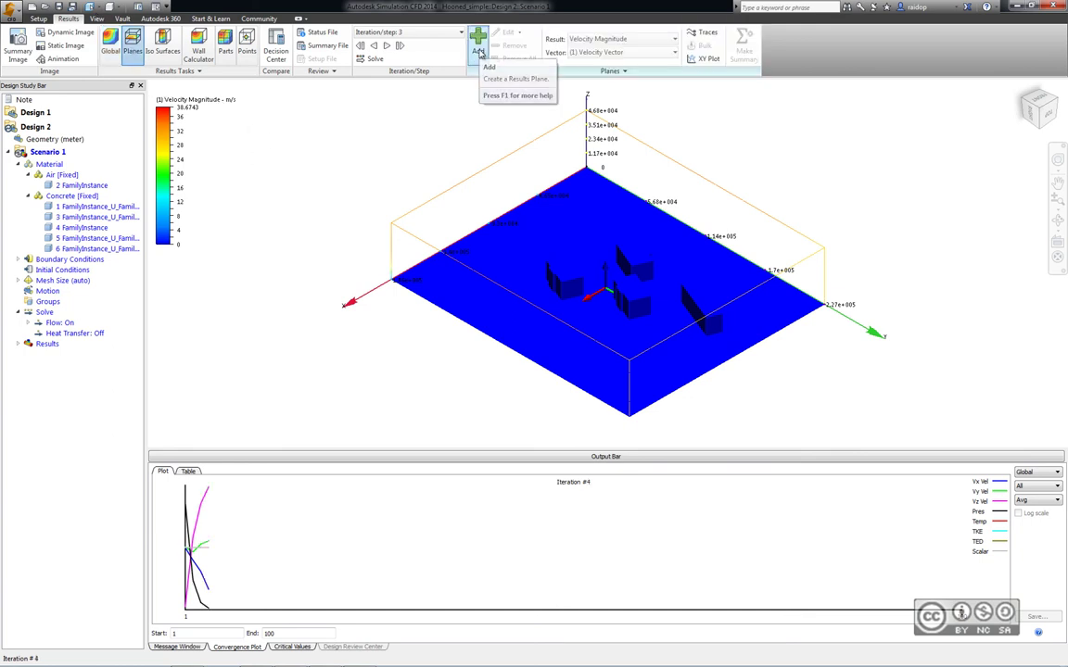
click(478, 52)
click(713, 248)
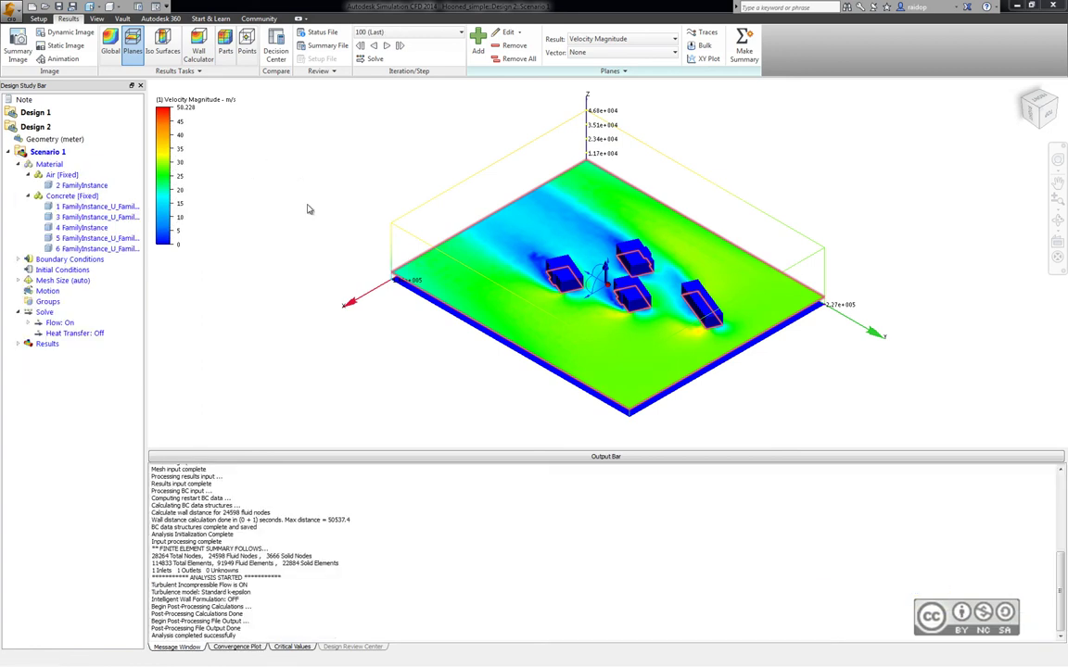
- Load Design 1 and Design 2 results, then add a Decision Center image comparing them
double_click(32, 114)
double_click(41, 139)
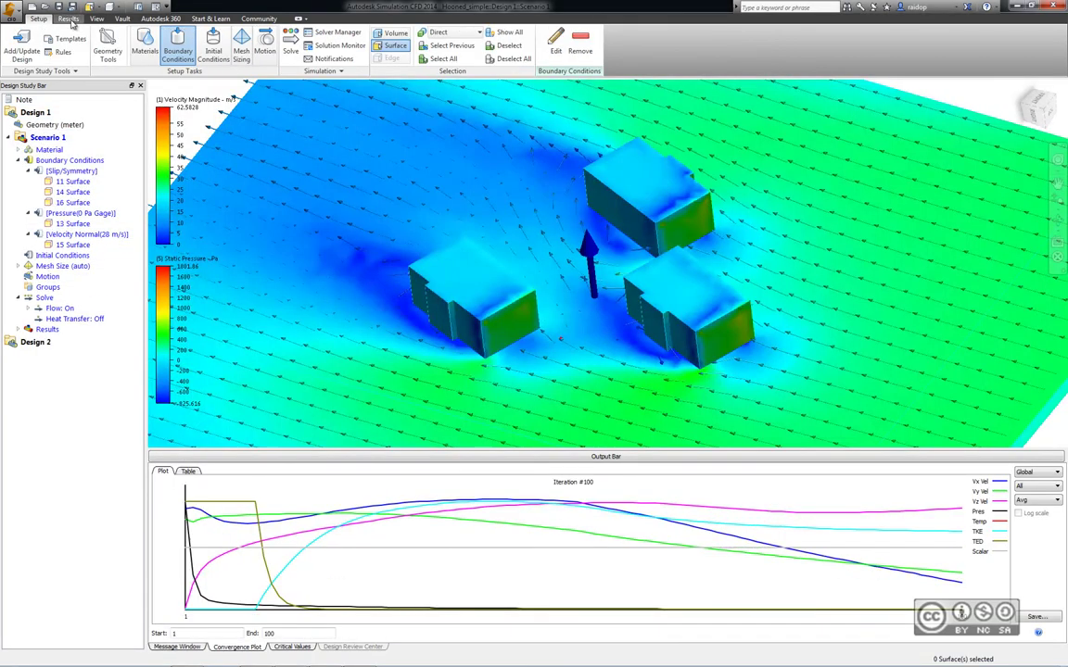
click(69, 19)
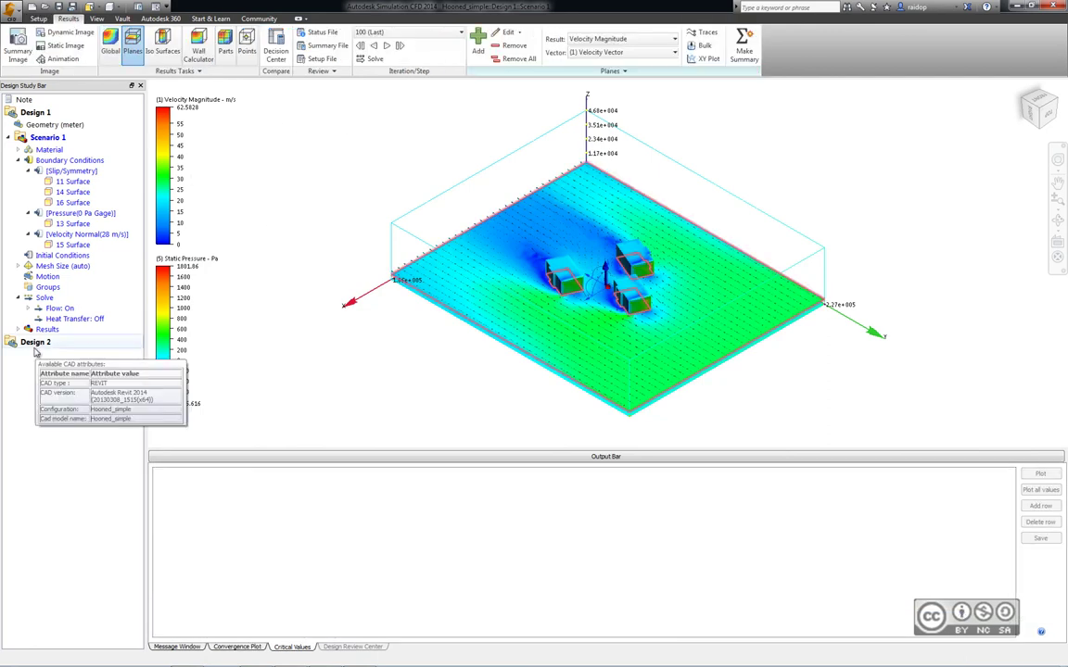
double_click(35, 342)
click(71, 19)
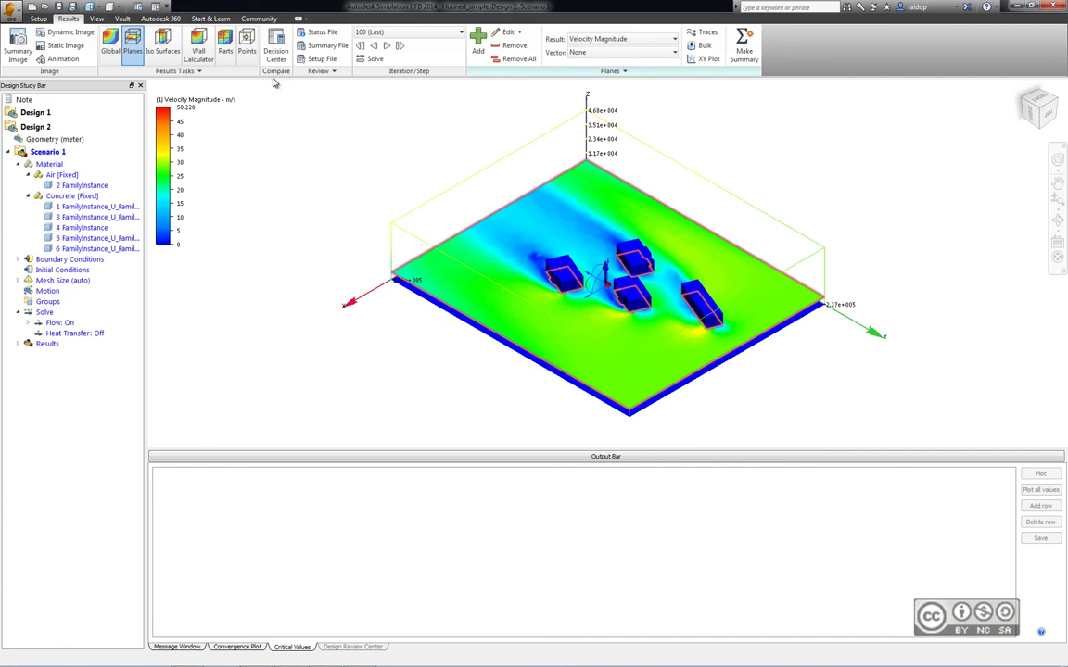
click(276, 47)
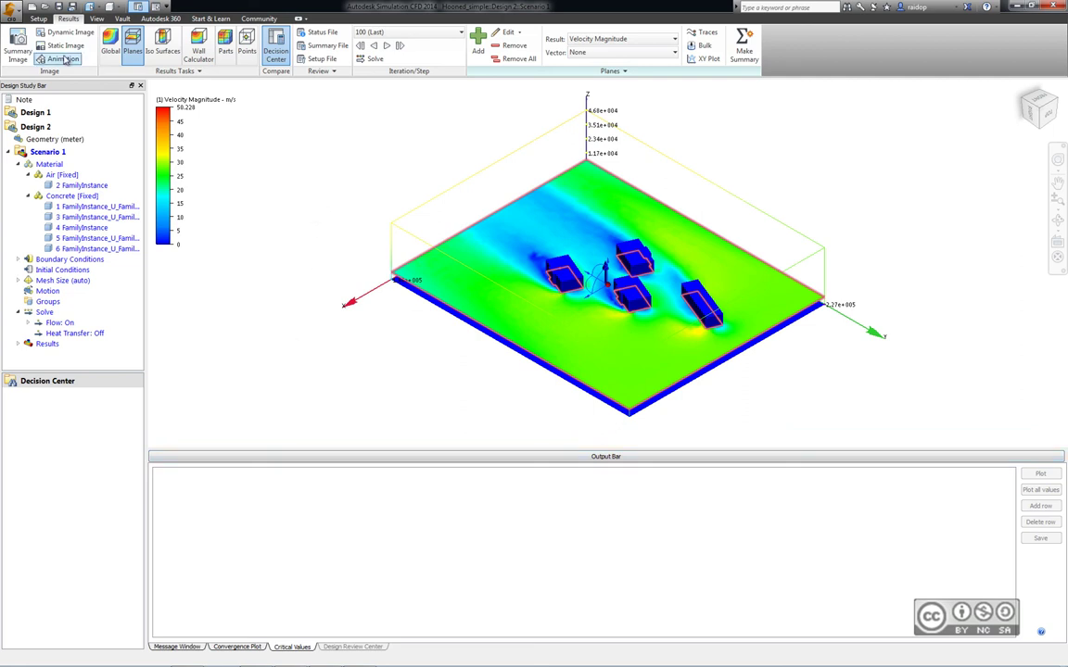
click(18, 46)
- Update Image 1 with both designs' velocity results, then return to Design 2 Scenario 1
right_click(47, 408)
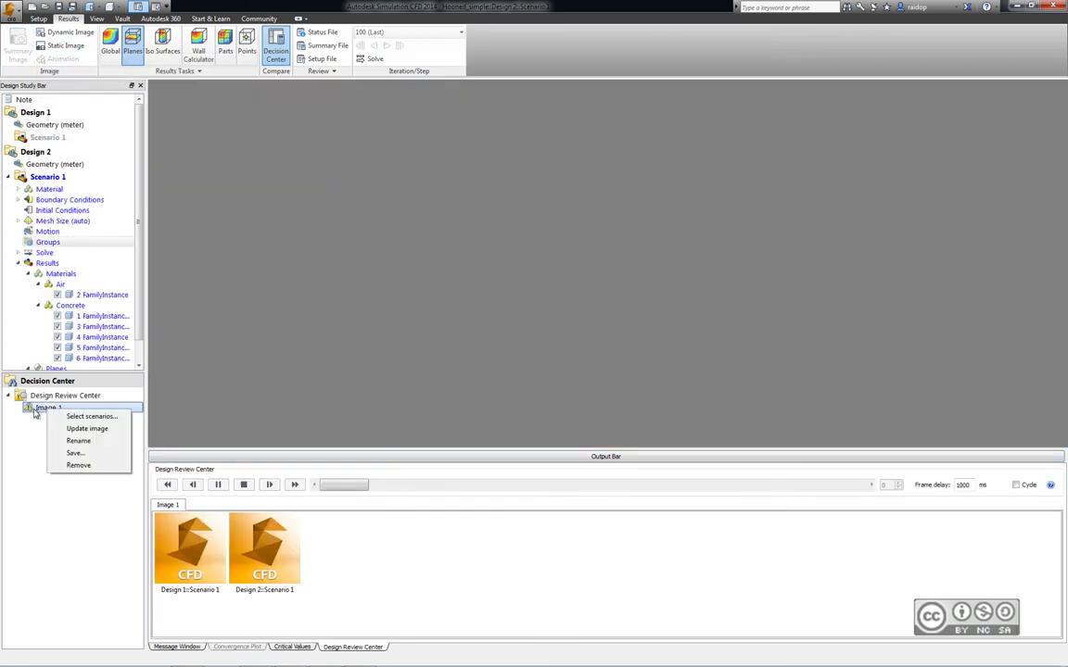
click(79, 431)
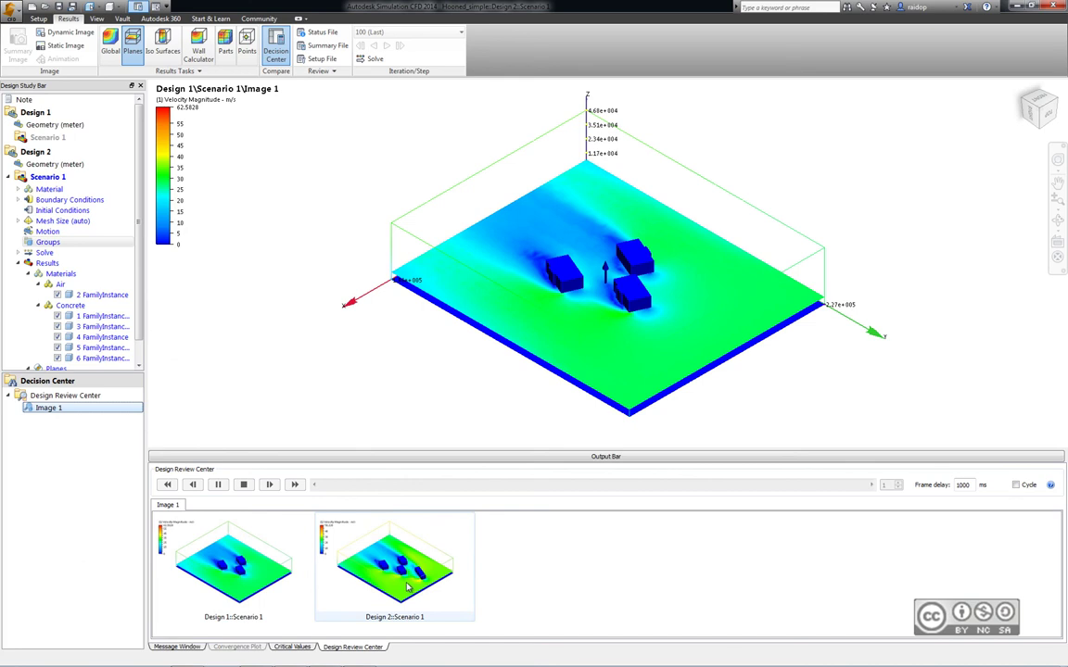
click(365, 582)
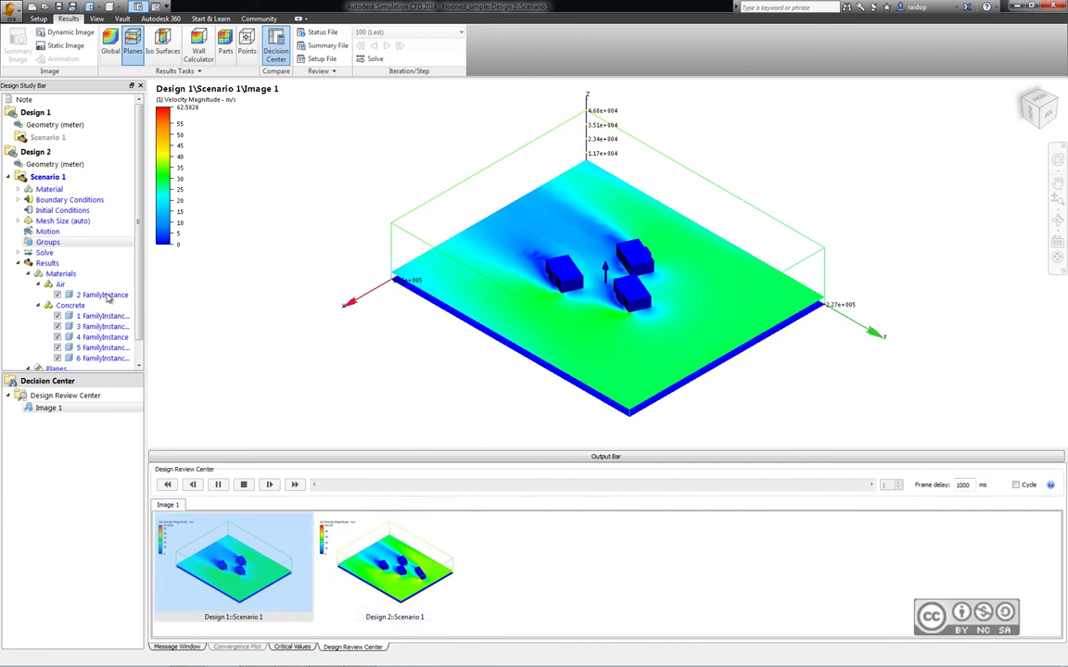
scroll(127, 329, down, 1)
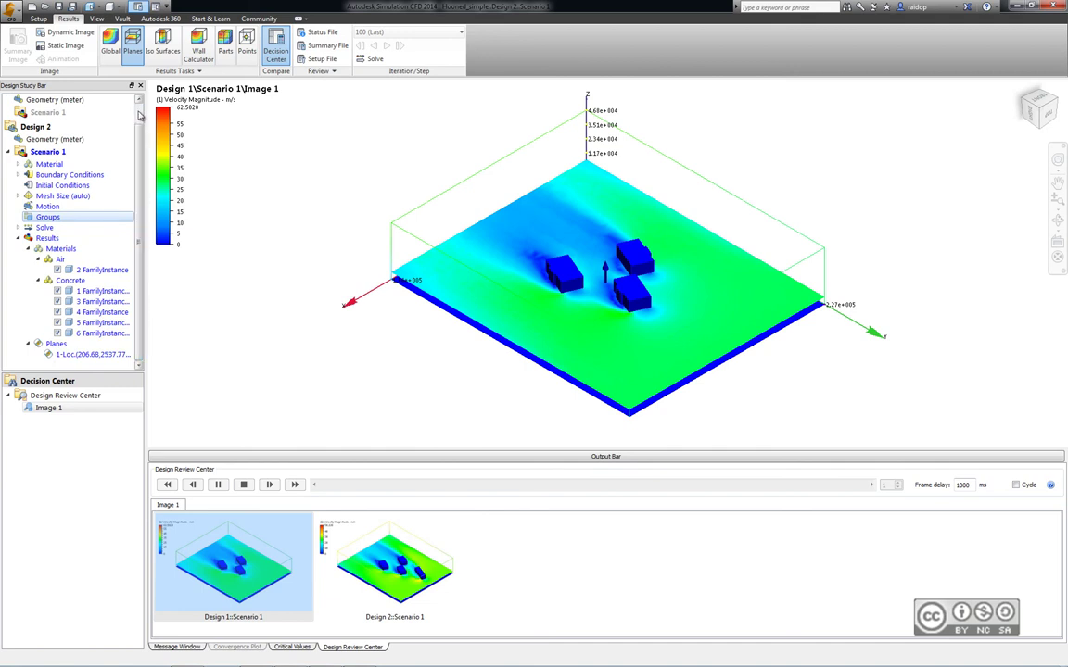
click(34, 128)
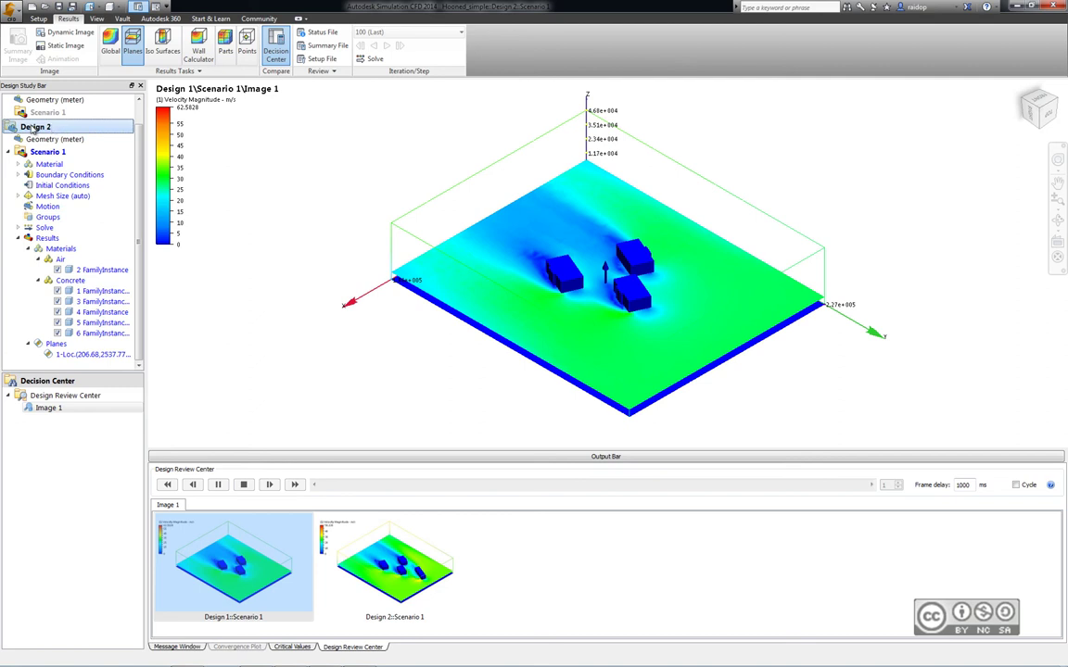
click(39, 154)
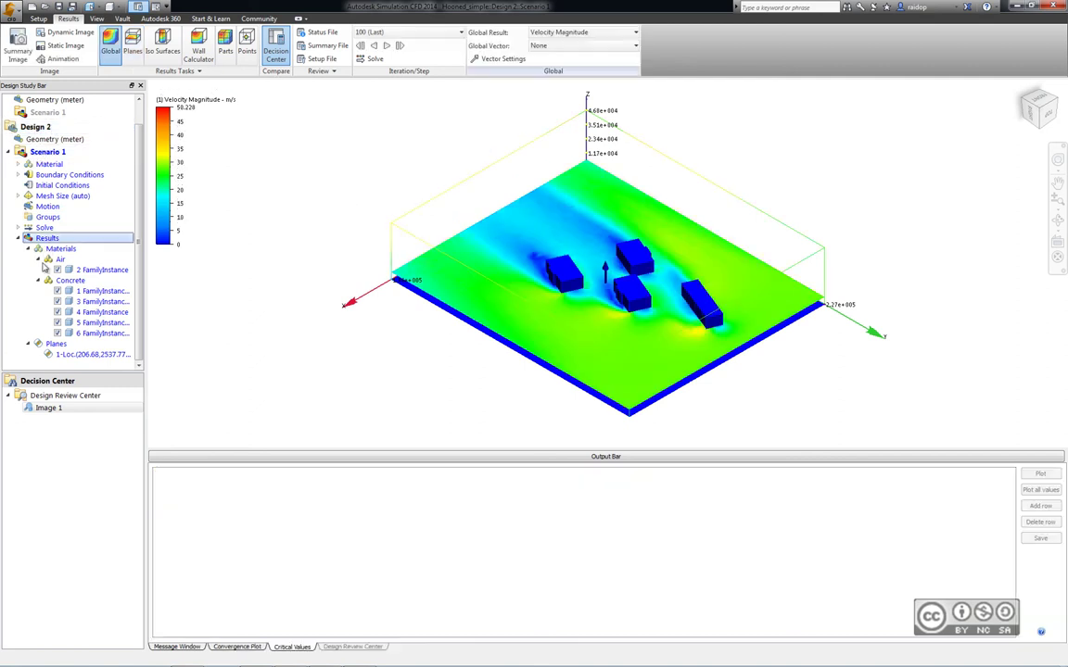
- Add a Velocity Magnitude iso surface to Design 2 and orbit to inspect it
click(133, 44)
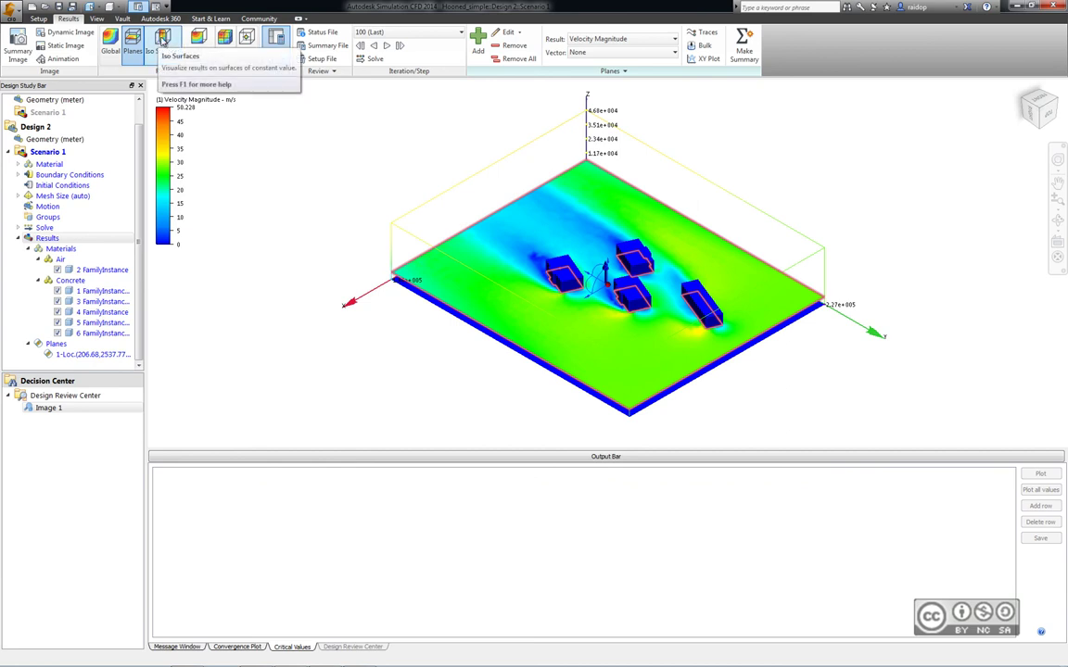
click(162, 42)
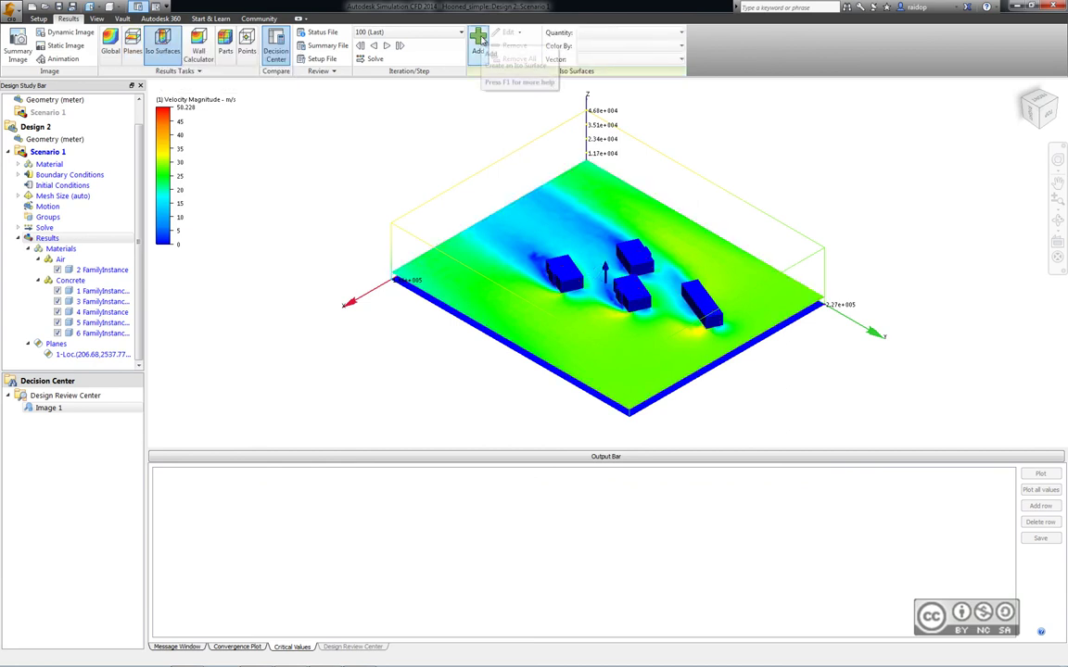
click(479, 41)
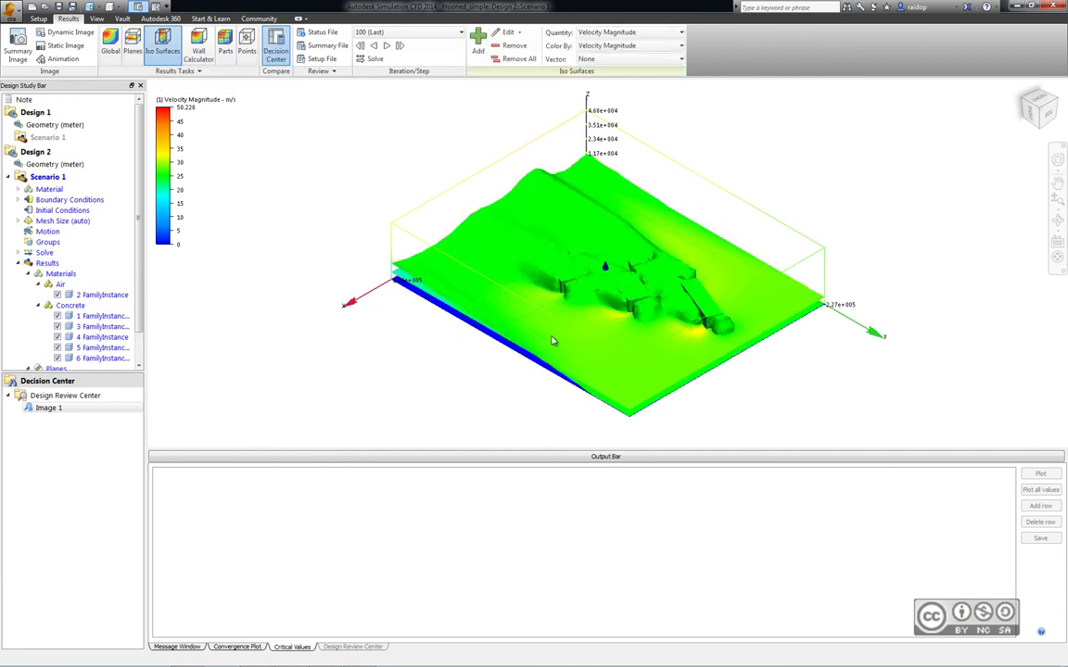
mouse_move(551, 341)
shift+middle_down()
mouse_move(793, 341)
mouse_move(801, 372)
mouse_move(649, 371)
shift+middle_up()
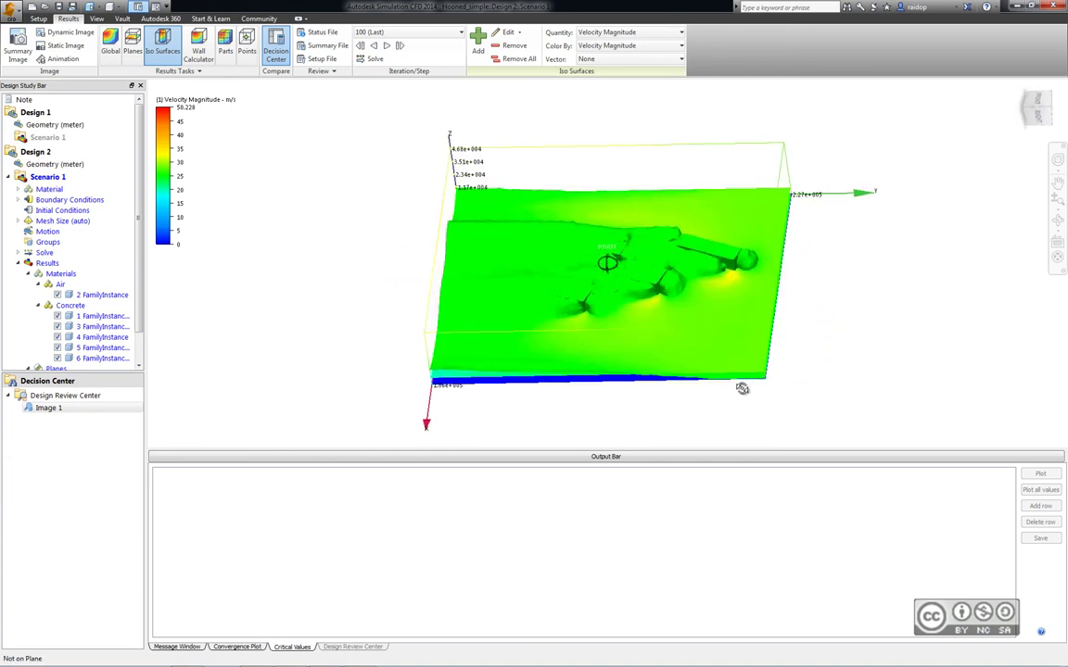
- Remove the iso surface and return to the velocity plane results
click(517, 47)
shift+middle_drag(505, 165, 648, 267)
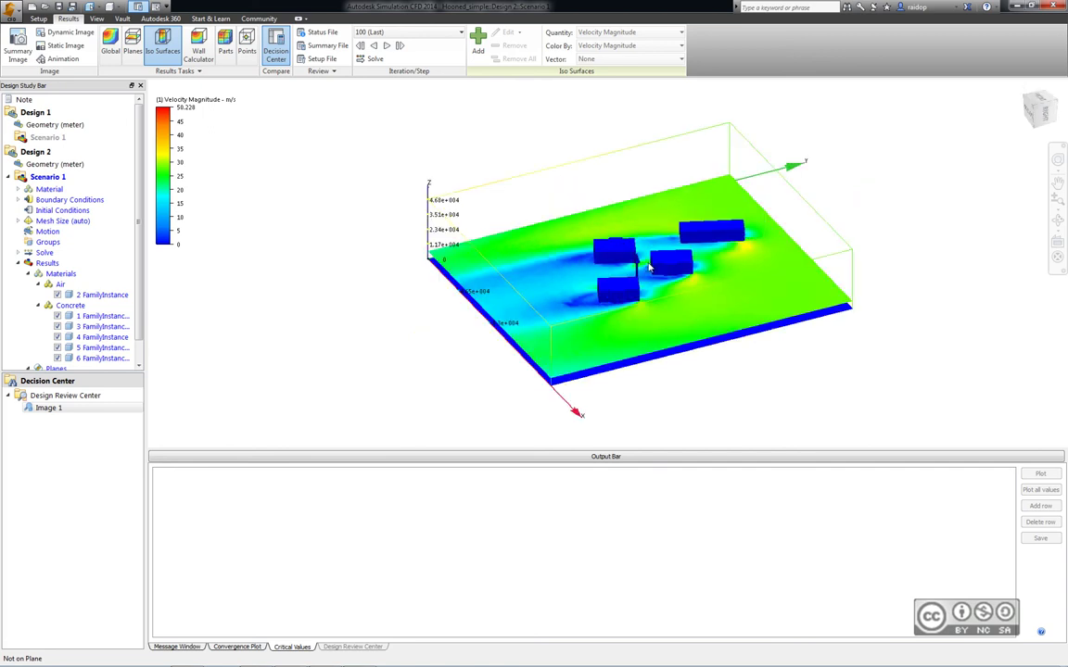
scroll(655, 275, up, 2)
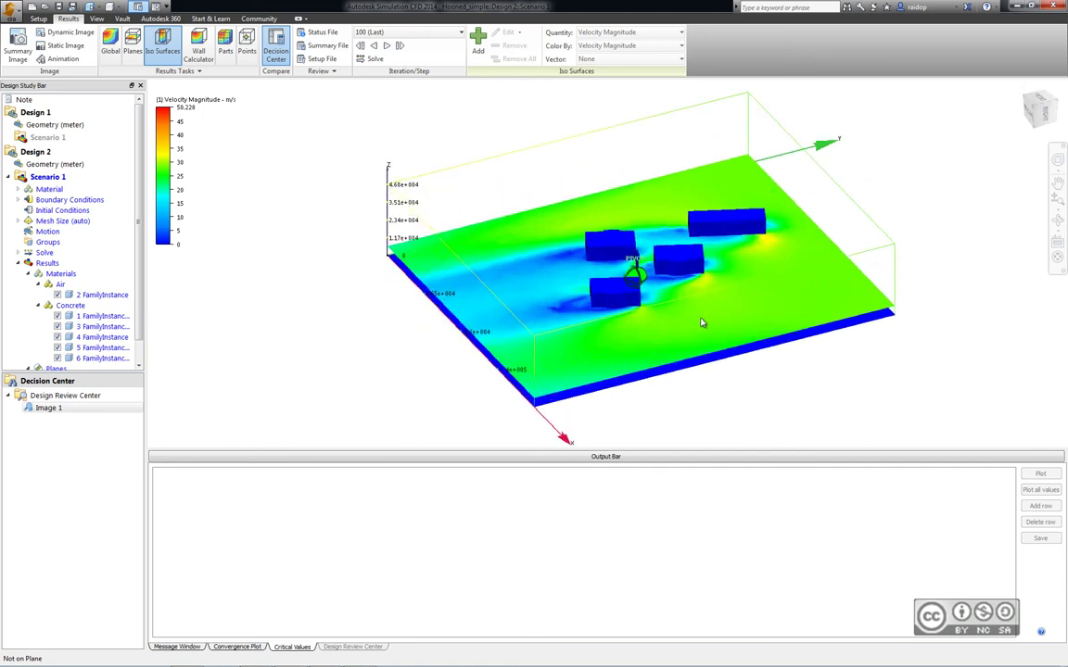
scroll(700, 318, up, 1)
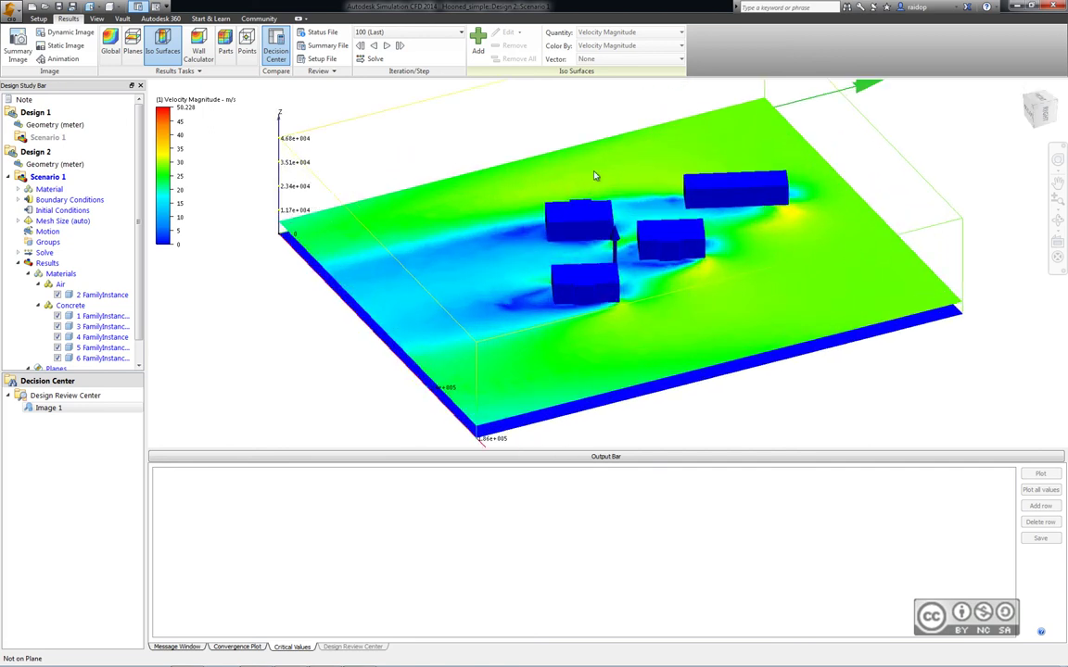
click(133, 48)
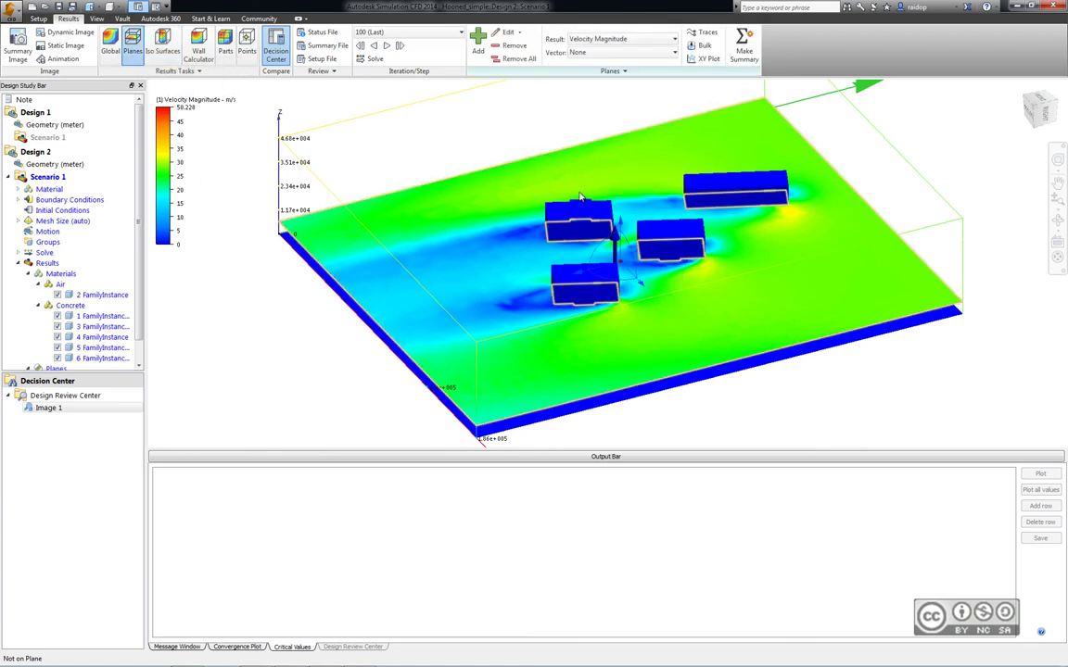
- Seed flow traces on the plane with a Rectangular grid using grid spacing (1057 points)
click(704, 34)
drag(173, 76, 180, 77)
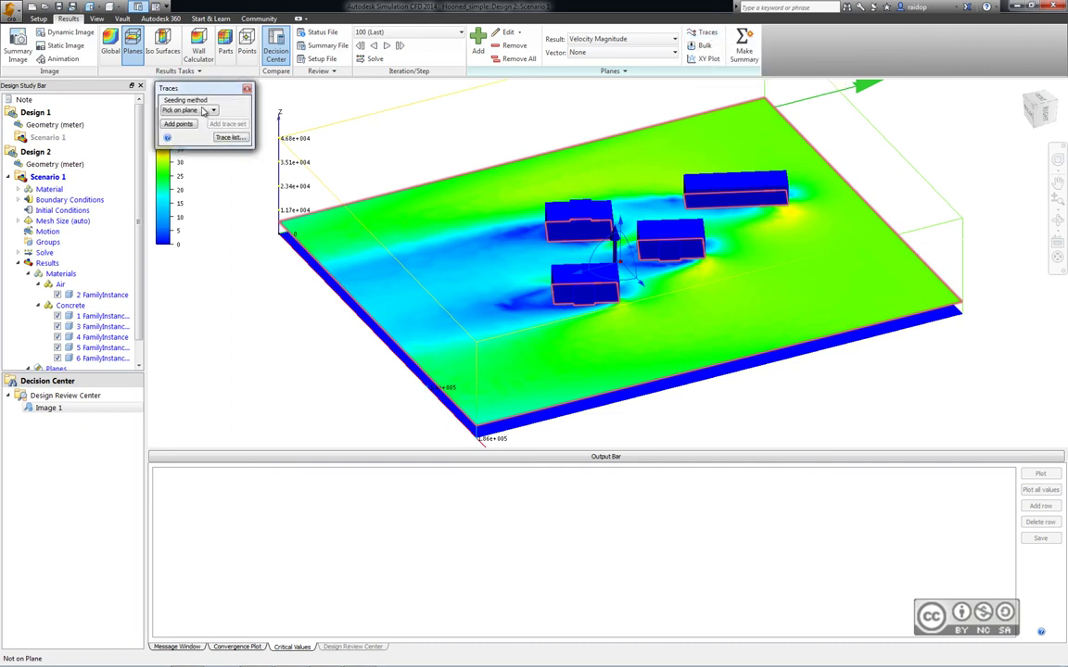
click(174, 113)
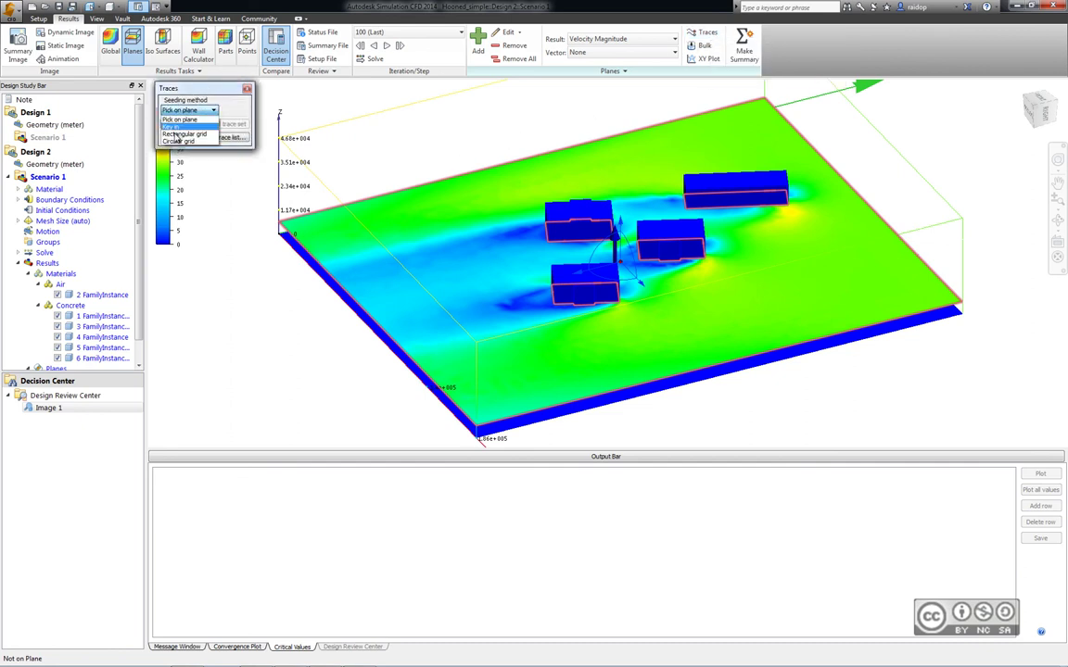
click(190, 122)
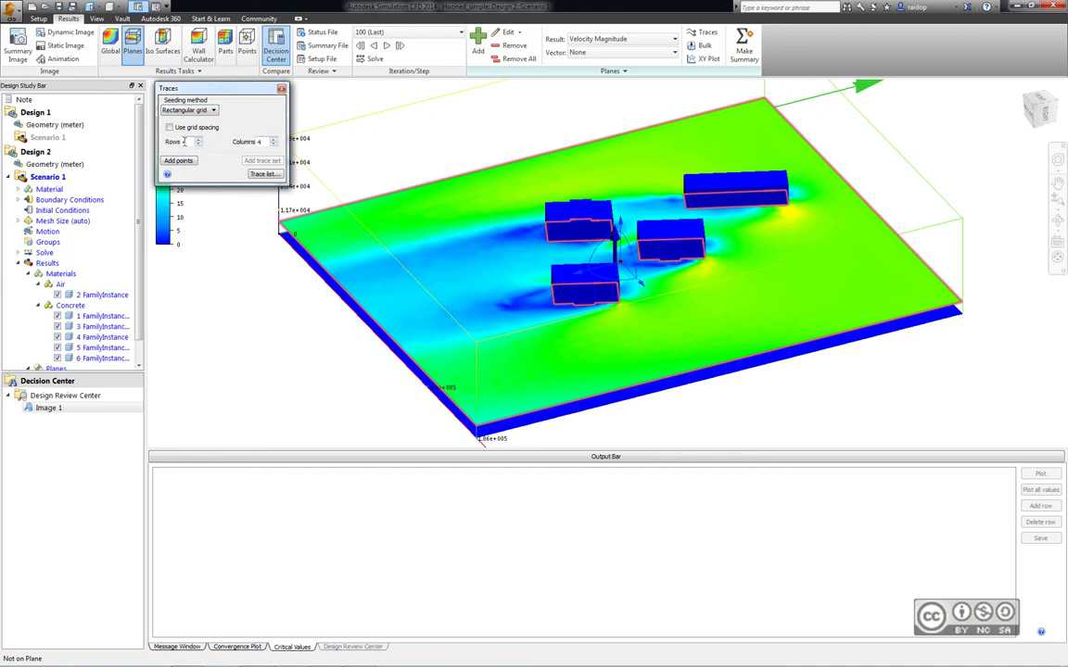
click(169, 128)
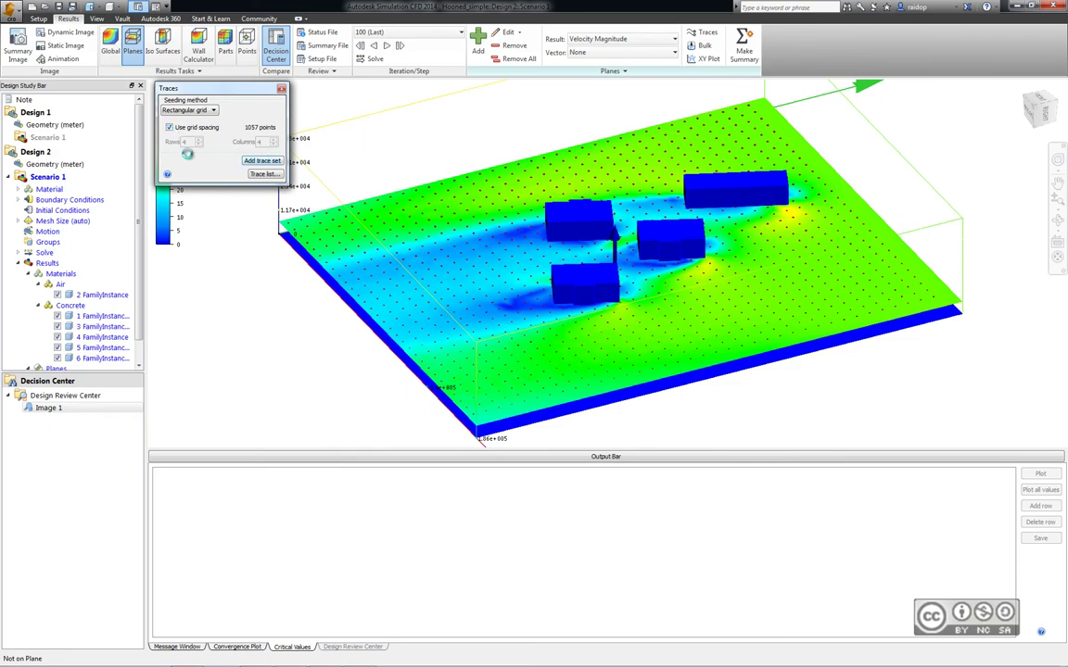
scroll(603, 237, up, 3)
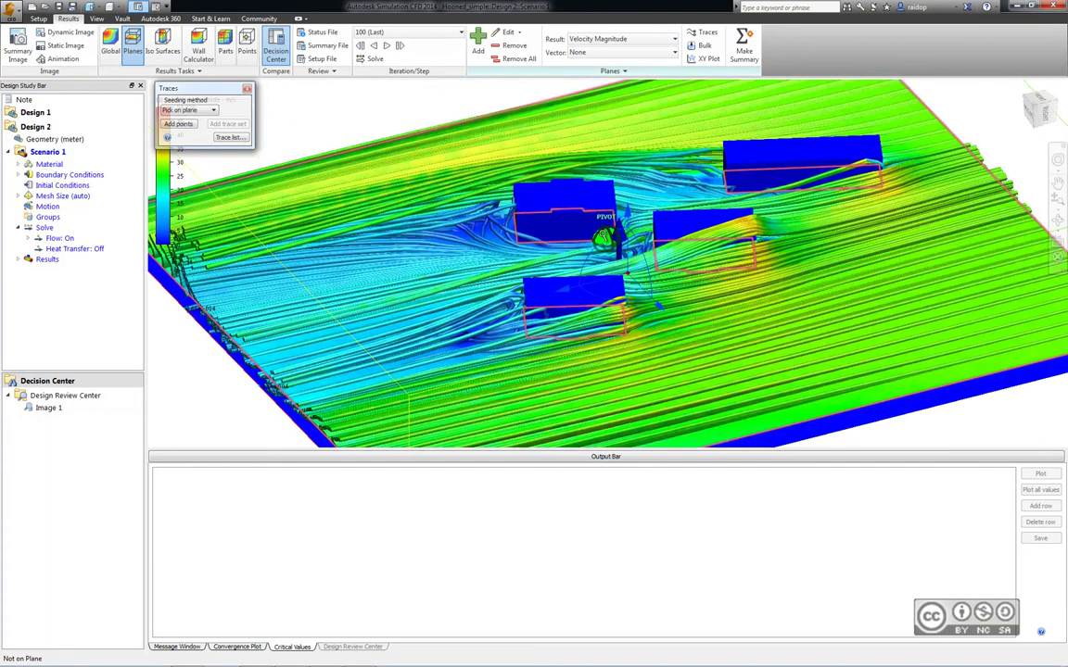
scroll(604, 237, up, 3)
scroll(604, 238, up, 1)
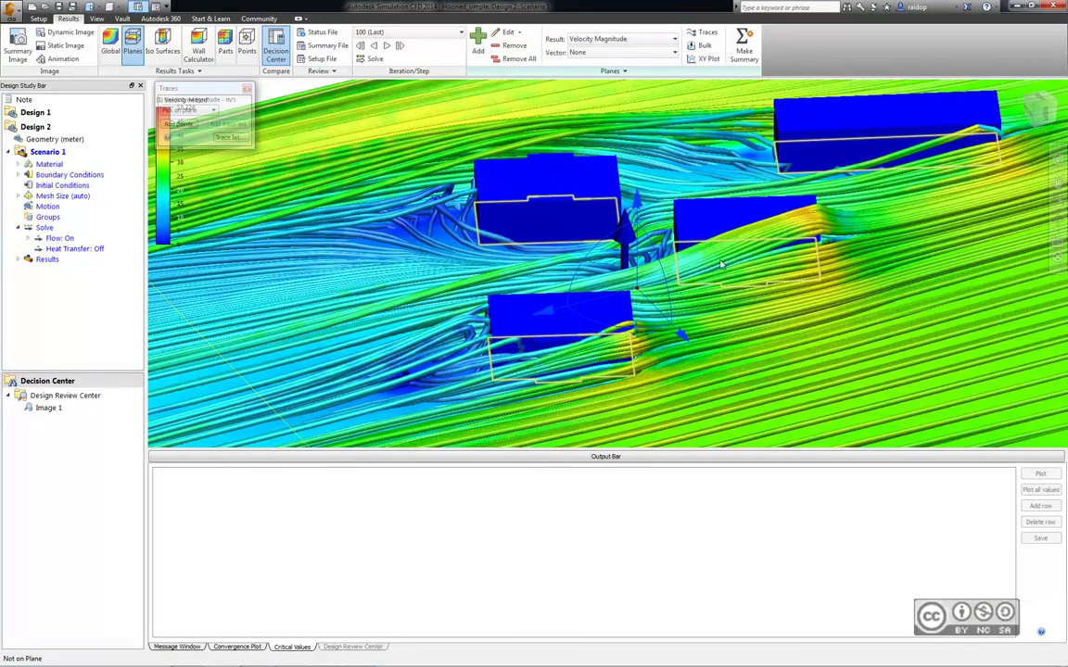
mouse_move(727, 310)
shift+middle_down()
mouse_move(797, 357)
mouse_move(520, 315)
shift+middle_up()
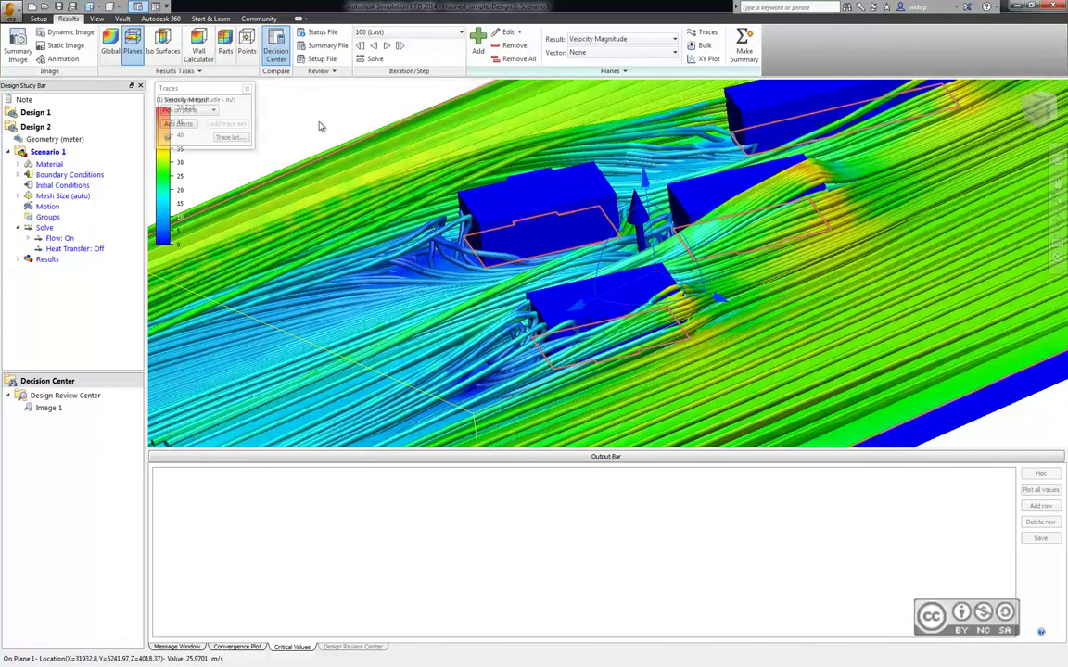
shift+middle_drag(731, 319, 557, 267)
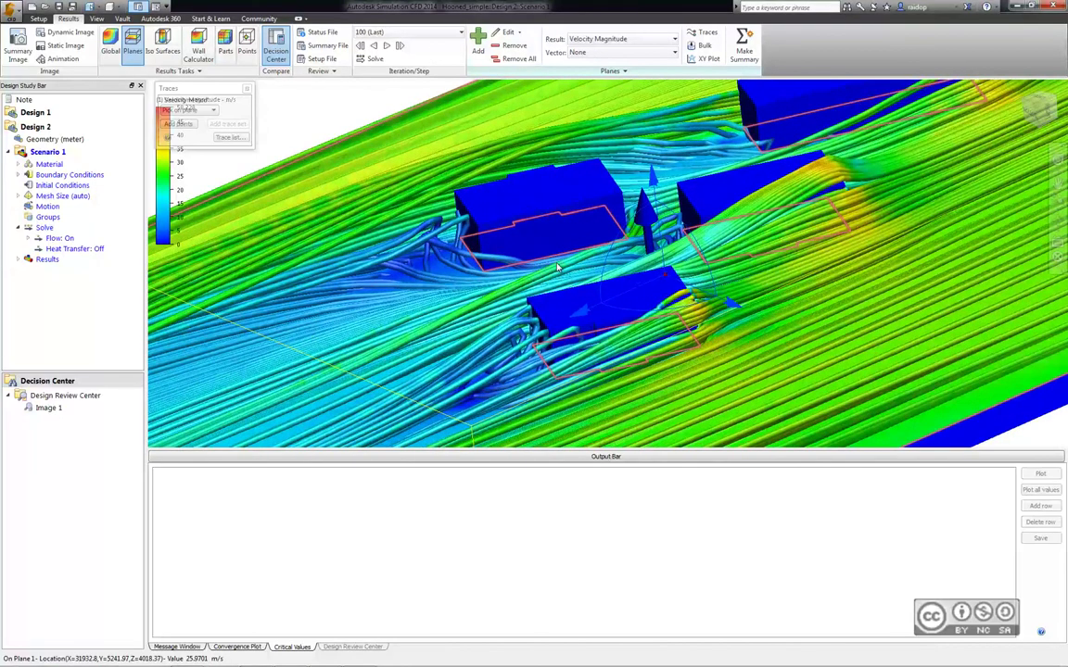